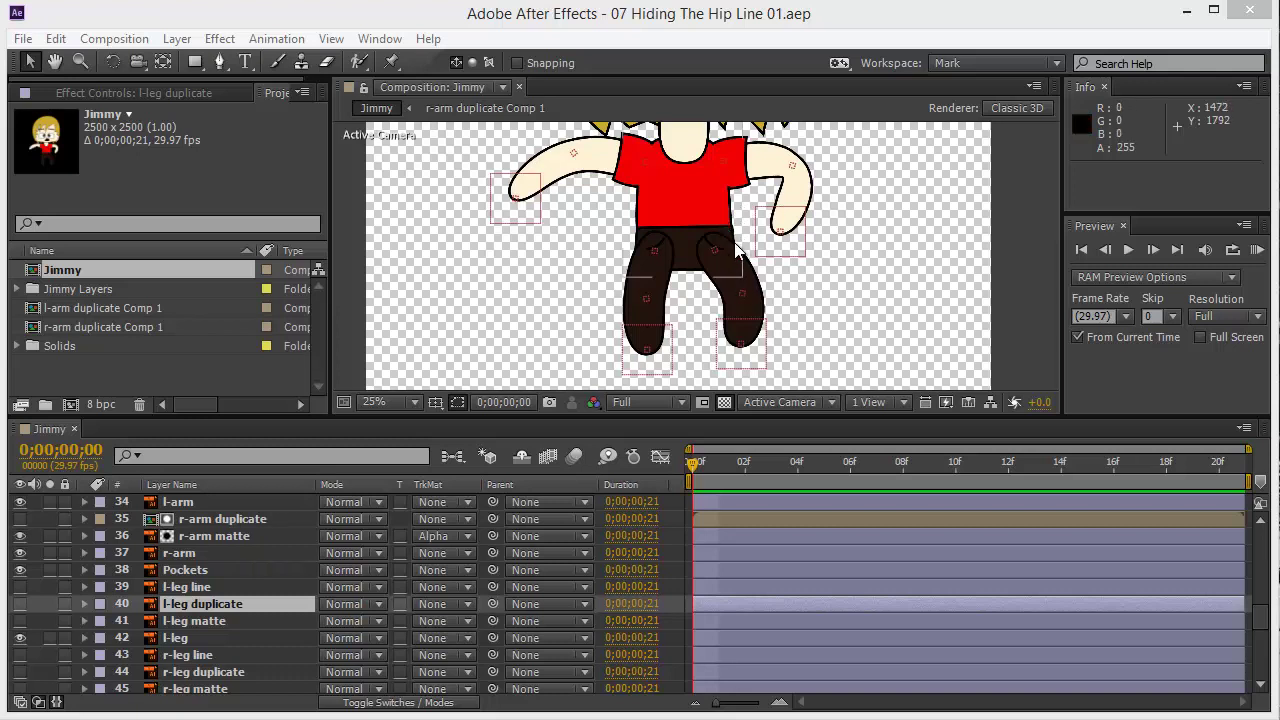
Examine the hip area where the legs overlap the pelvis, and the character's layer stack around the l-leg layers
scroll(700, 214, up, 4)
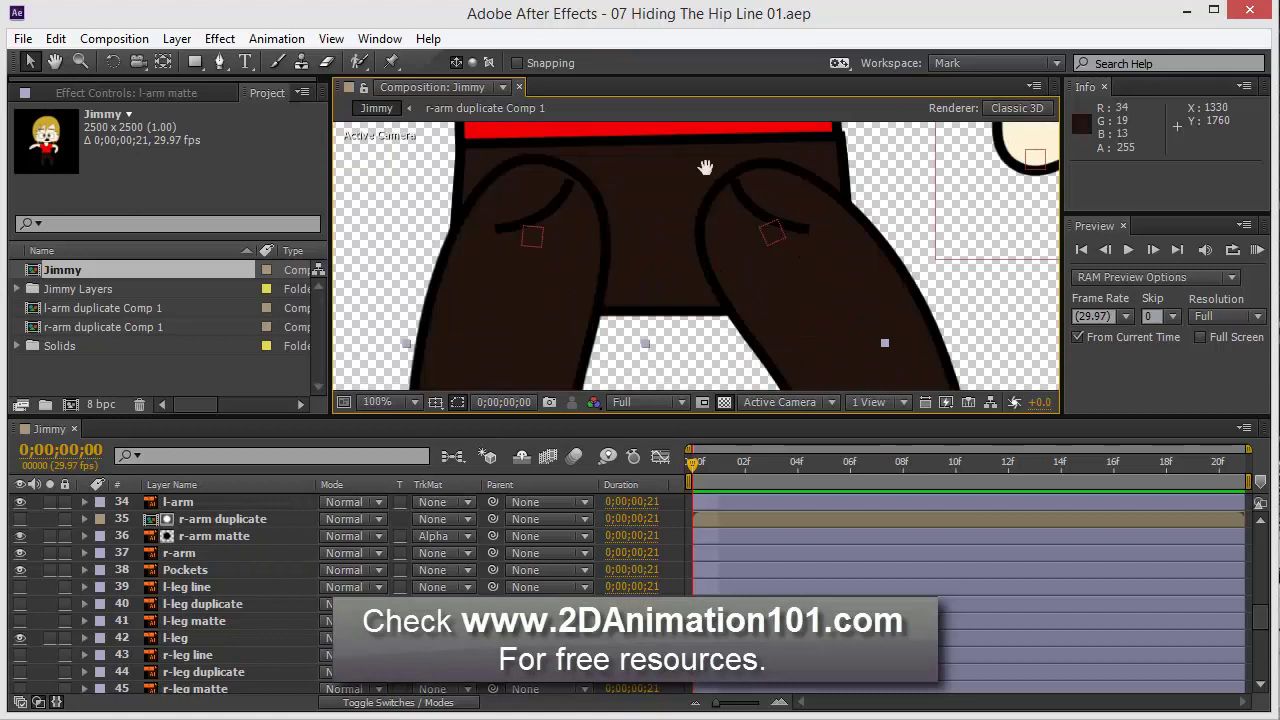
drag(671, 276, 688, 175)
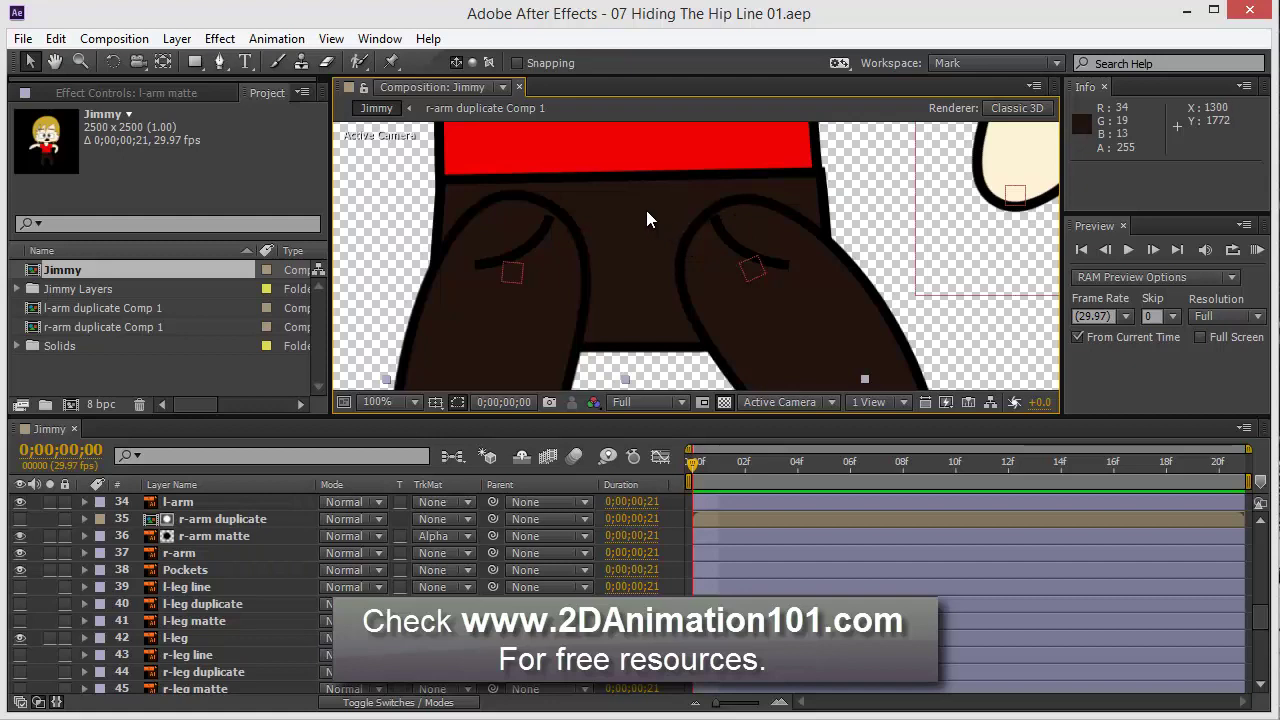
scroll(646, 210, down, 2)
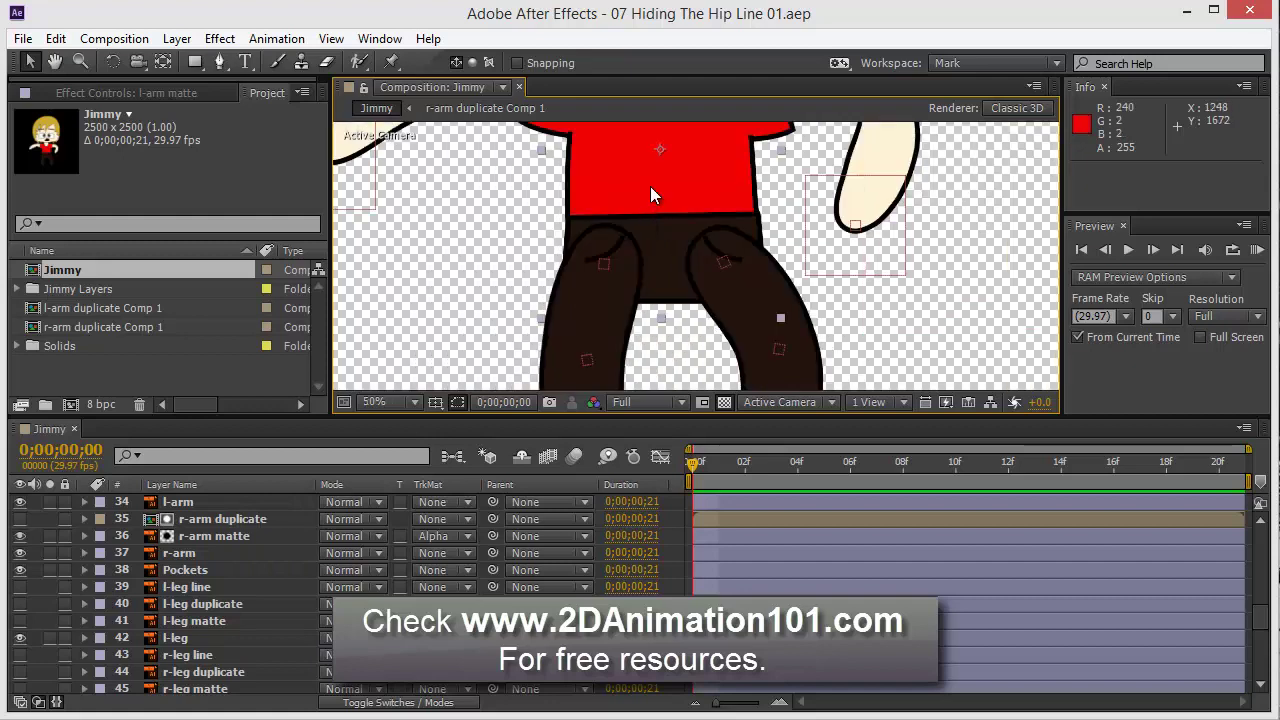
scroll(650, 186, down, 2)
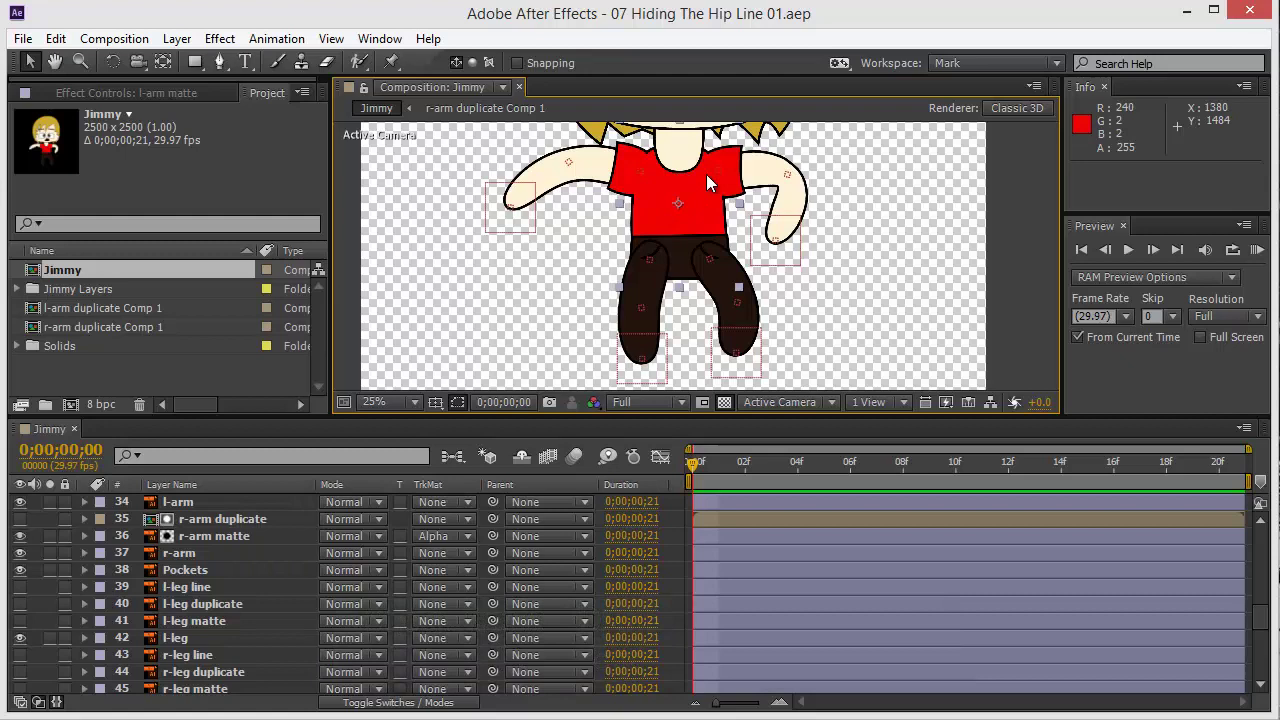
drag(706, 172, 673, 190)
key(period)
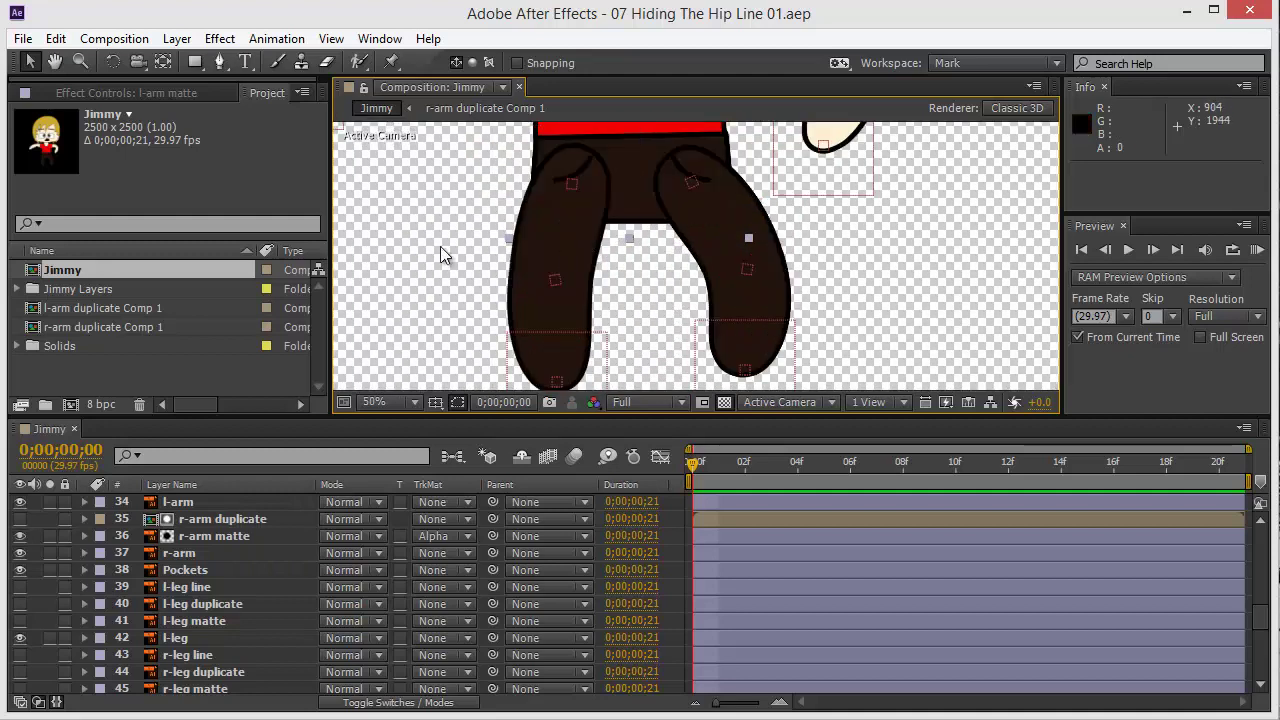
click(175, 588)
scroll(226, 543, up, 6)
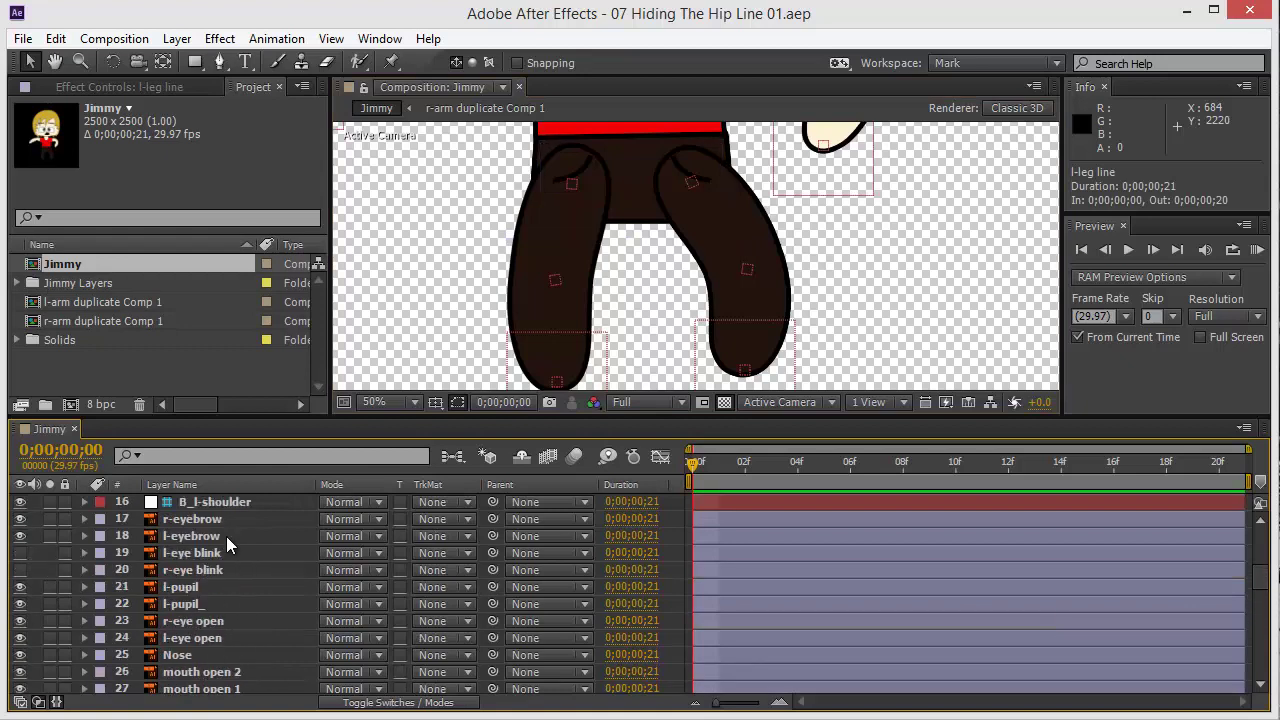
scroll(210, 554, down, 1)
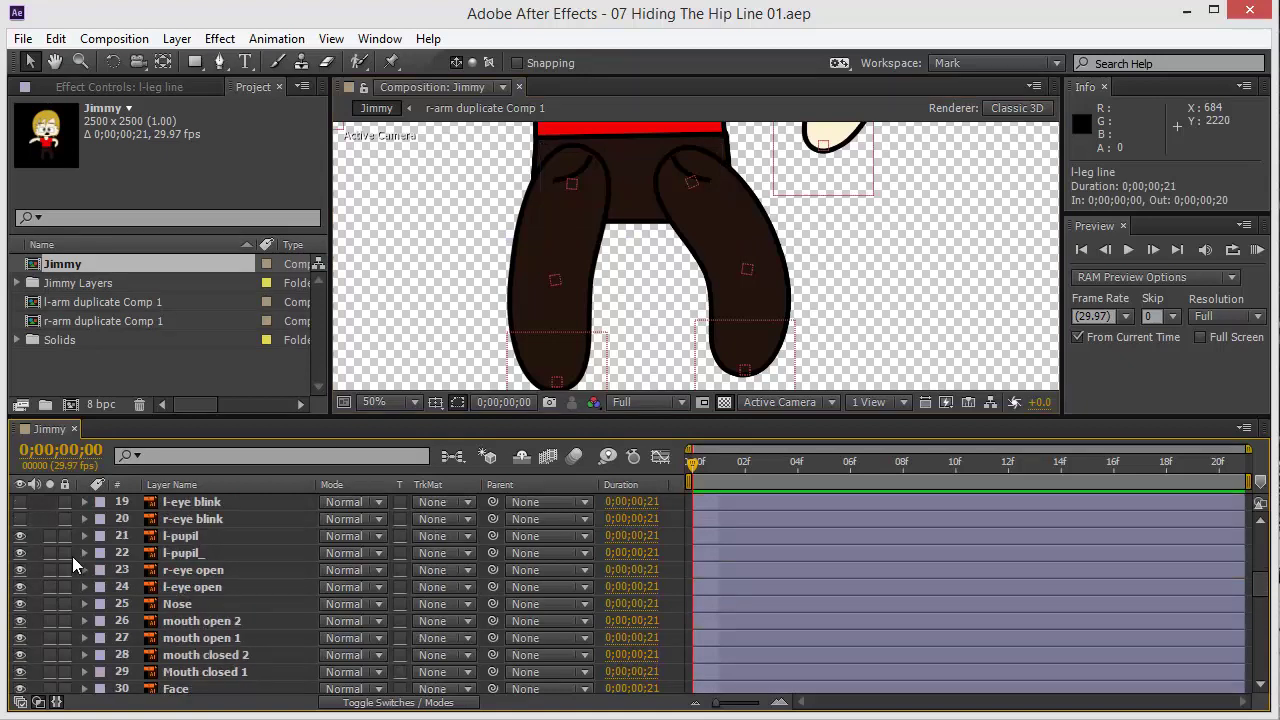
scroll(190, 590, down, 4)
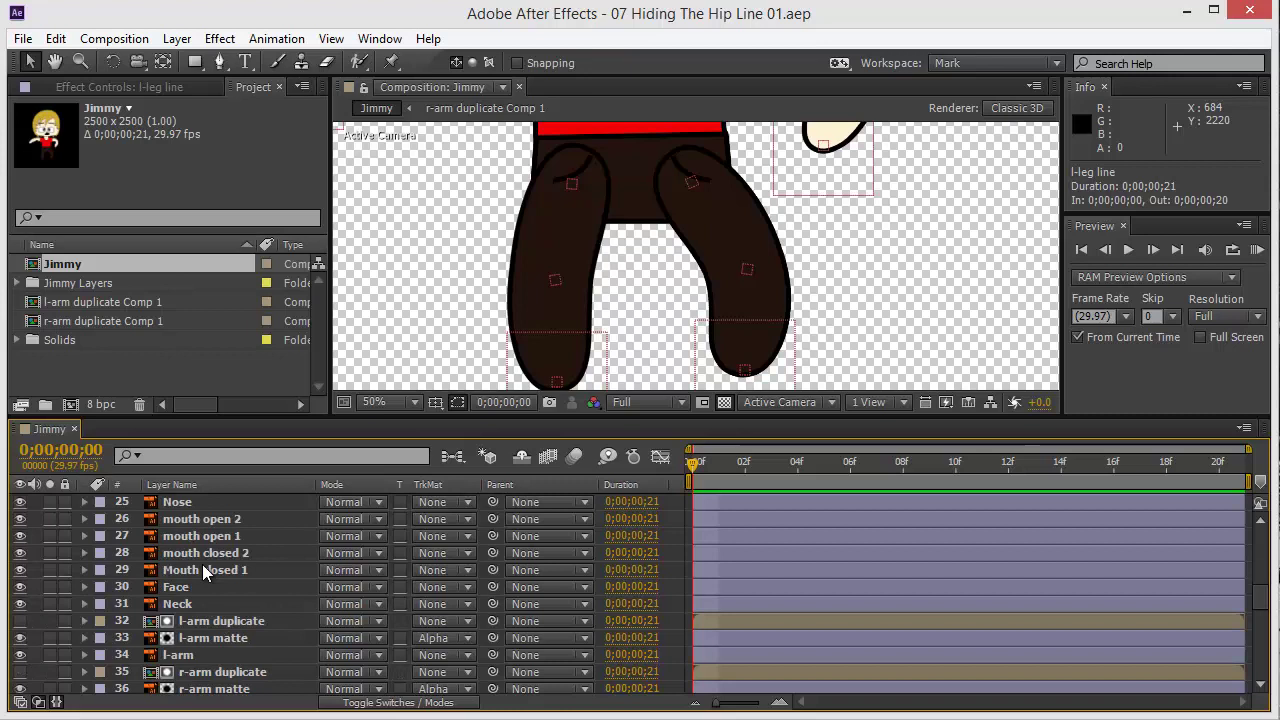
scroll(213, 620, down, 1)
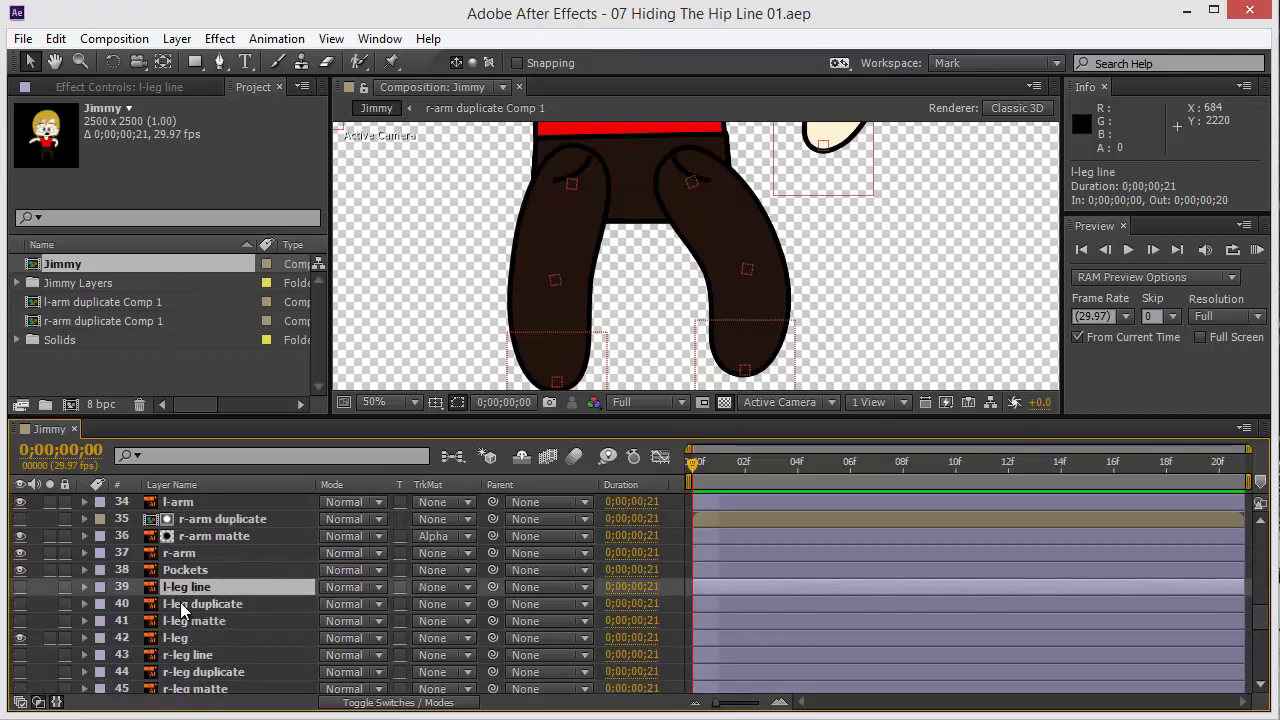
Turn on visibility for the l-leg line, l-leg duplicate and l-leg matte layers together
click(182, 606)
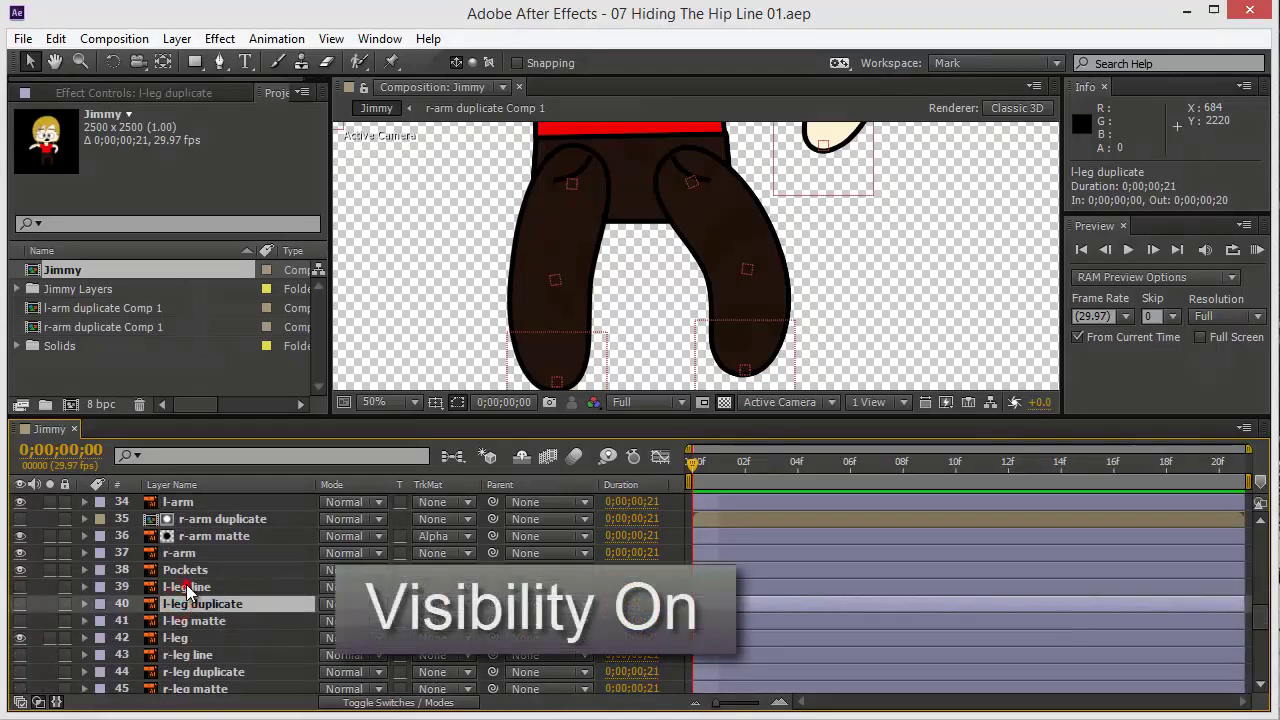
click(187, 588)
shift+click(202, 622)
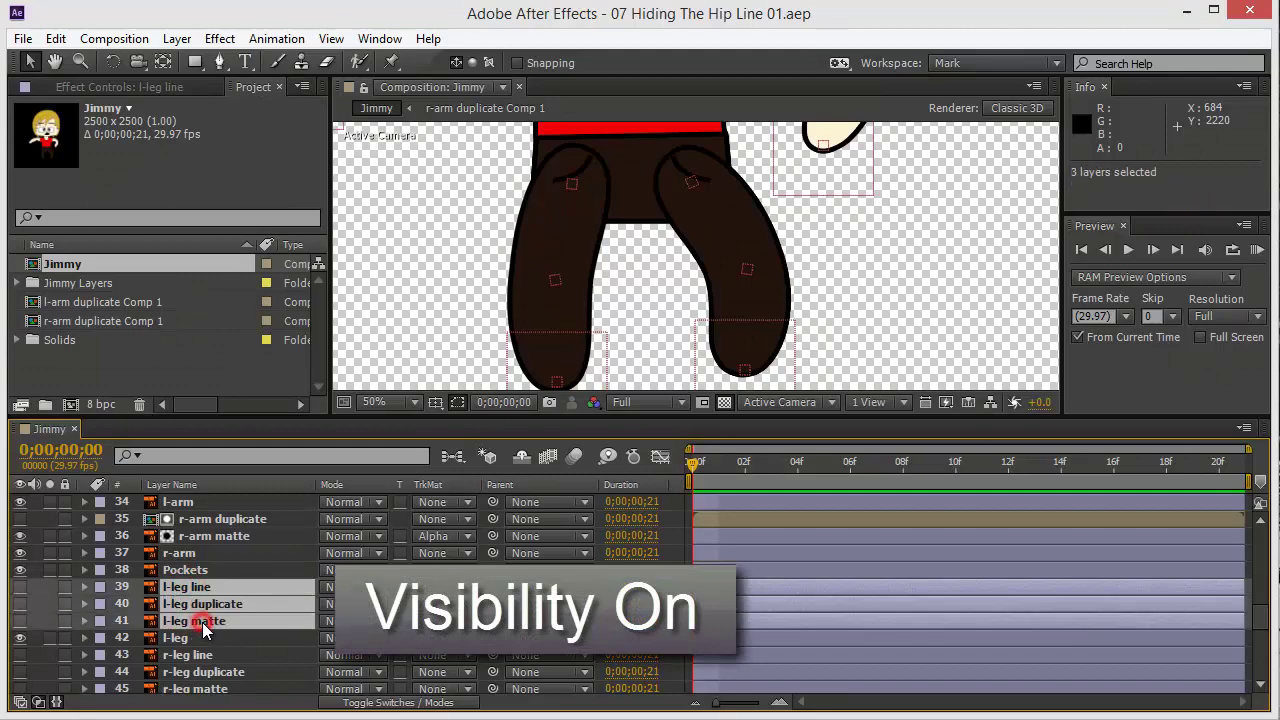
click(21, 600)
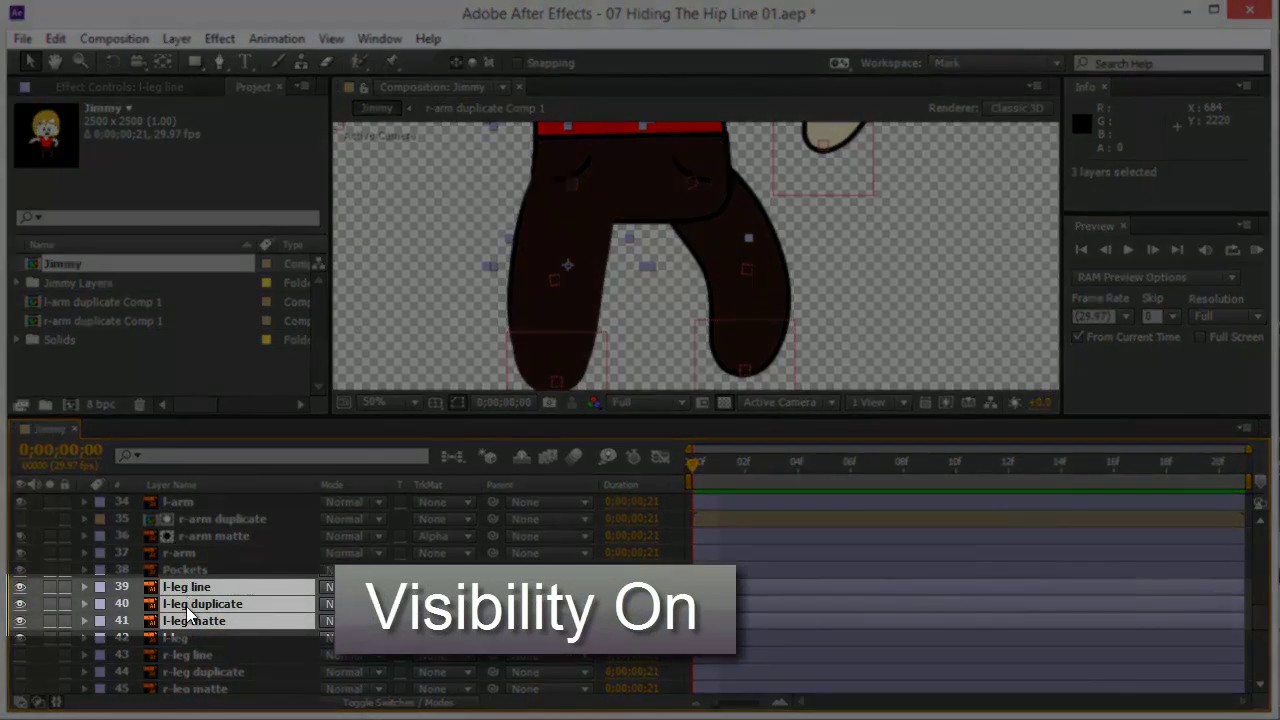
click(18, 587)
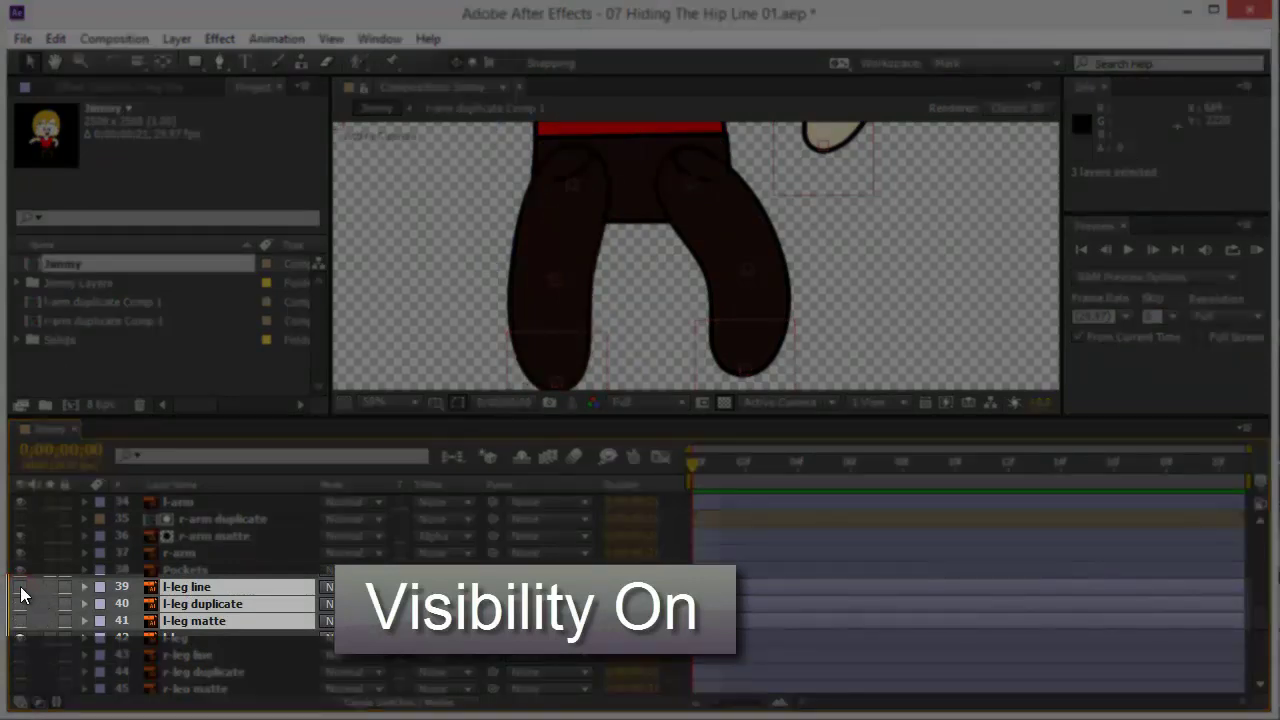
click(21, 589)
click(20, 589)
click(20, 589)
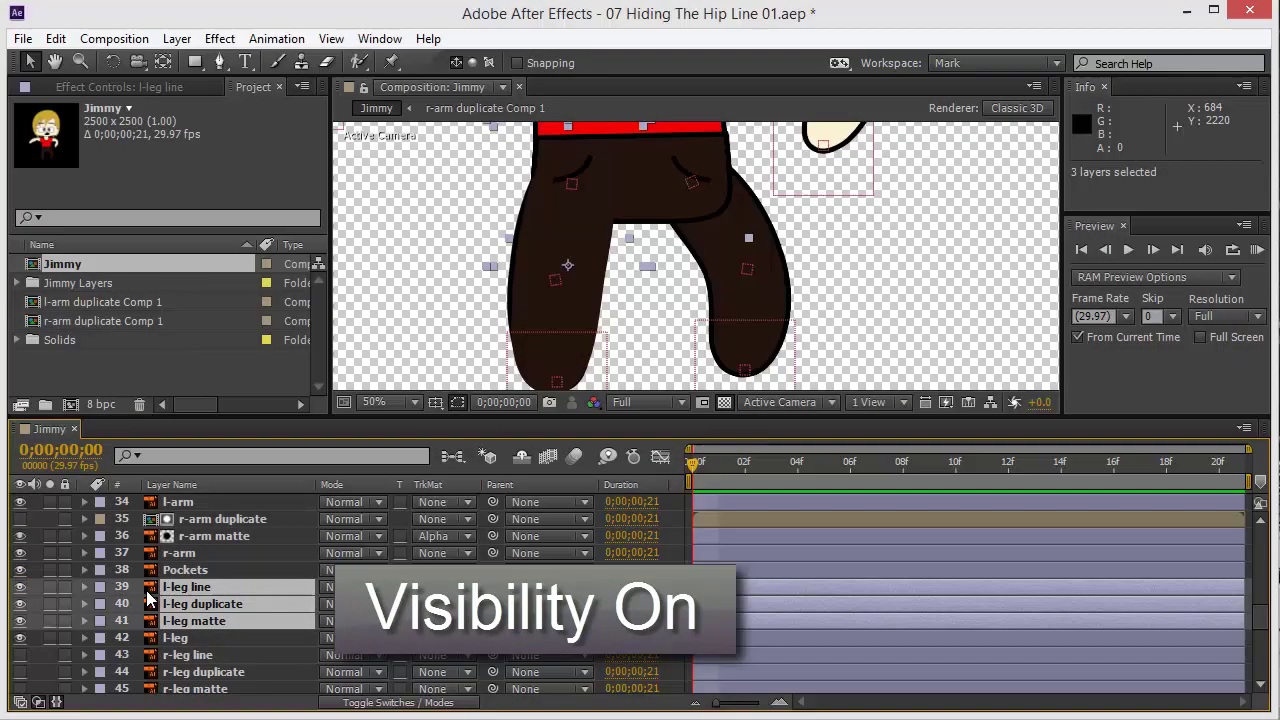
Pre-compose the l-leg duplicate layer as "l-leg duplicate Comp 1", leaving all attributes in 'Jimmy'
click(180, 637)
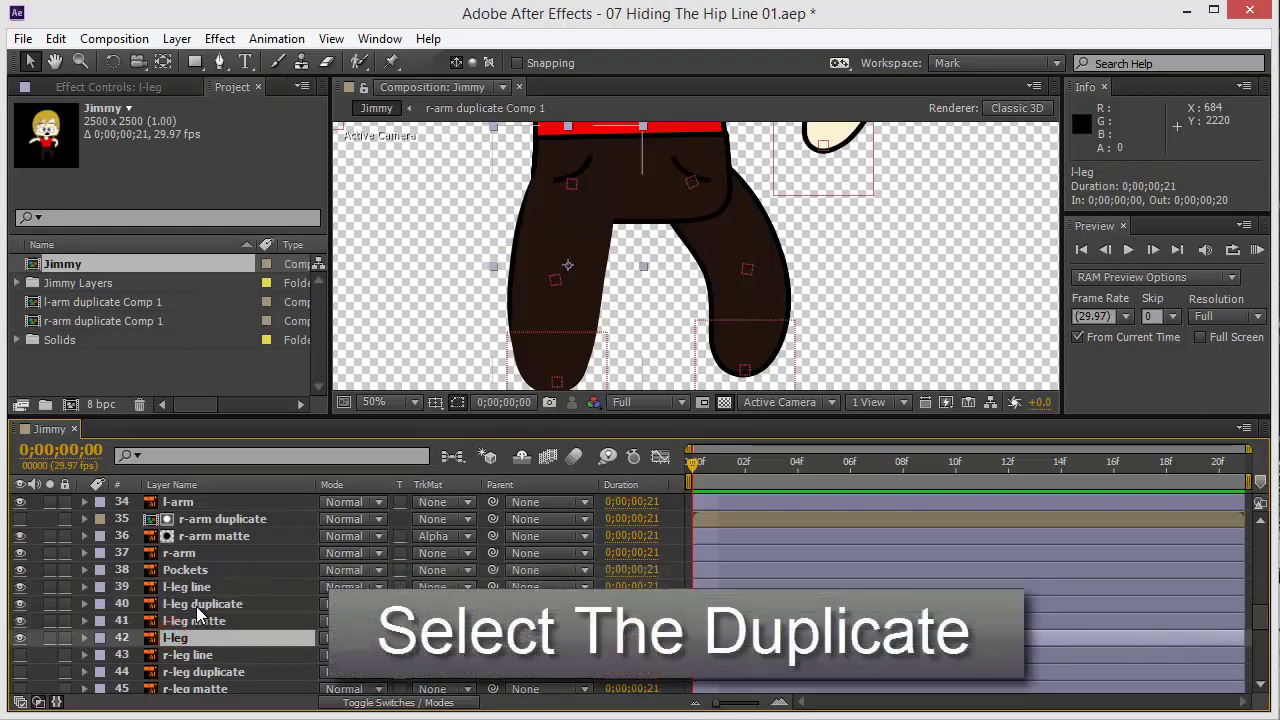
click(197, 605)
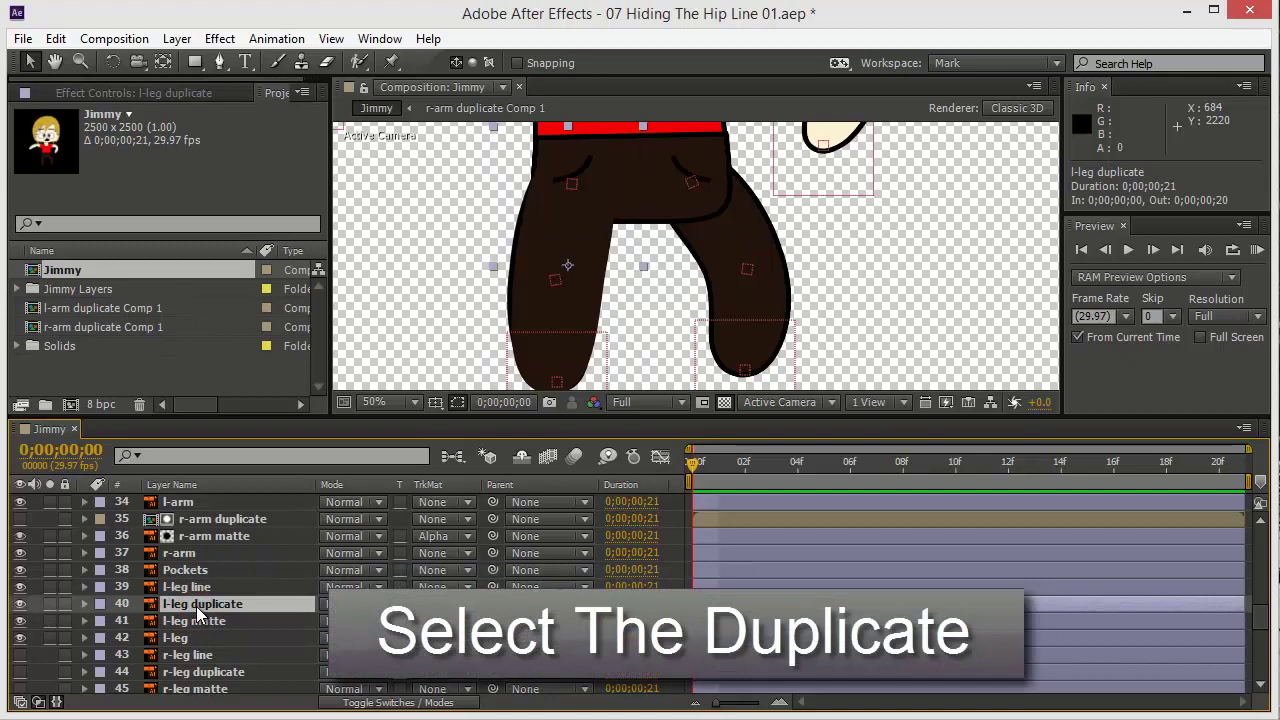
key(ctrl+shift+c)
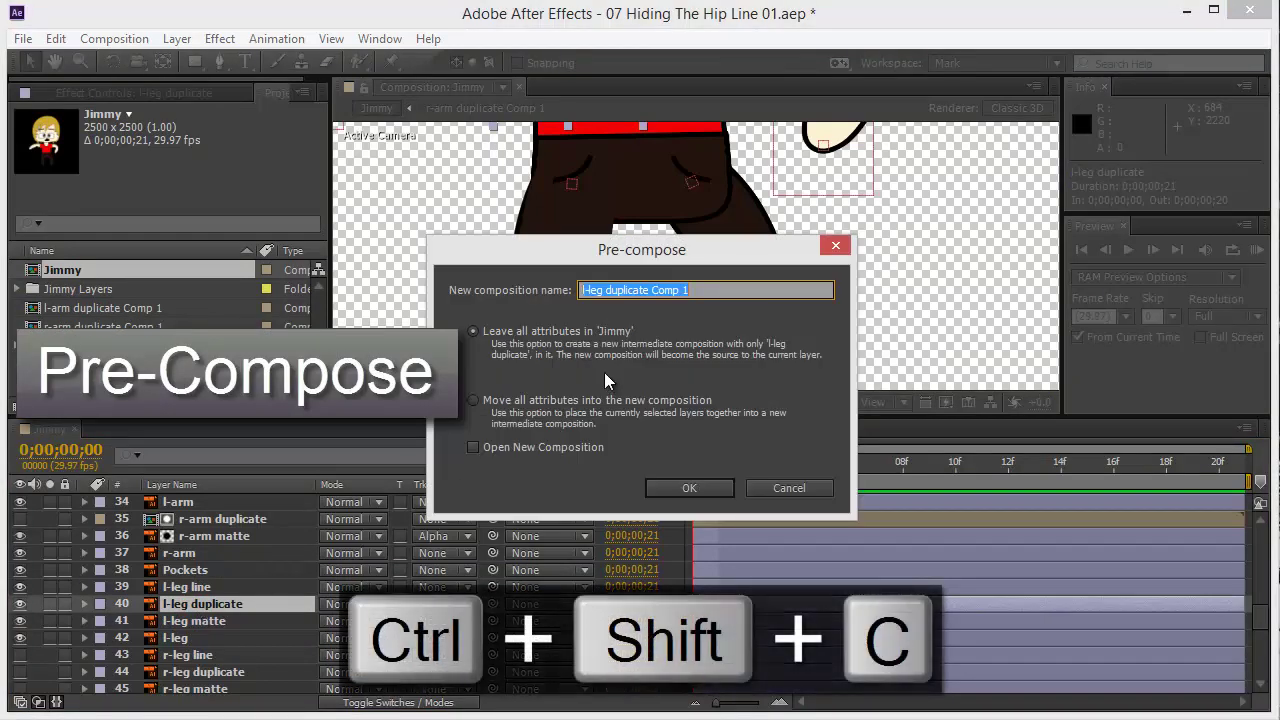
click(688, 489)
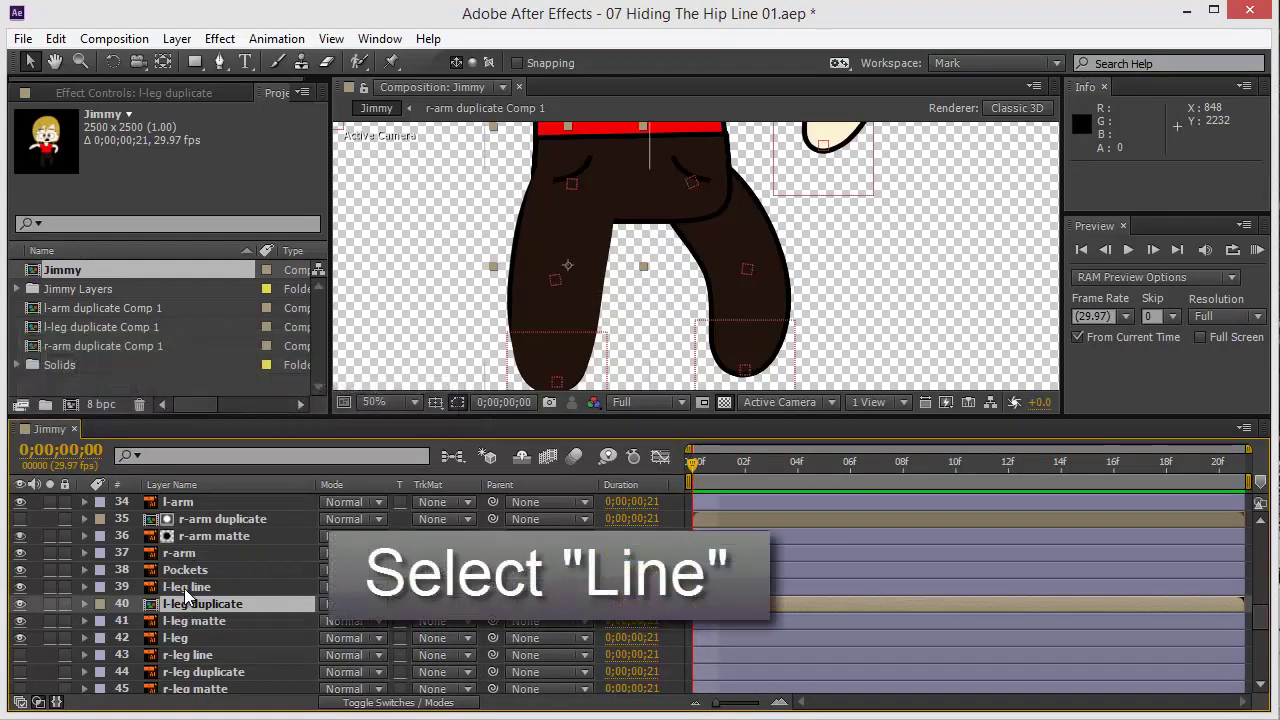
Cut the l-leg line layer from the Jimmy composition and paste it into the l-leg duplicate pre-composition
click(185, 589)
key(ctrl+x)
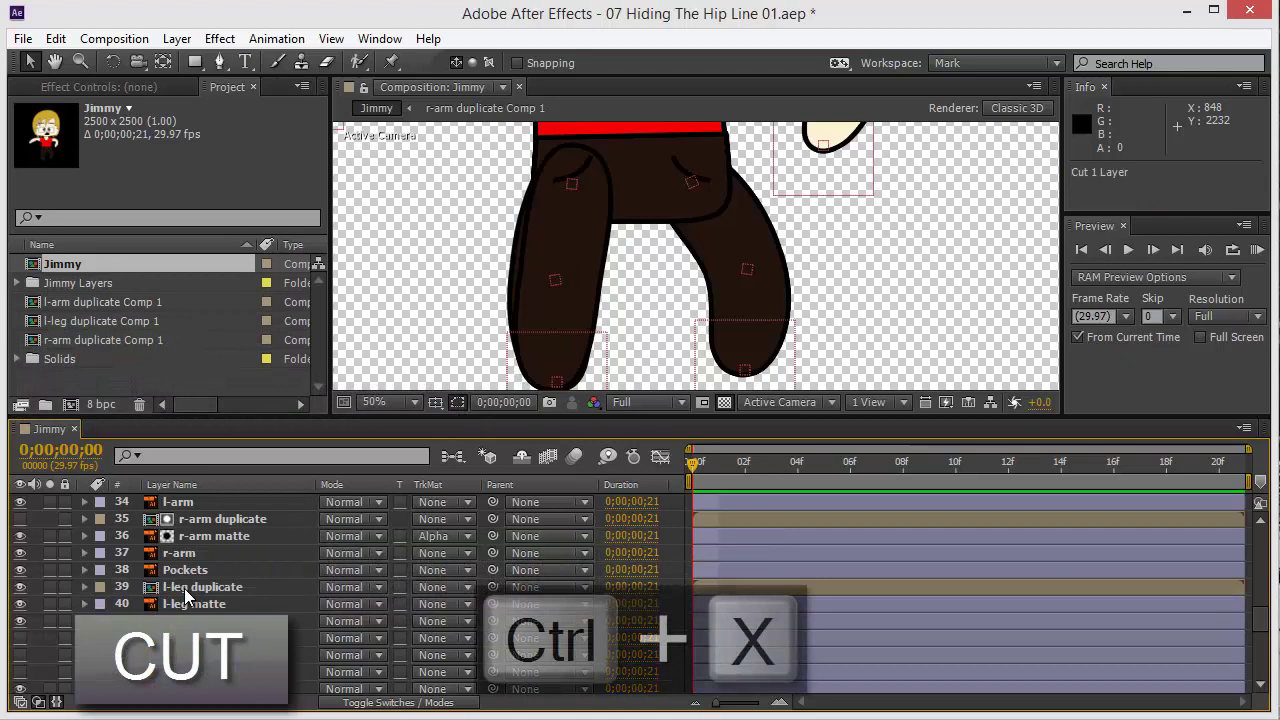
double_click(185, 594)
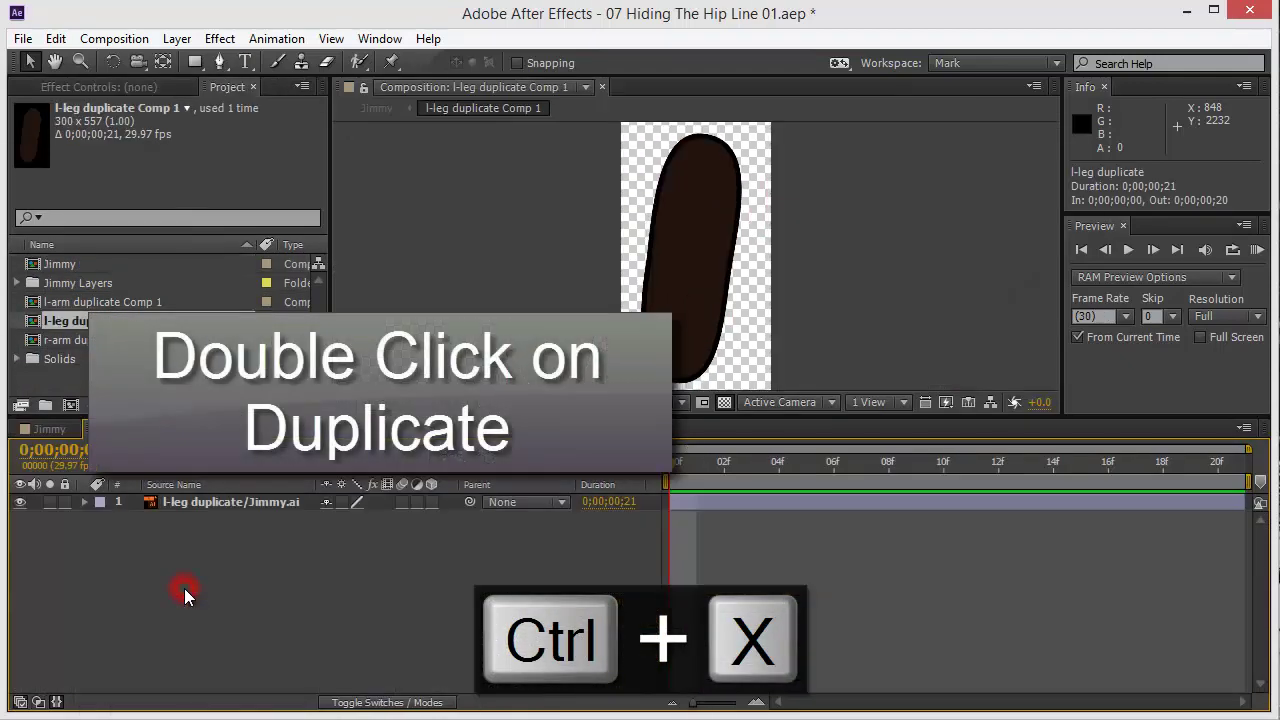
click(242, 556)
key(ctrl+v)
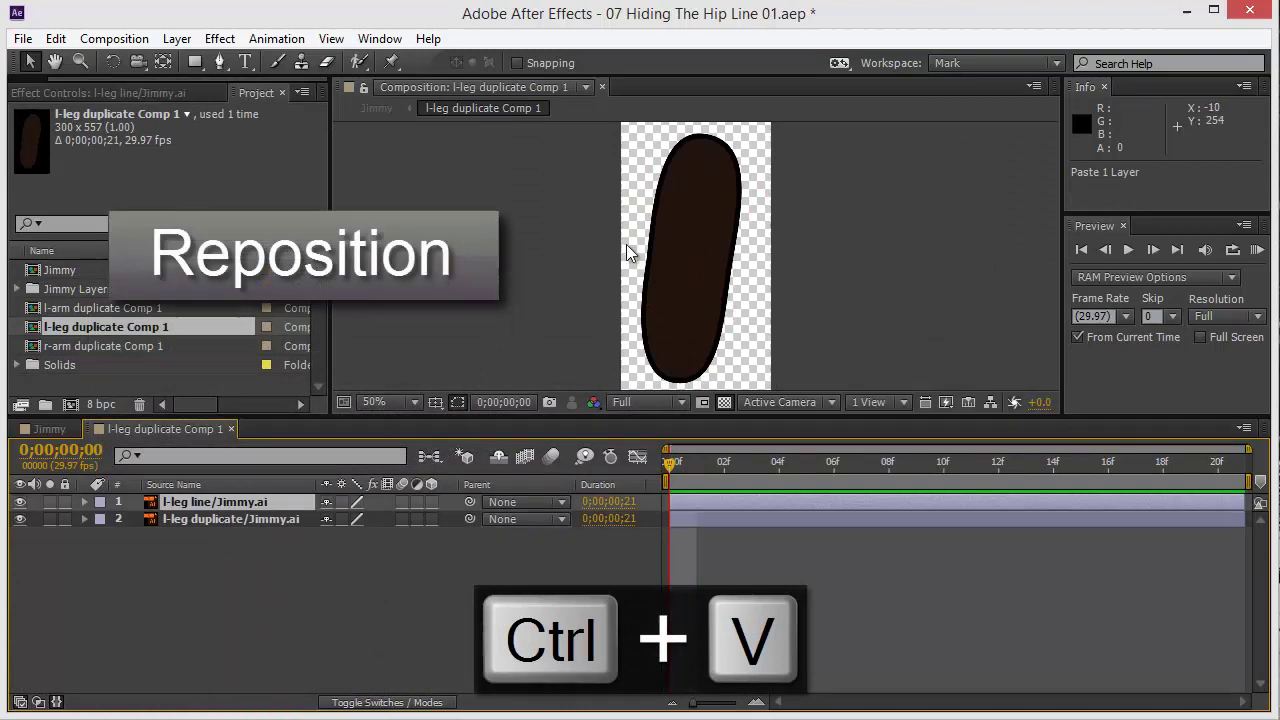
Move the pasted l-leg line layer roughly over the leg artwork, to a position of about 123, 310
scroll(648, 244, down, 4)
drag(735, 317, 680, 146)
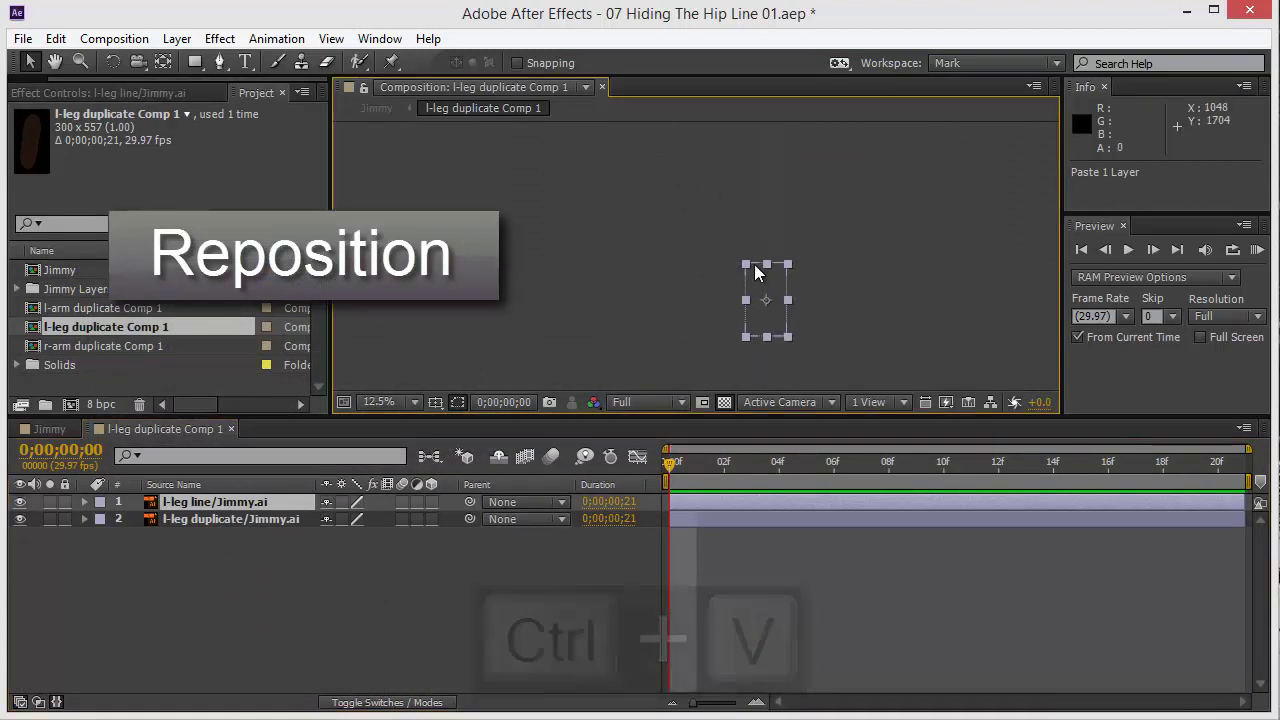
drag(764, 286, 576, 360)
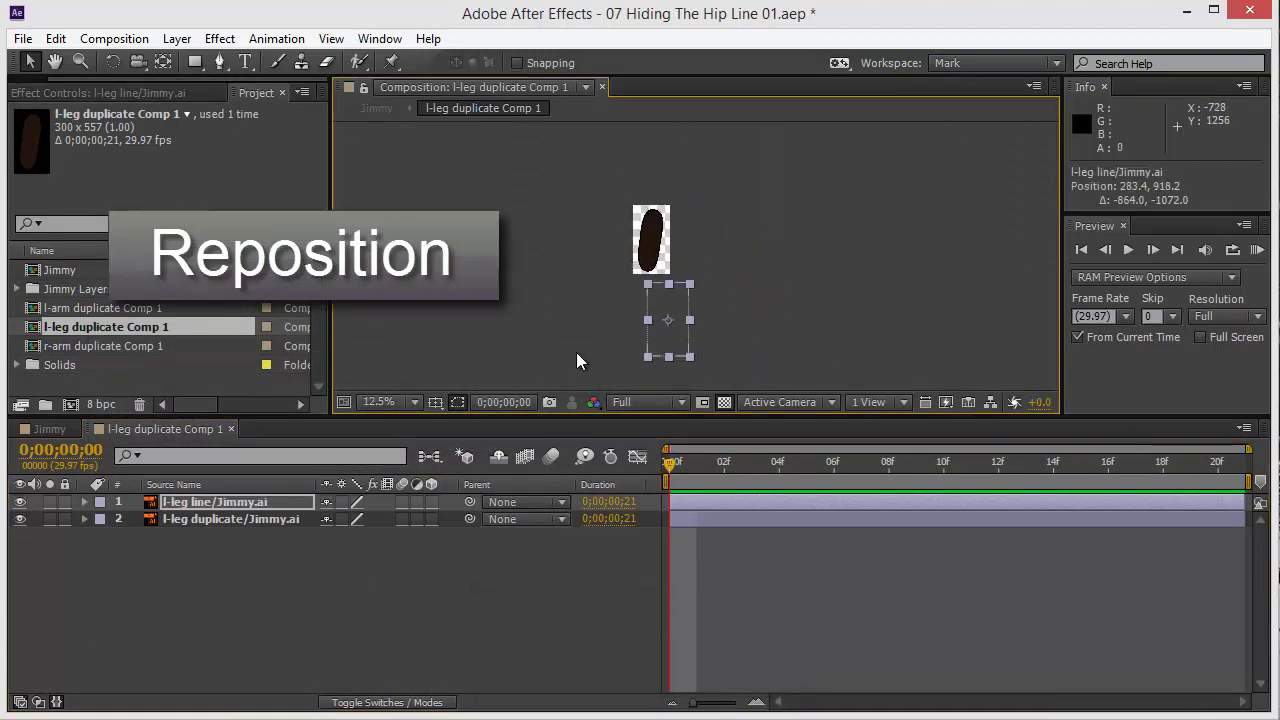
drag(646, 298, 642, 230)
Set the opacity of both the l-leg line and l-leg duplicate layers to 50%
scroll(644, 240, up, 4)
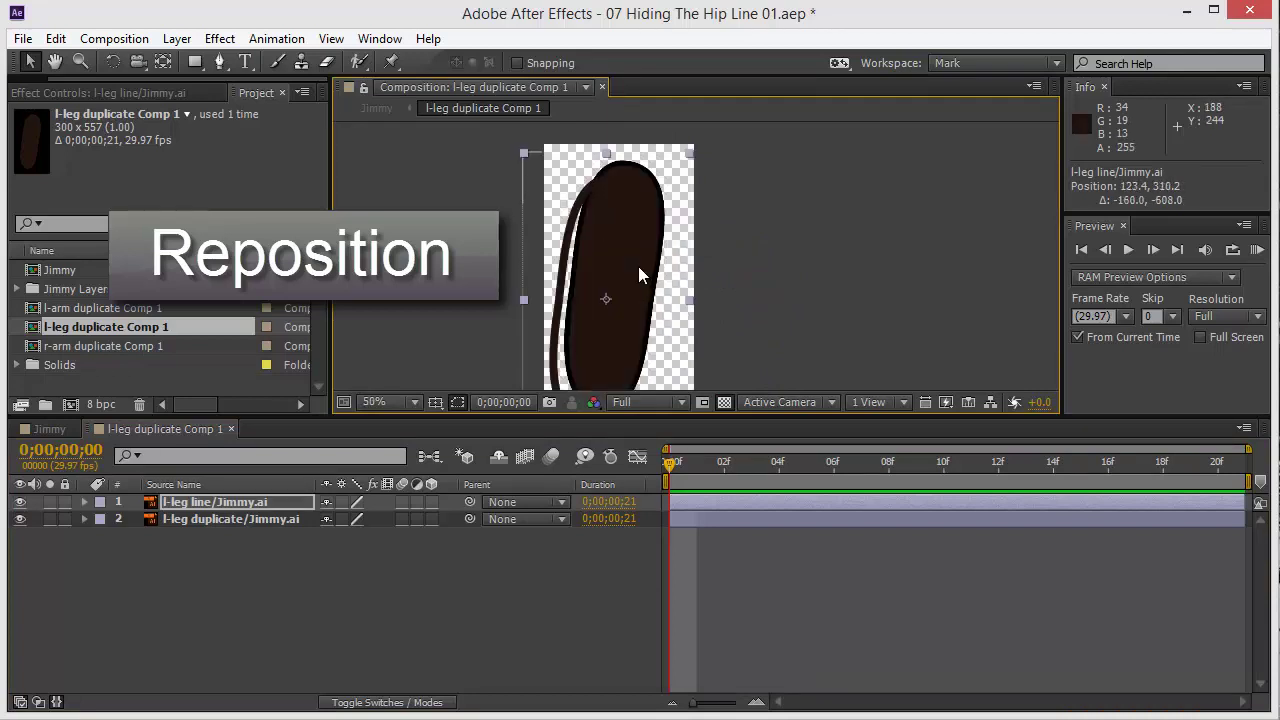
key(space)
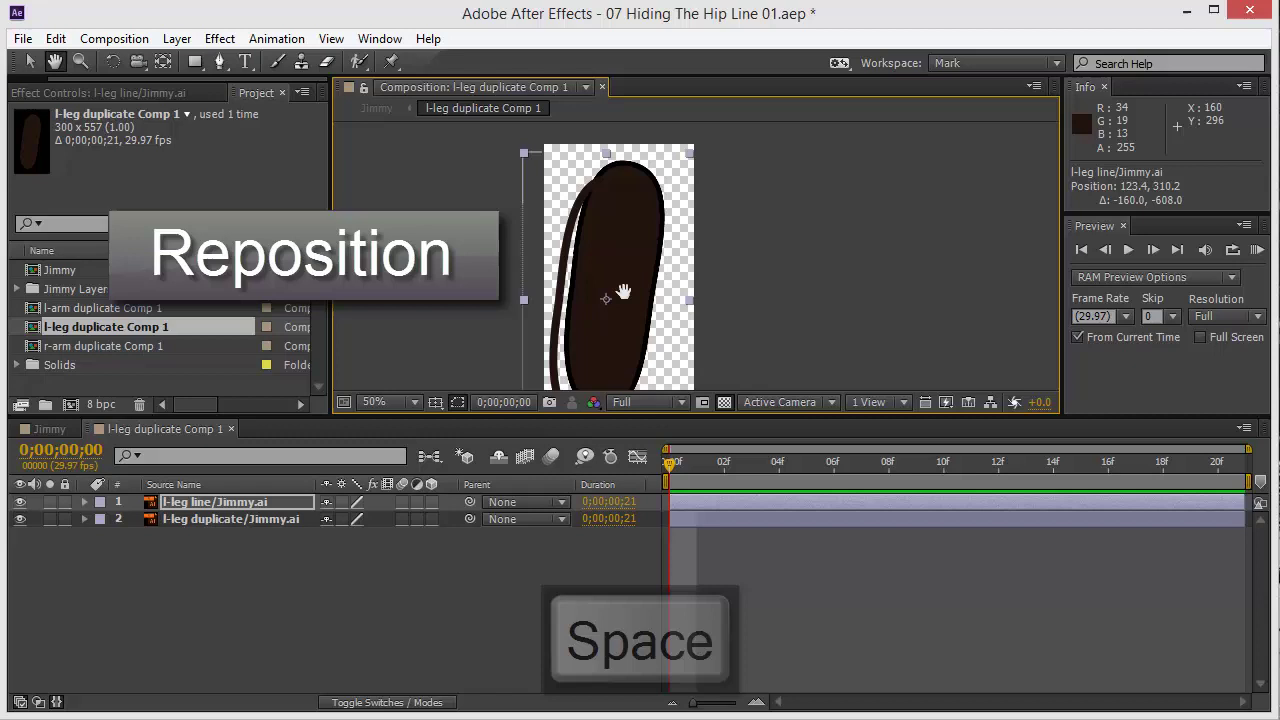
mouse_move(625, 304)
mouse_down()
mouse_move(603, 229)
mouse_move(649, 214)
mouse_move(600, 254)
mouse_move(649, 279)
mouse_move(629, 339)
mouse_move(610, 298)
mouse_move(624, 300)
mouse_up()
click(600, 254)
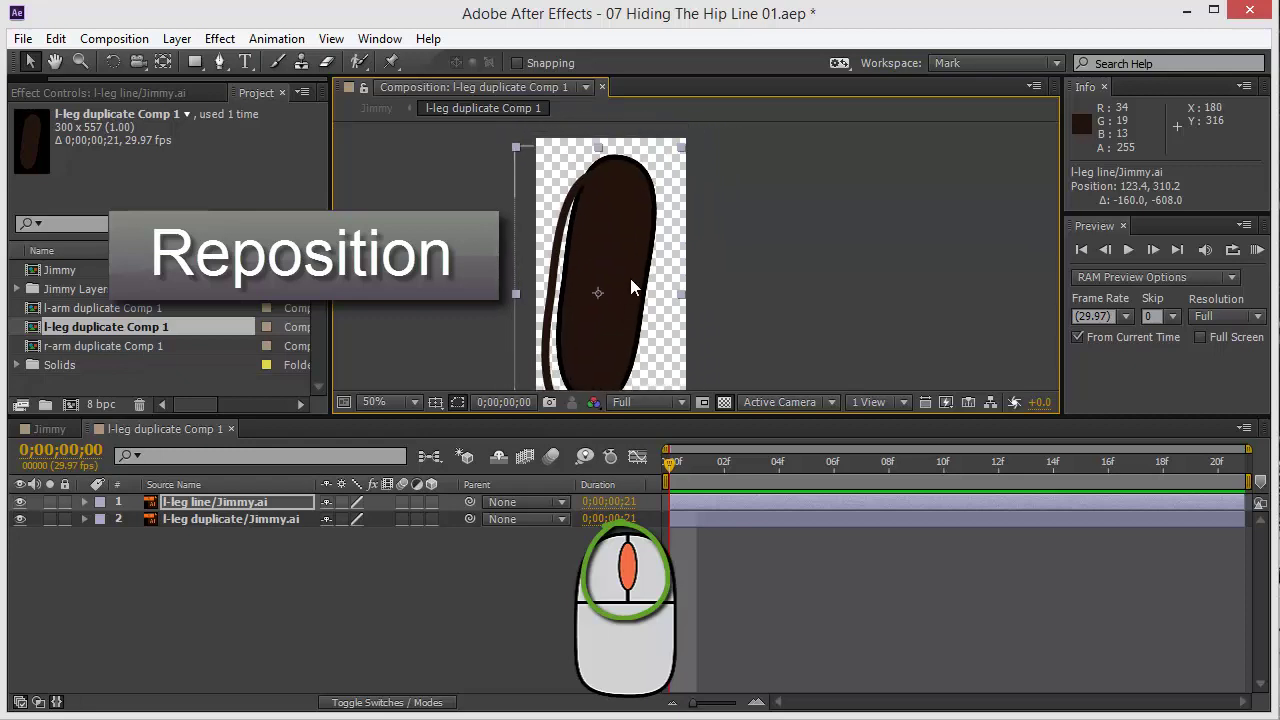
scroll(630, 281, up, 2)
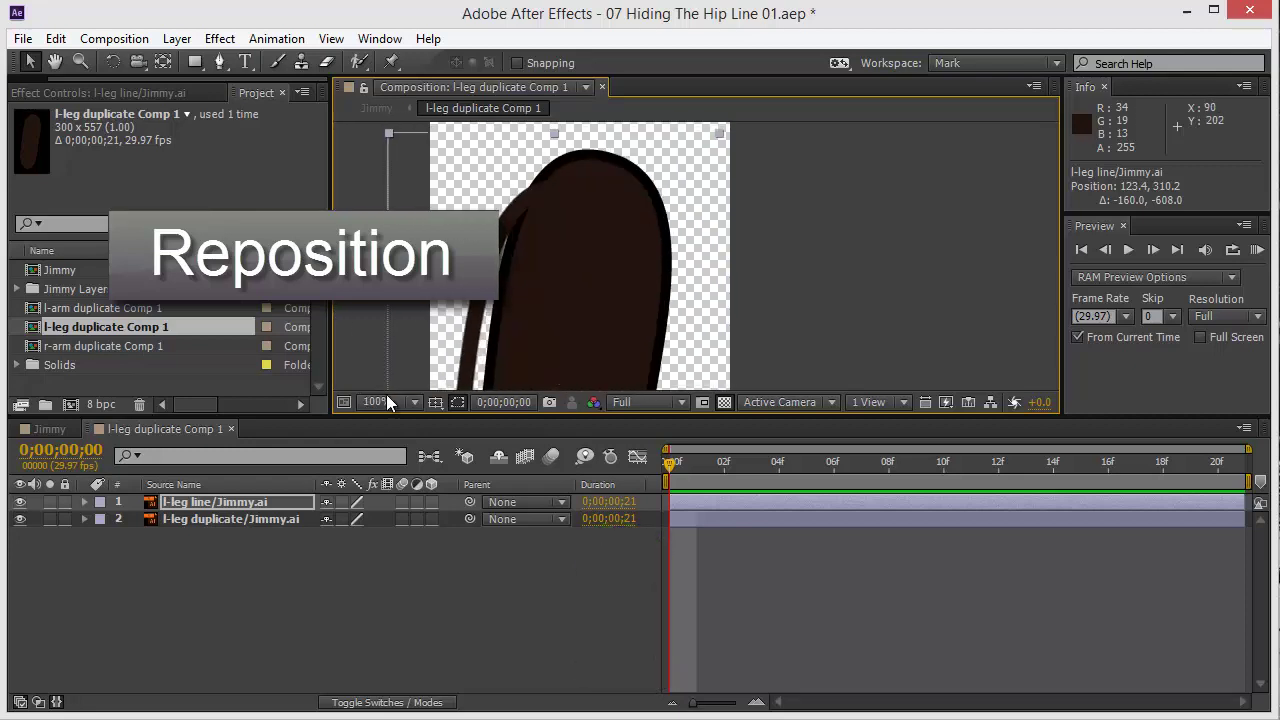
ctrl+click(236, 516)
key(t)
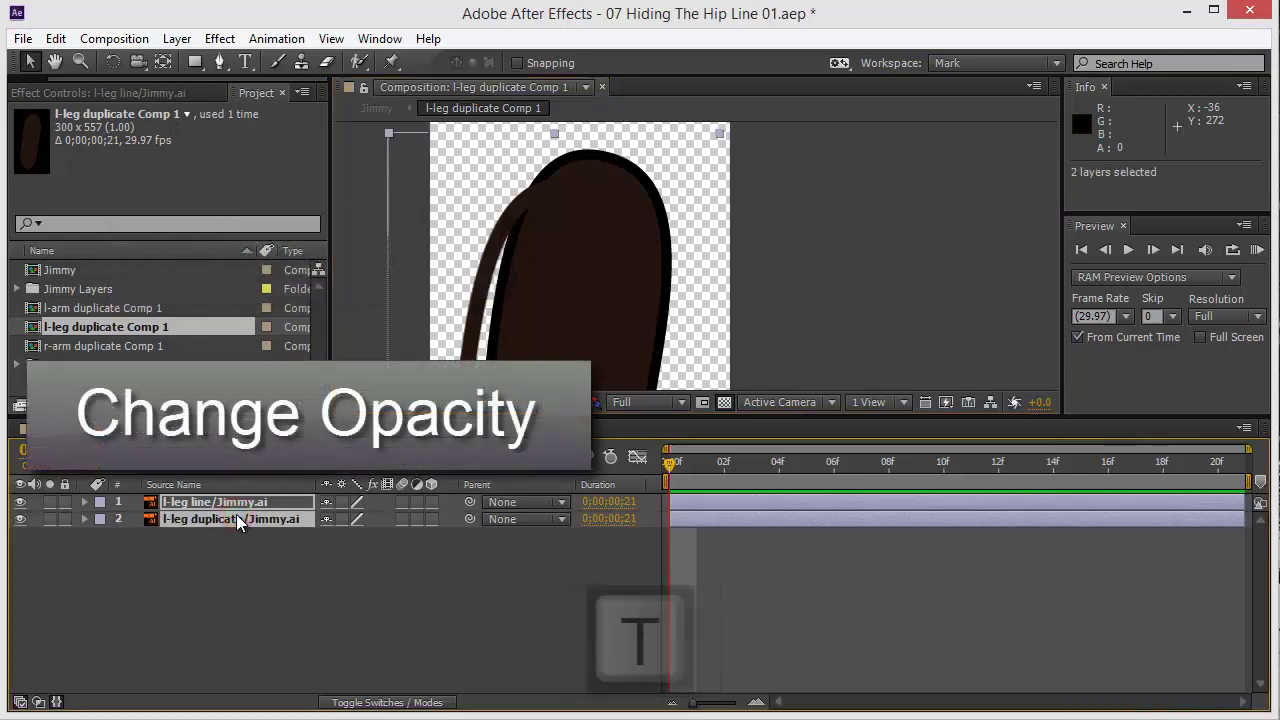
drag(326, 519, 276, 519)
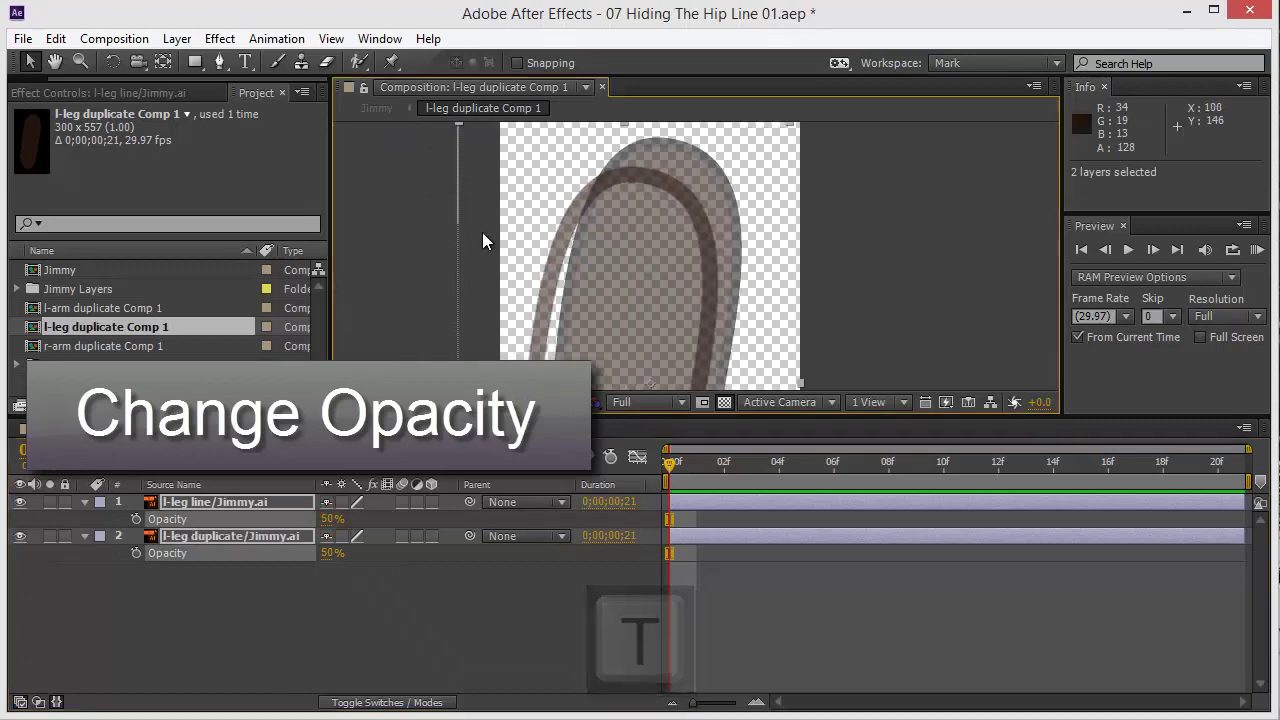
Align the l-leg line layer precisely with the leg duplicate's outline, nudging it to about 149.9, 278.7
drag(549, 254, 615, 318)
scroll(606, 194, up, 1)
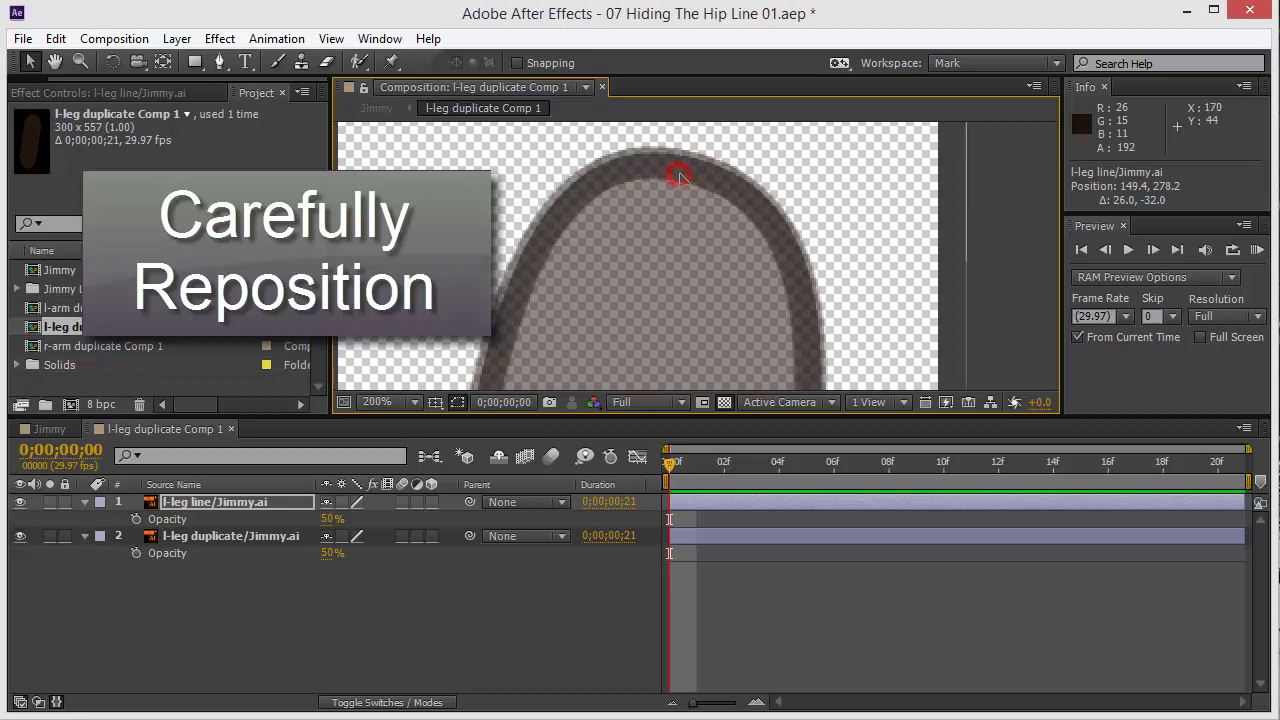
drag(679, 177, 678, 180)
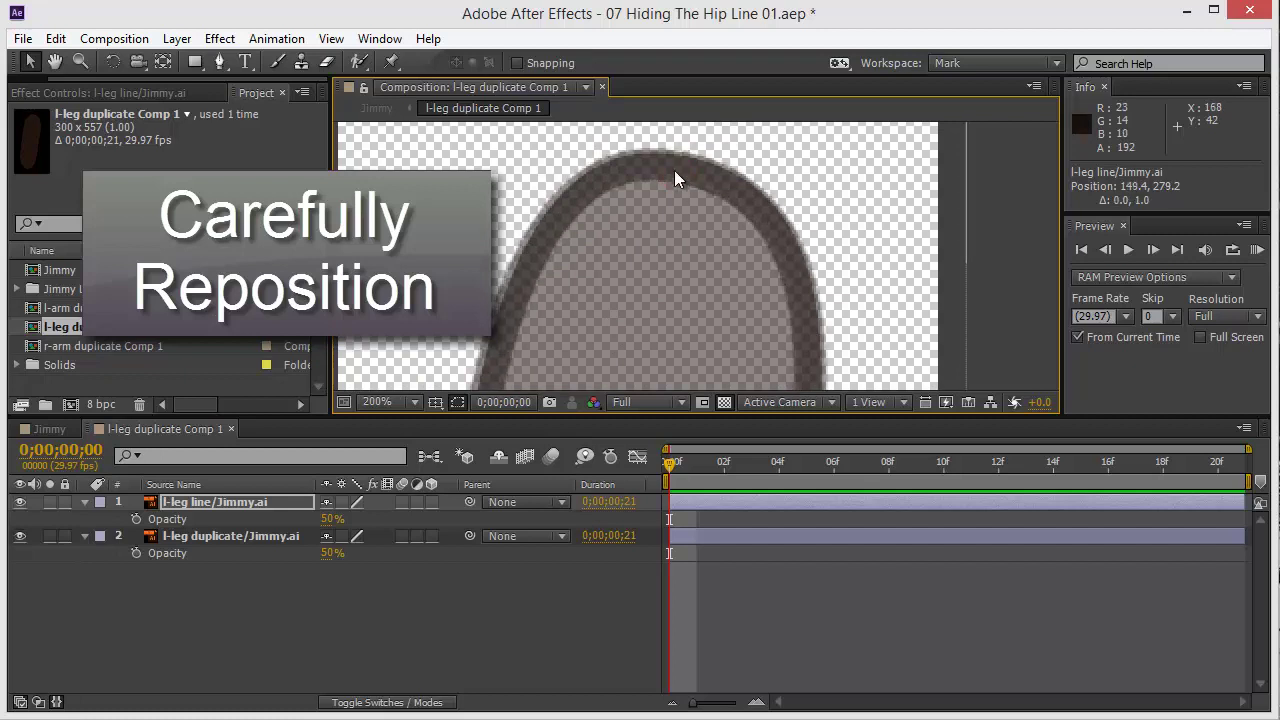
key(Up)
key(Right)
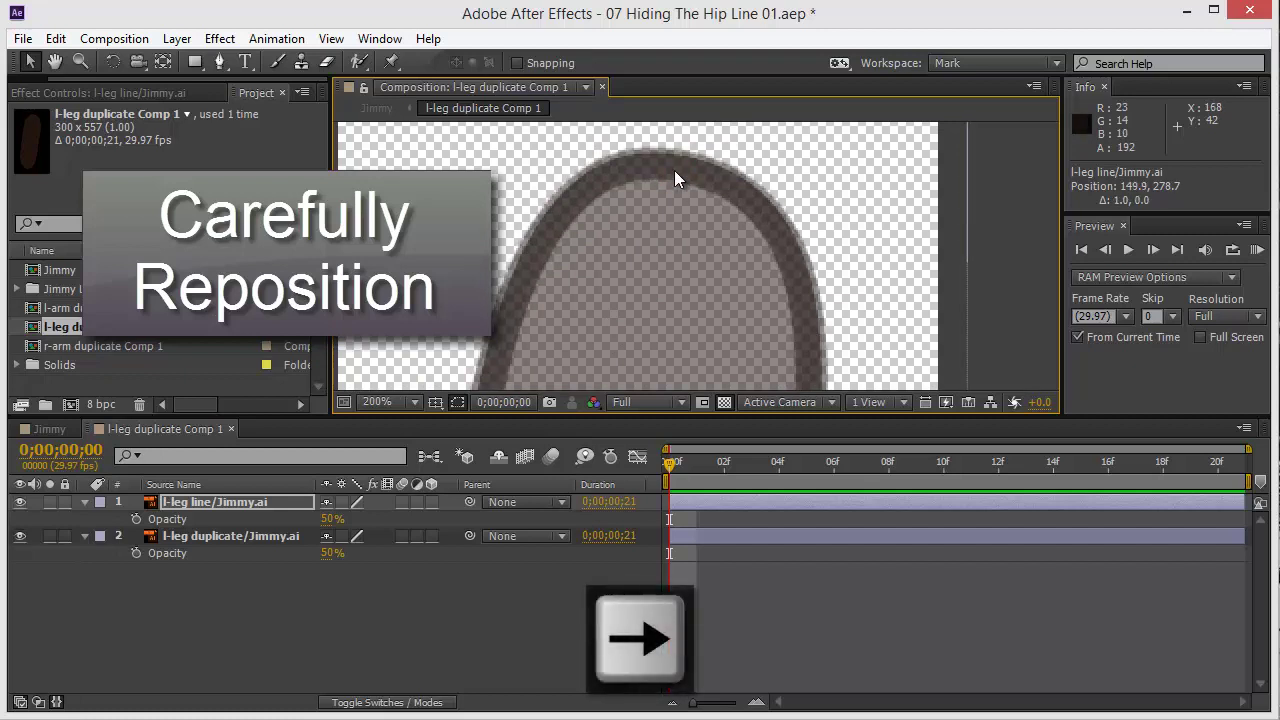
Inspect the line's alignment along the whole leg outline in the maximized composition view
key(grave)
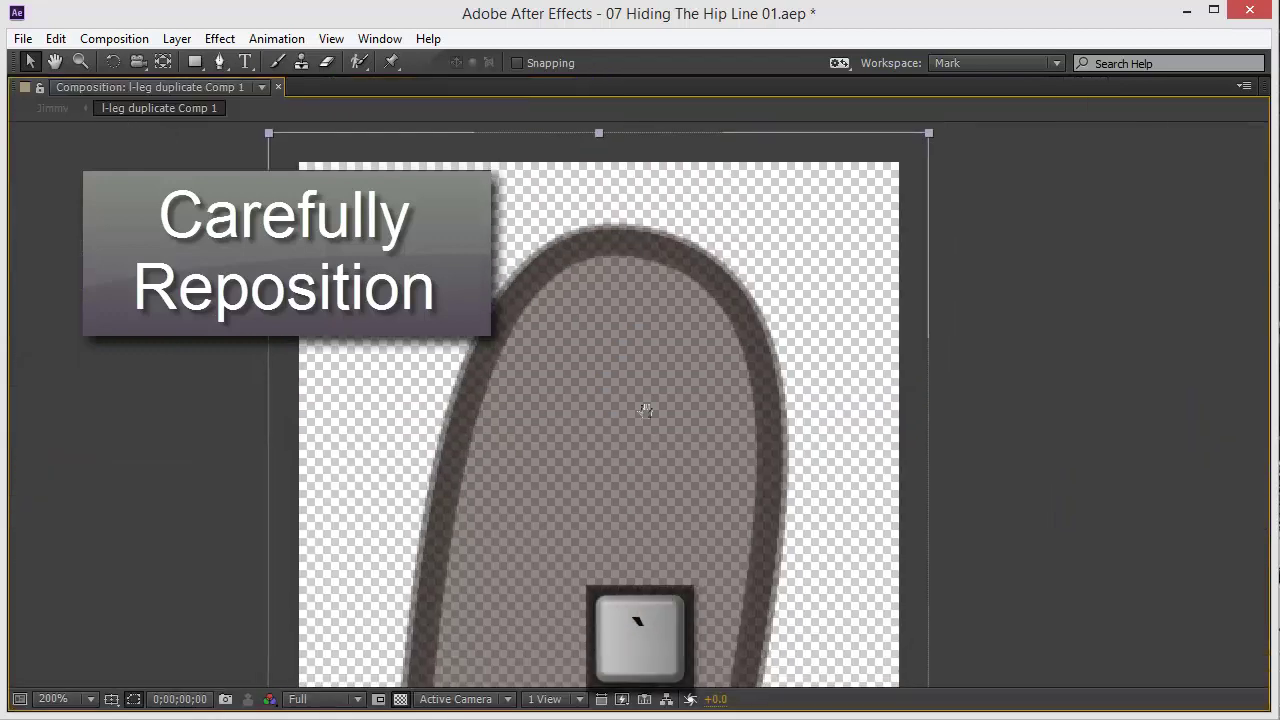
drag(645, 411, 661, 260)
drag(620, 558, 632, 210)
mouse_move(601, 515)
mouse_down()
mouse_move(614, 335)
mouse_move(616, 535)
mouse_up()
drag(637, 309, 597, 457)
drag(606, 390, 602, 83)
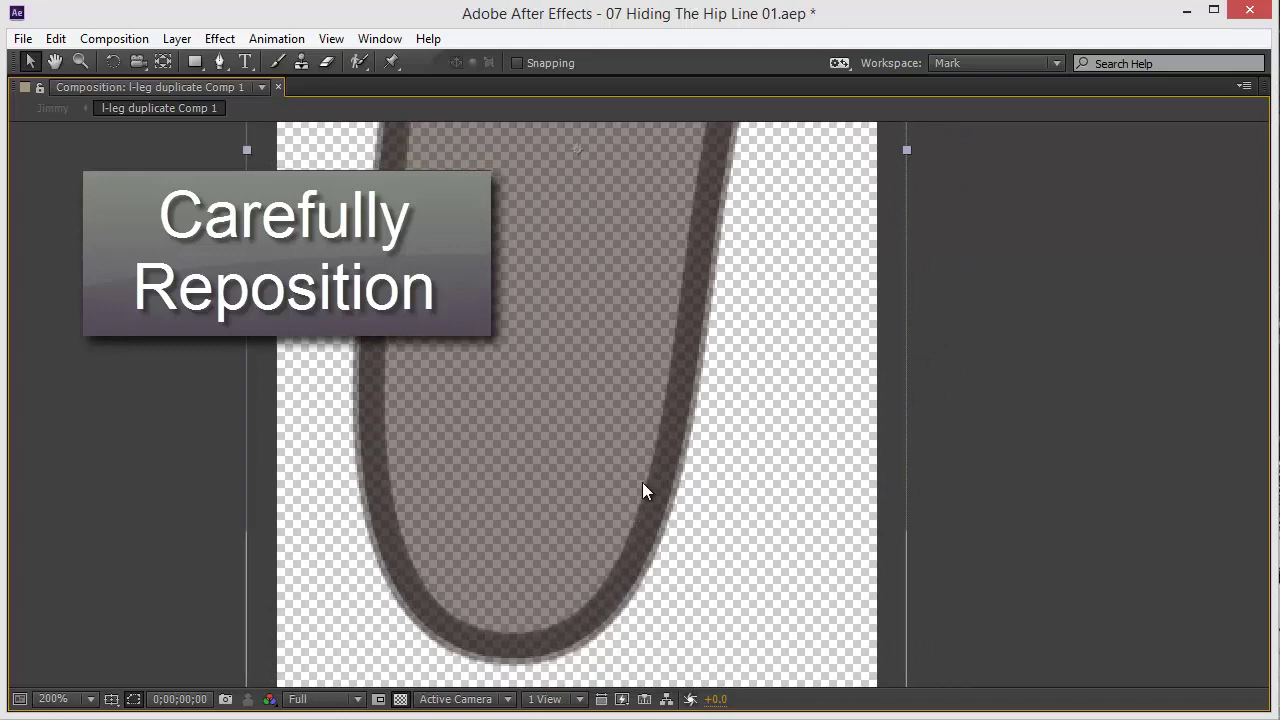
drag(605, 282, 510, 613)
drag(511, 341, 505, 480)
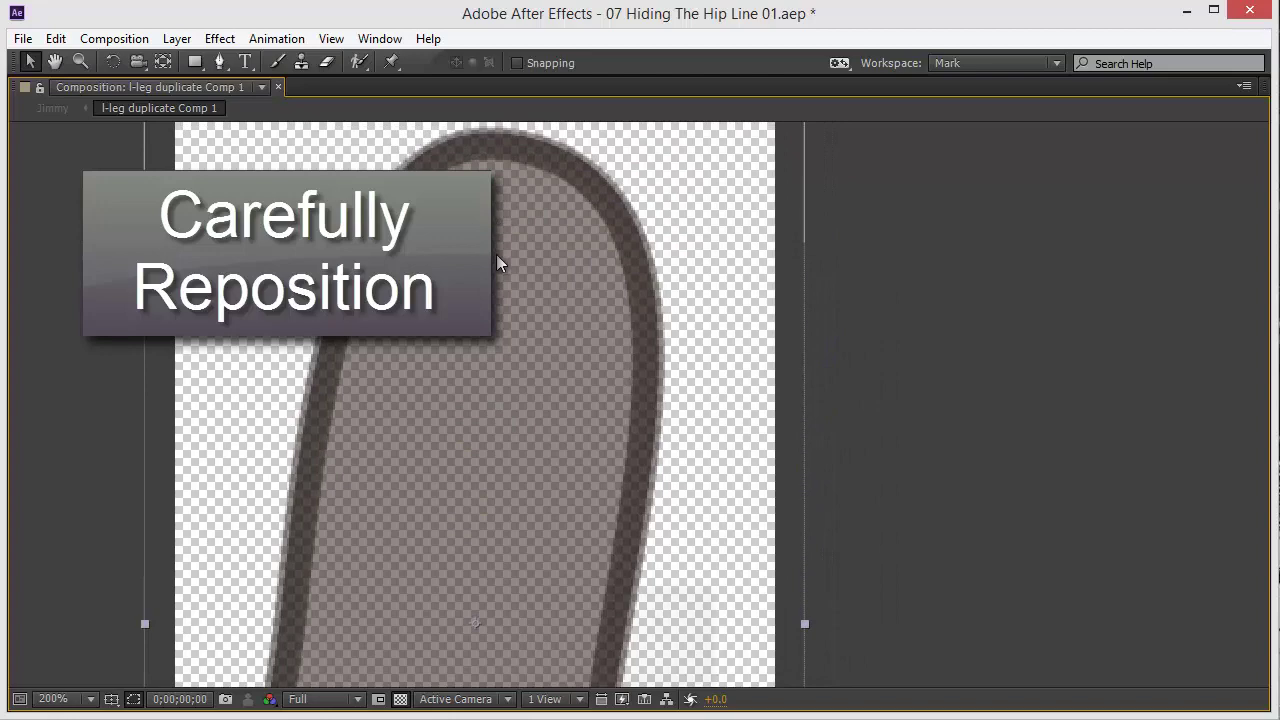
Delete the l-leg duplicate layer from the pre-composition and set the l-leg line layer's opacity to 100%
key(grave)
click(260, 536)
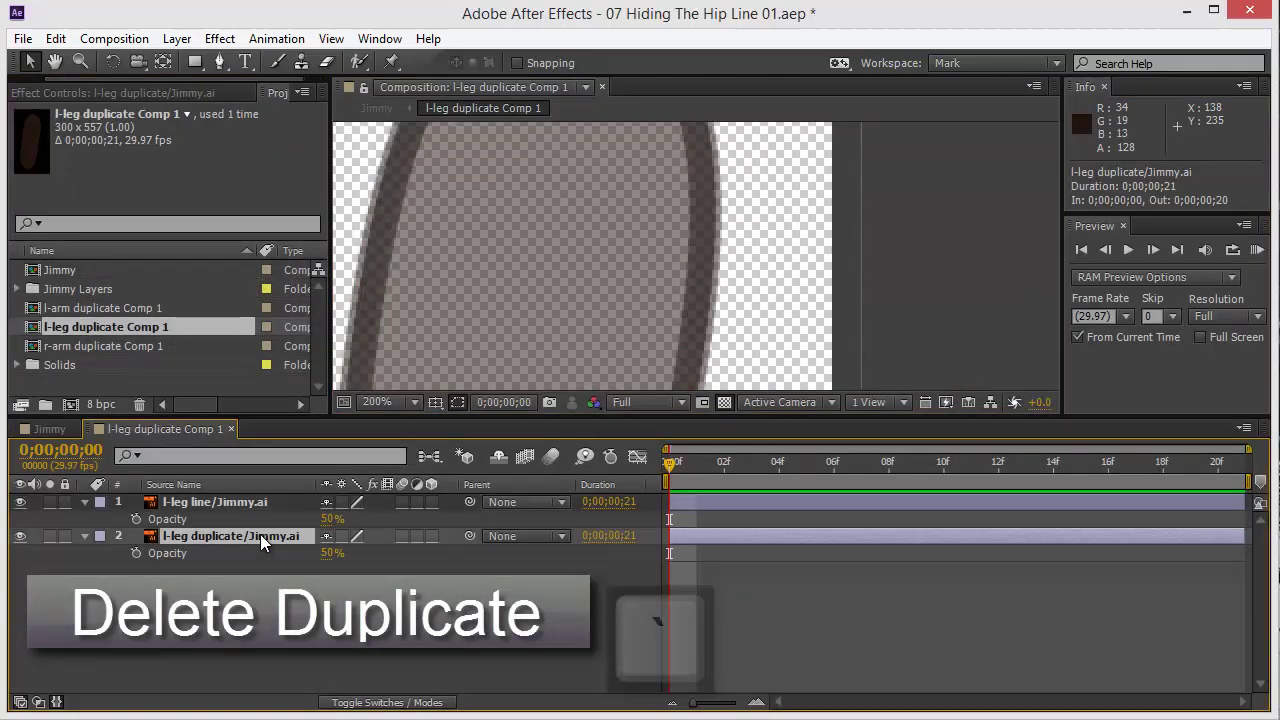
key(Delete)
drag(326, 530, 600, 522)
key(comma)
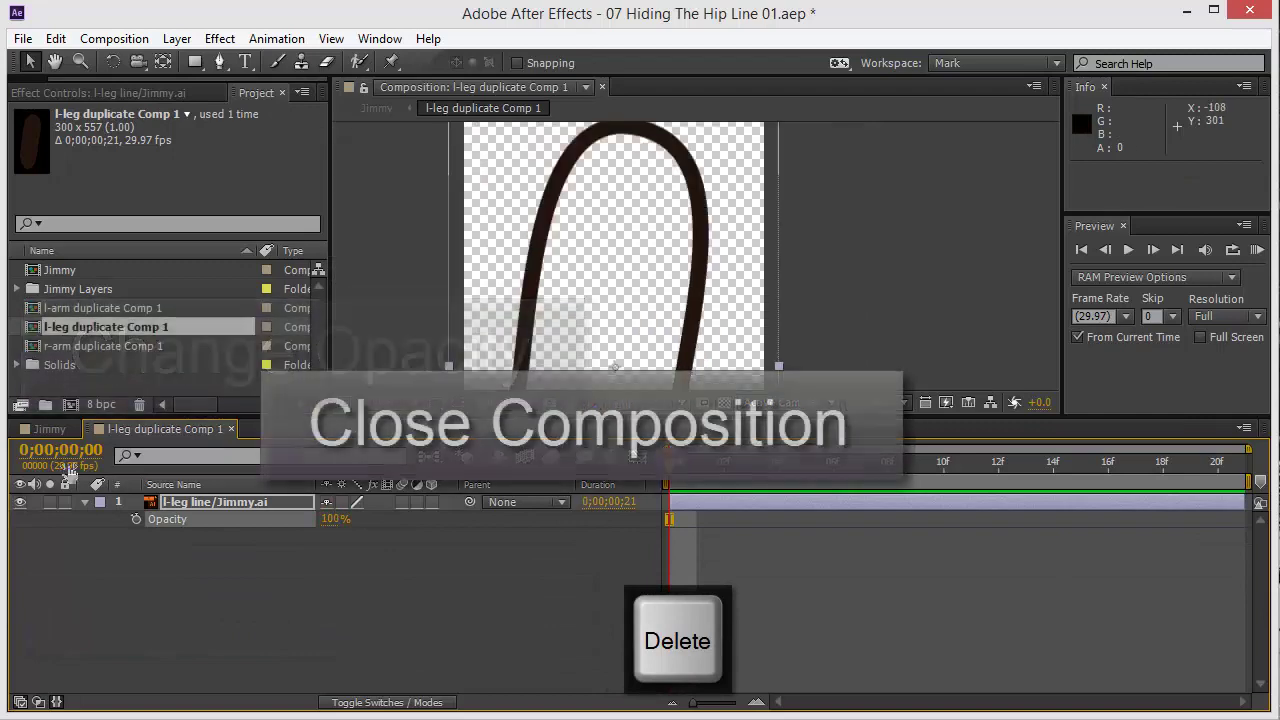
Close the l-leg duplicate composition and copy the Puppet effect from the l-leg layer onto the l-leg duplicate layer in Jimmy
click(232, 429)
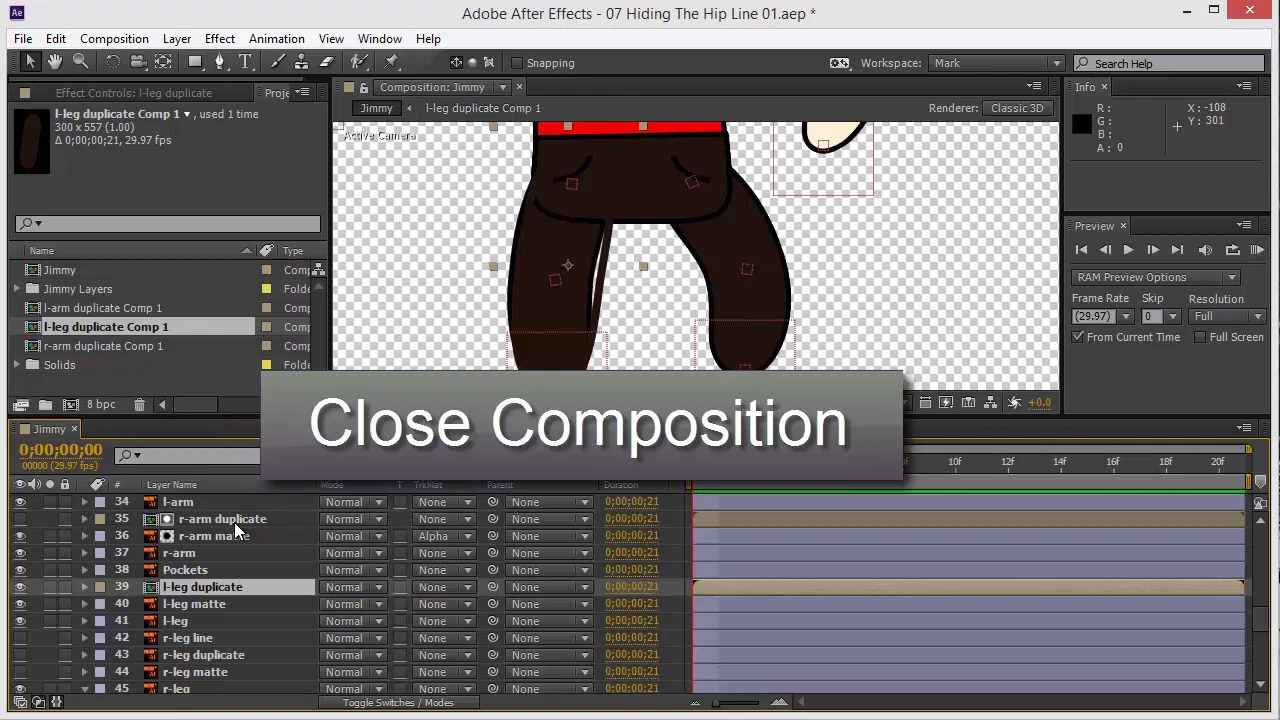
click(200, 590)
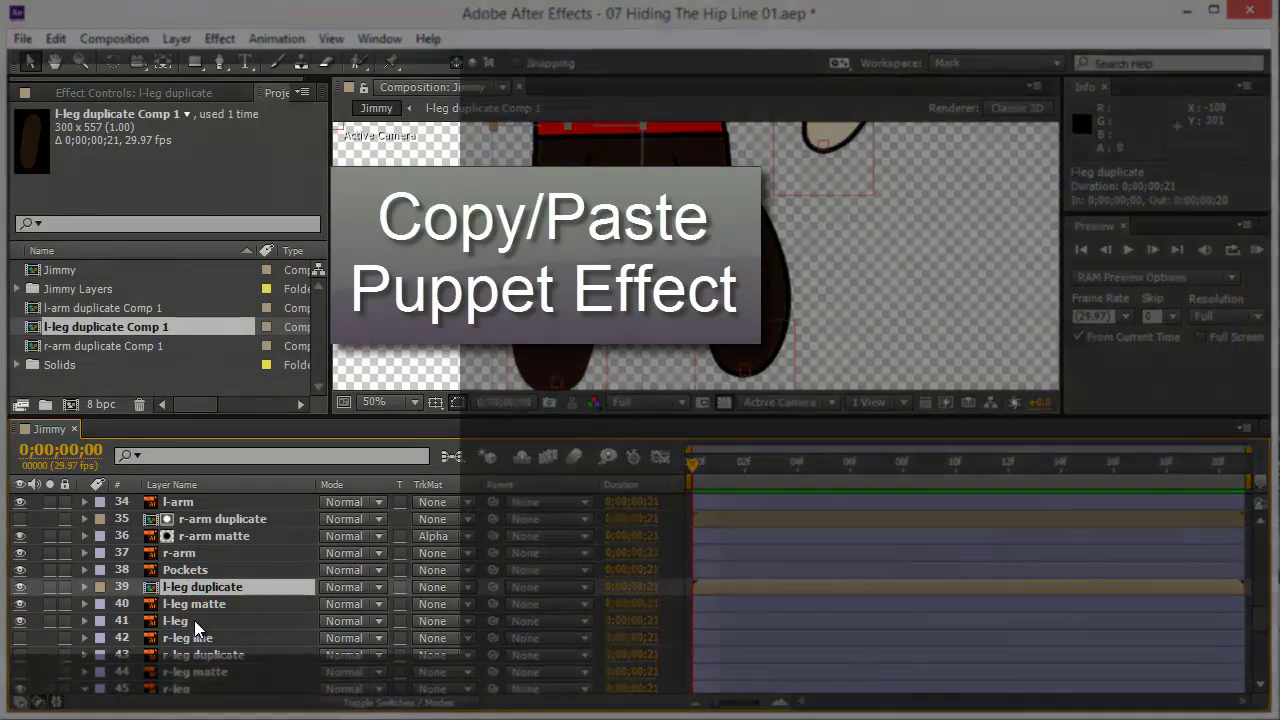
click(194, 620)
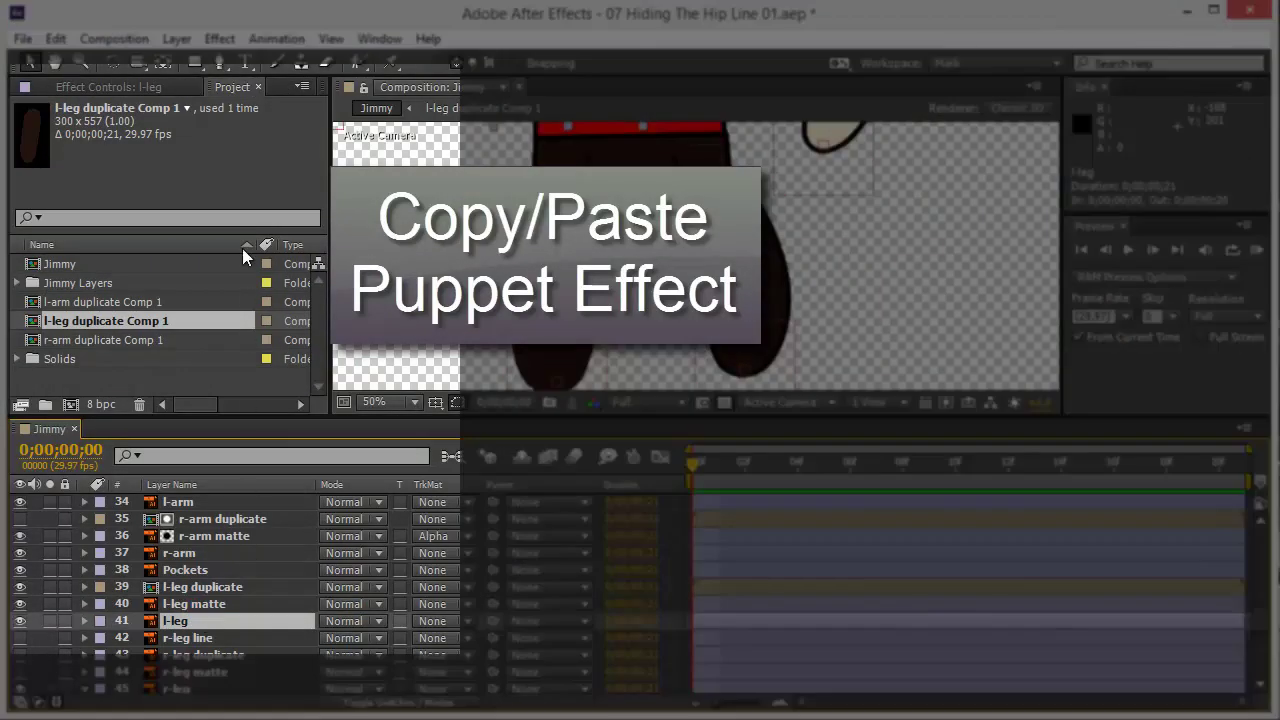
click(96, 88)
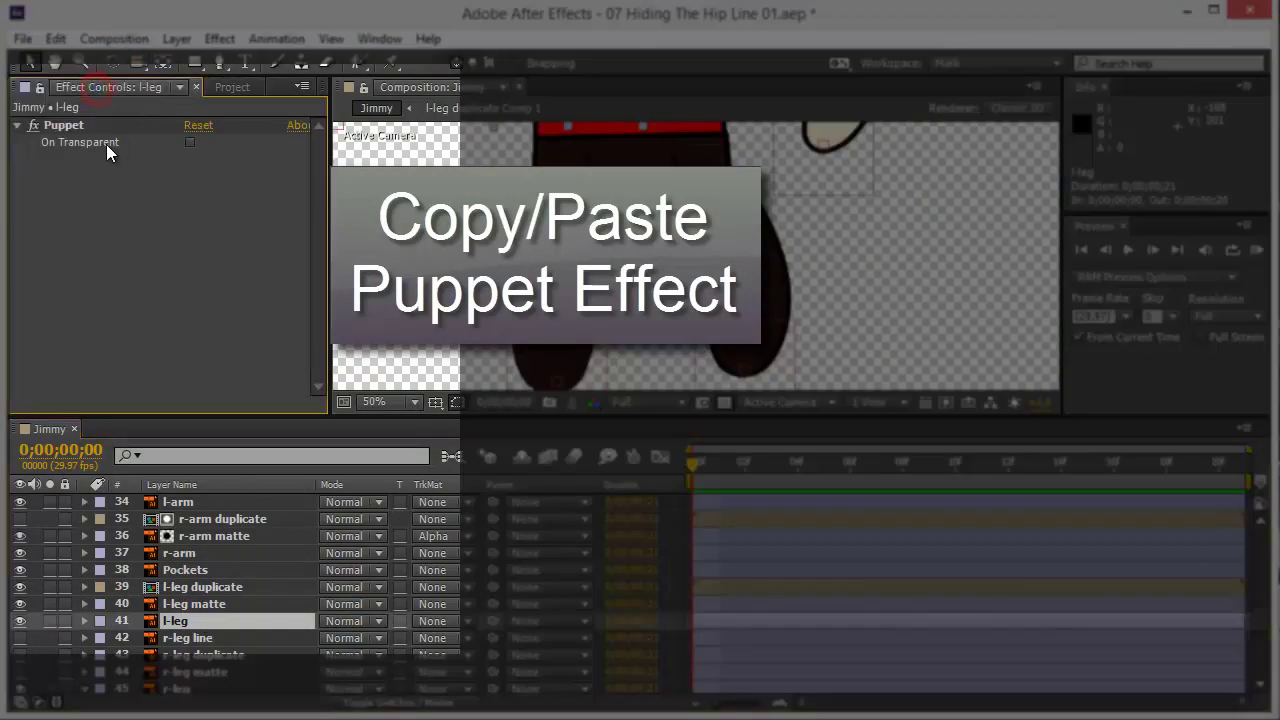
click(66, 126)
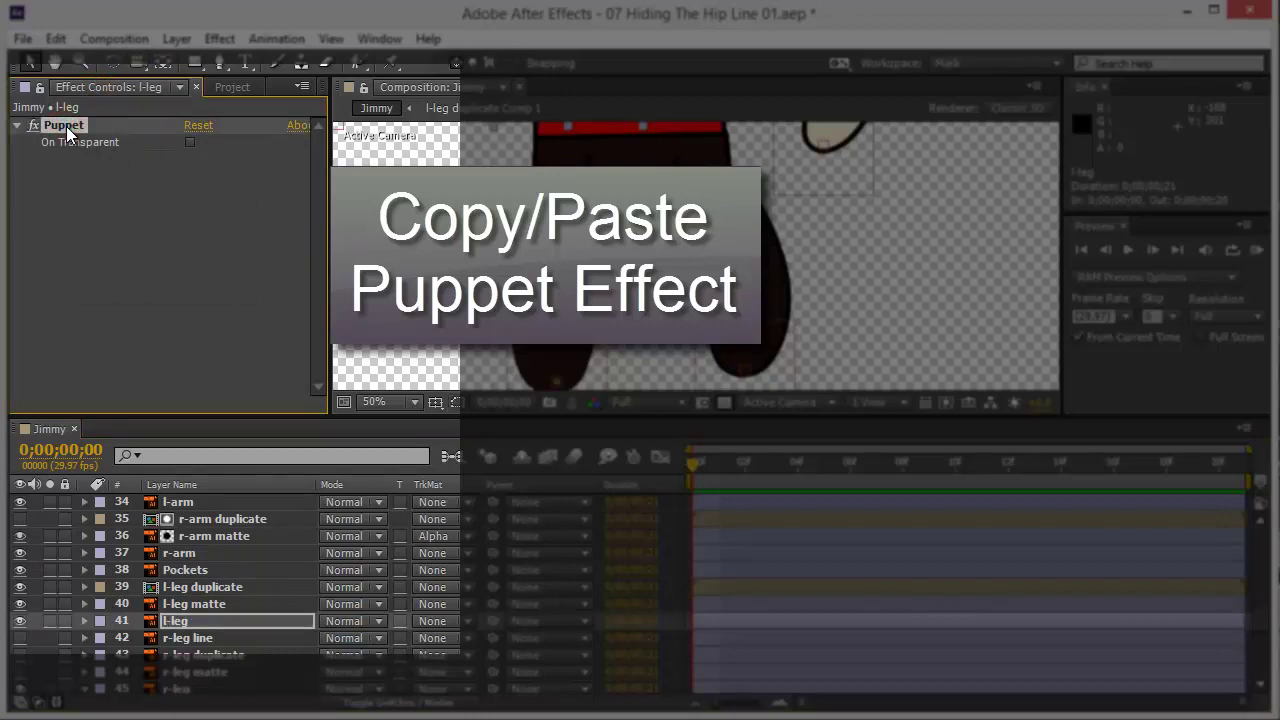
key(ctrl+c)
click(200, 585)
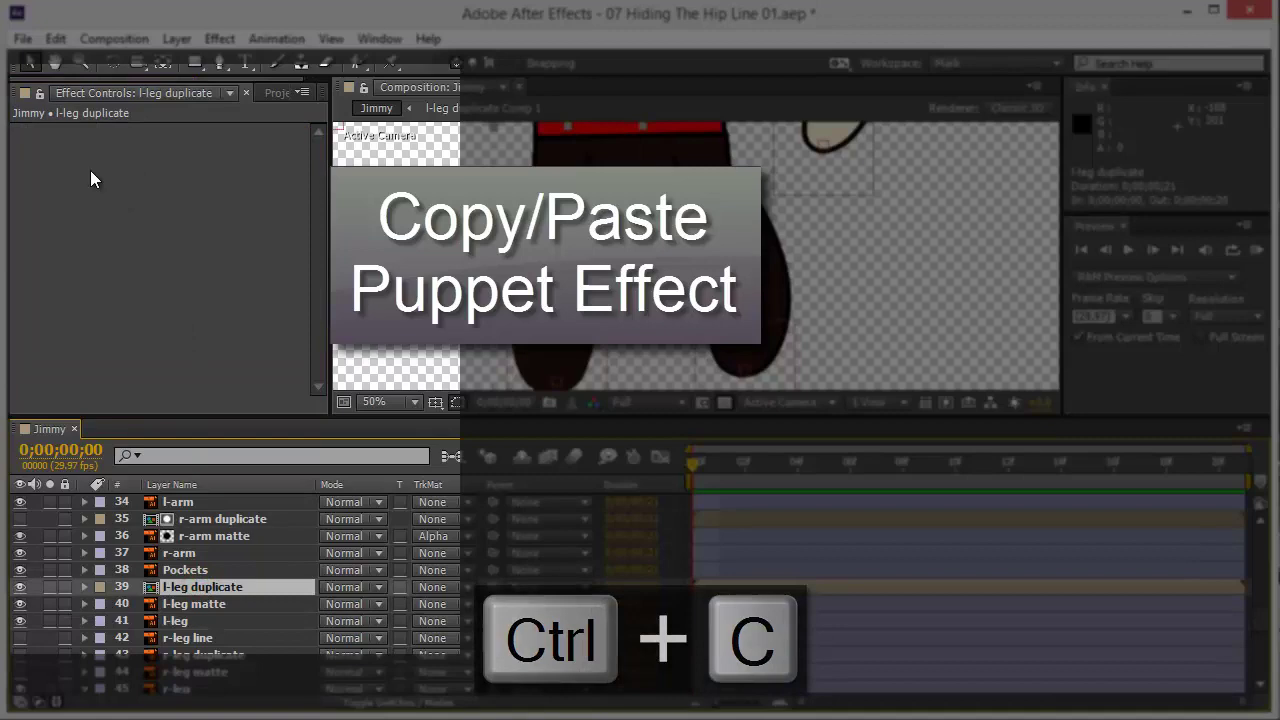
key(ctrl+v)
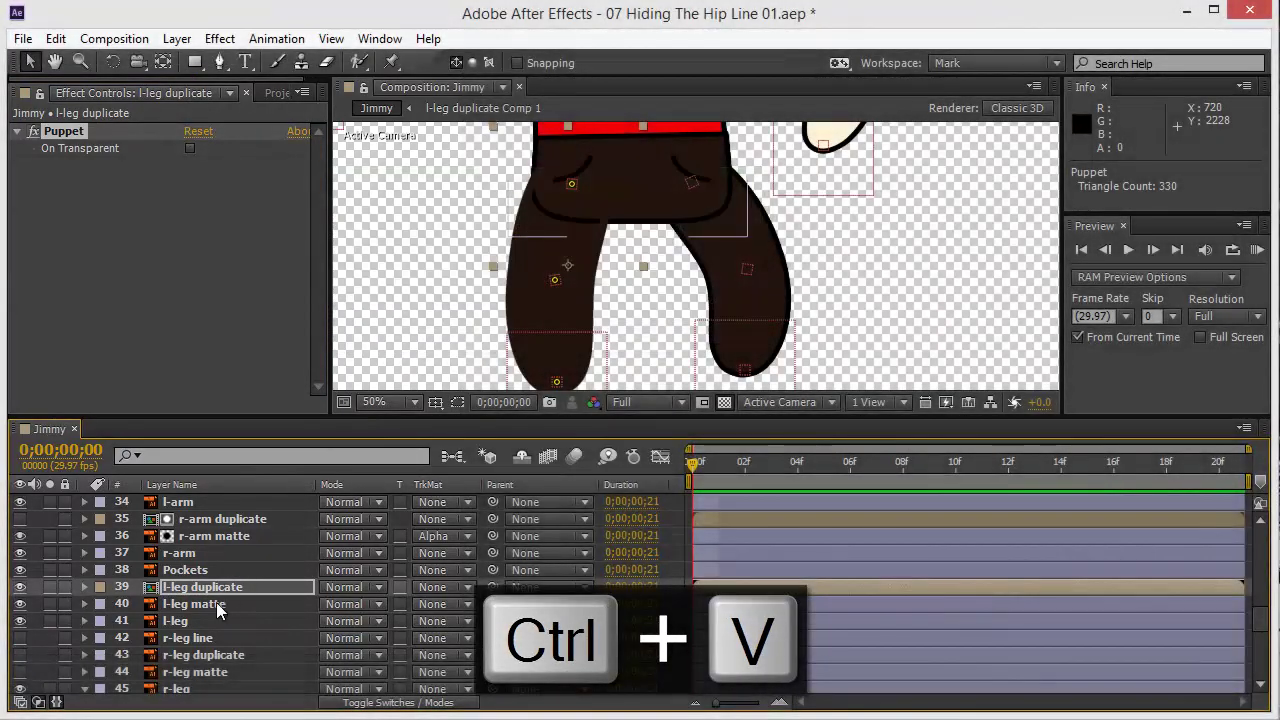
Set the l-leg matte layer's track matte to Alpha Matte "l-leg duplicate"
click(216, 602)
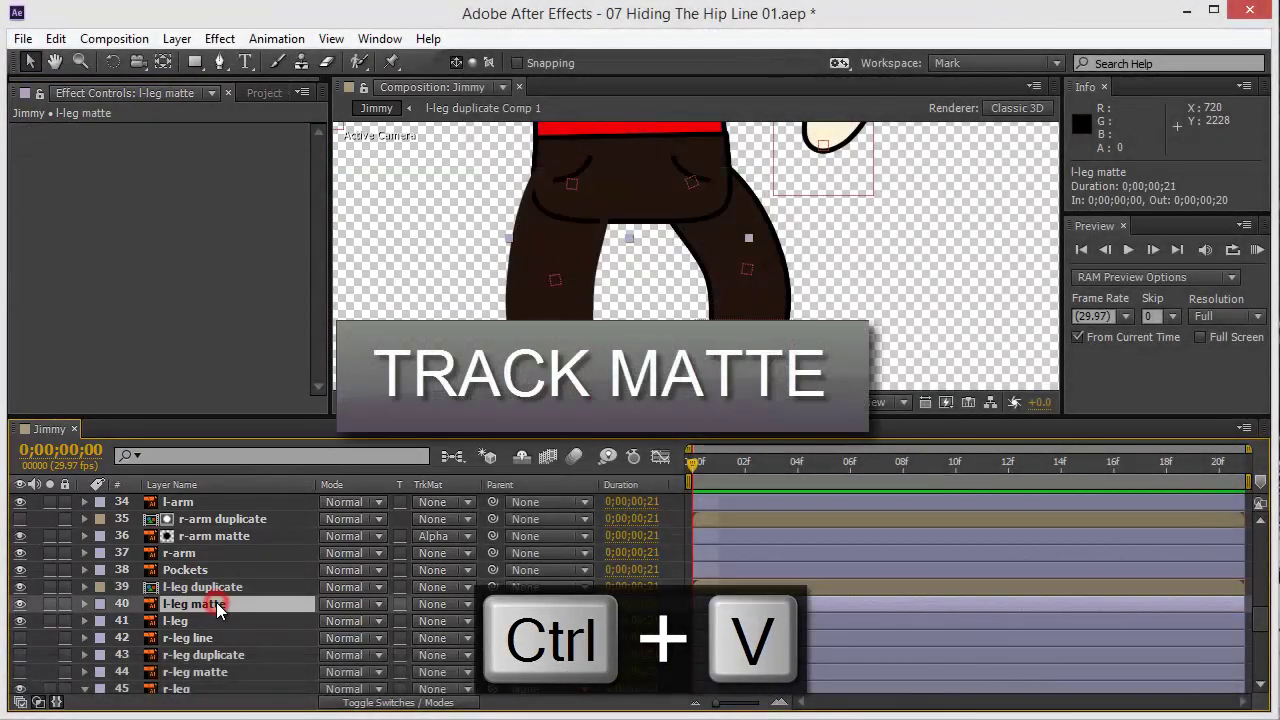
click(441, 605)
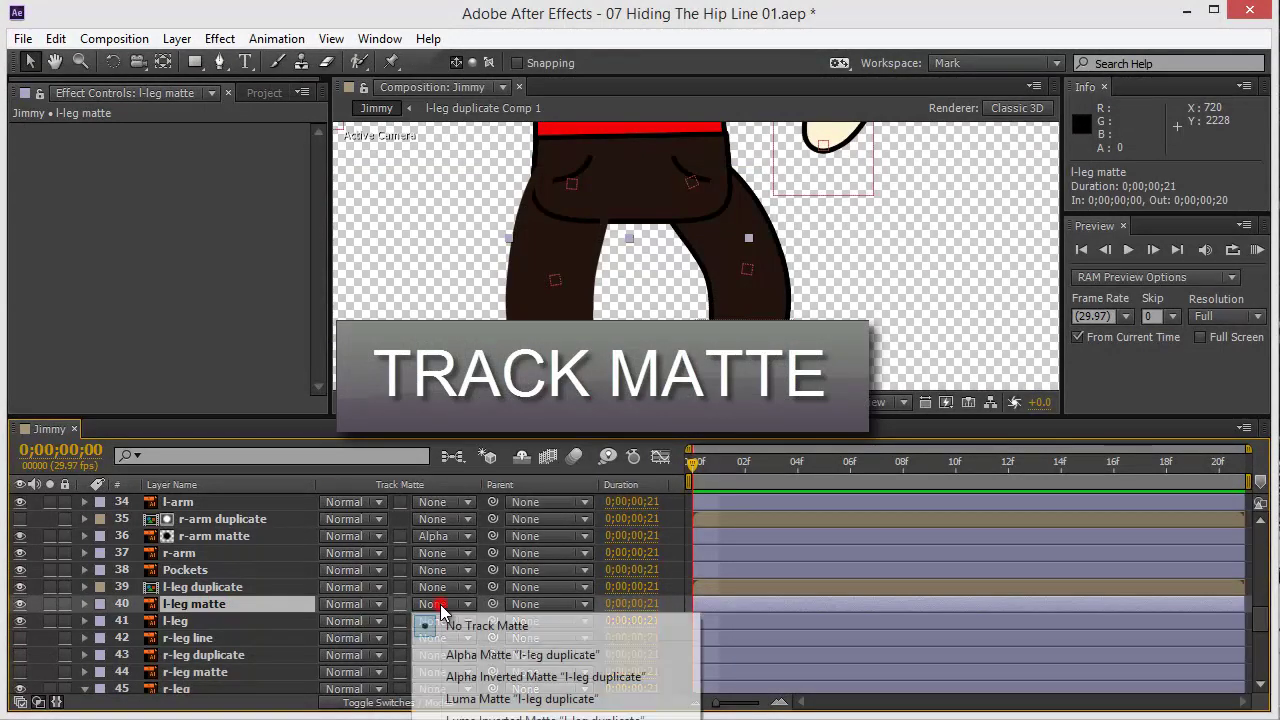
click(482, 658)
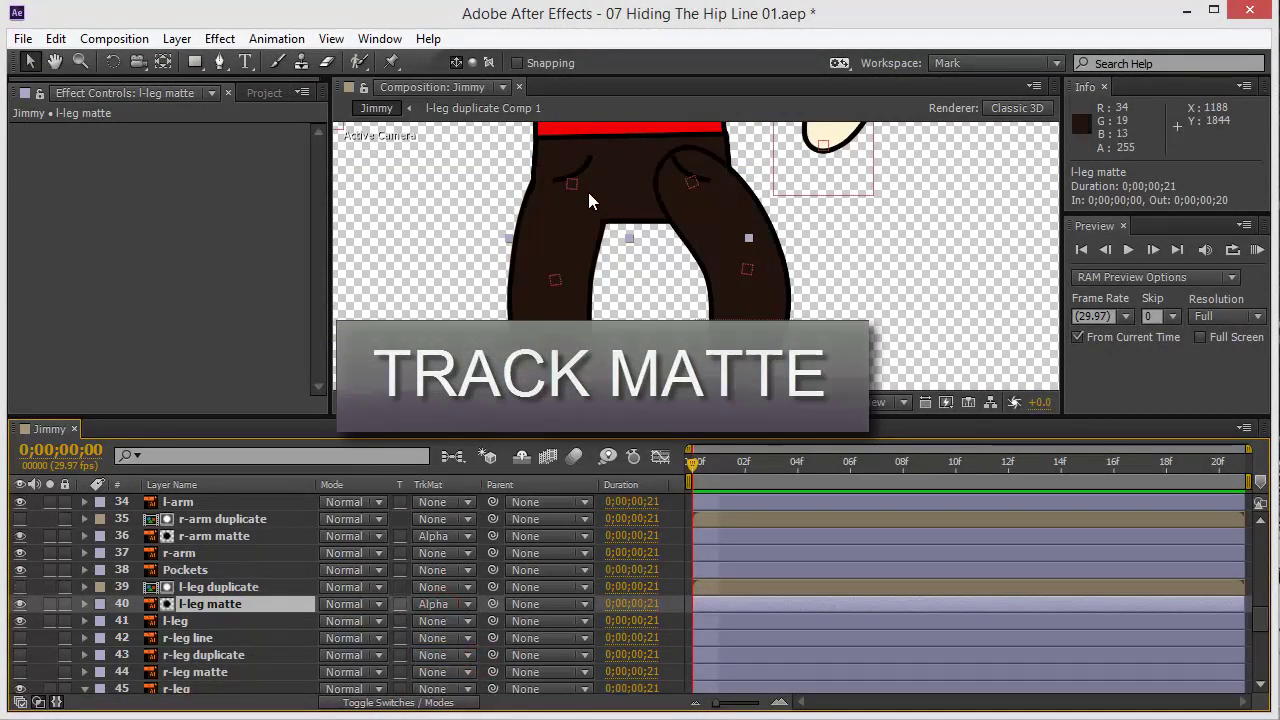
Inspect the character's hips, left leg and upper body up close in the maximized composition view
key(period)
drag(387, 184, 489, 299)
key(period)
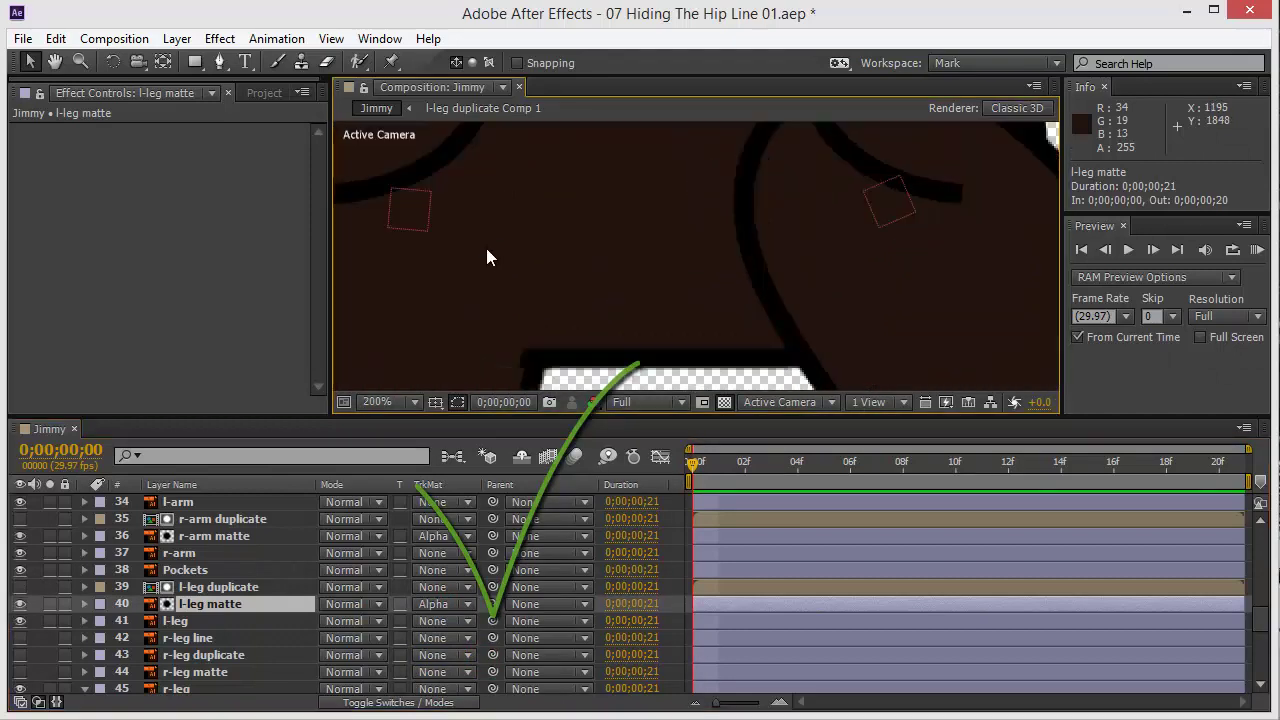
key(grave)
key(grave)
drag(437, 371, 644, 313)
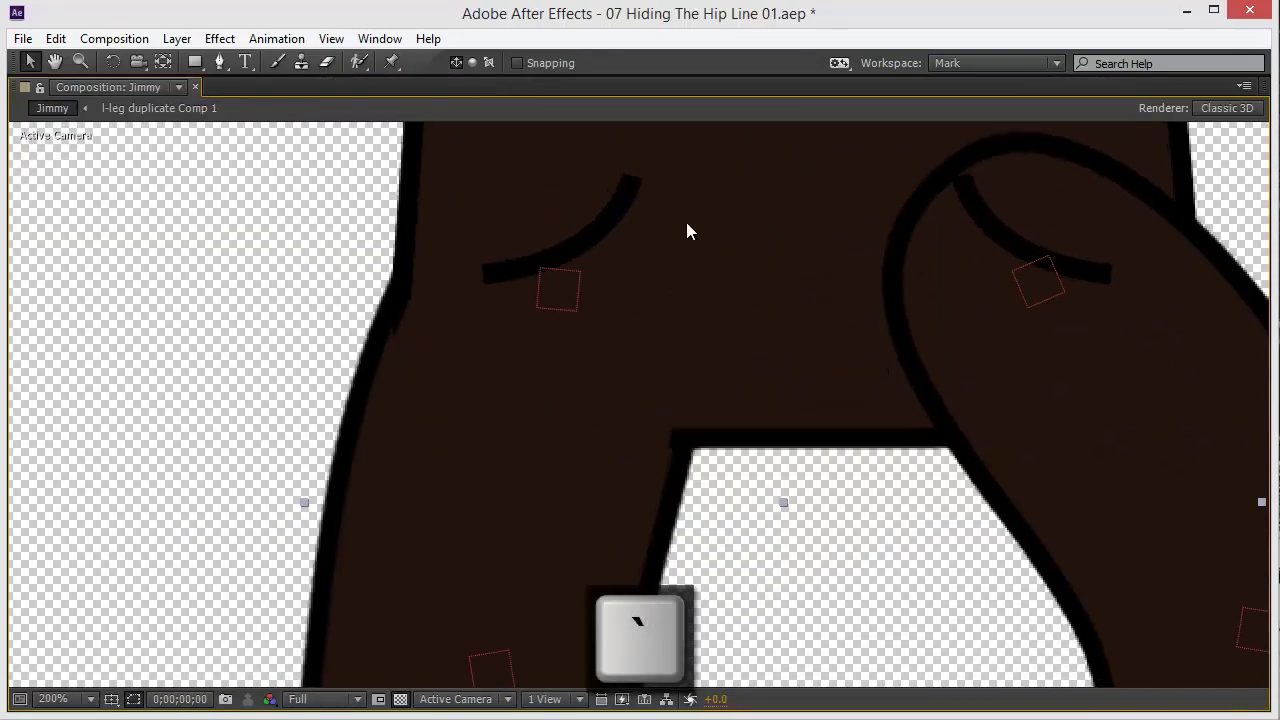
drag(678, 180, 530, 571)
drag(556, 345, 527, 617)
drag(542, 375, 500, 685)
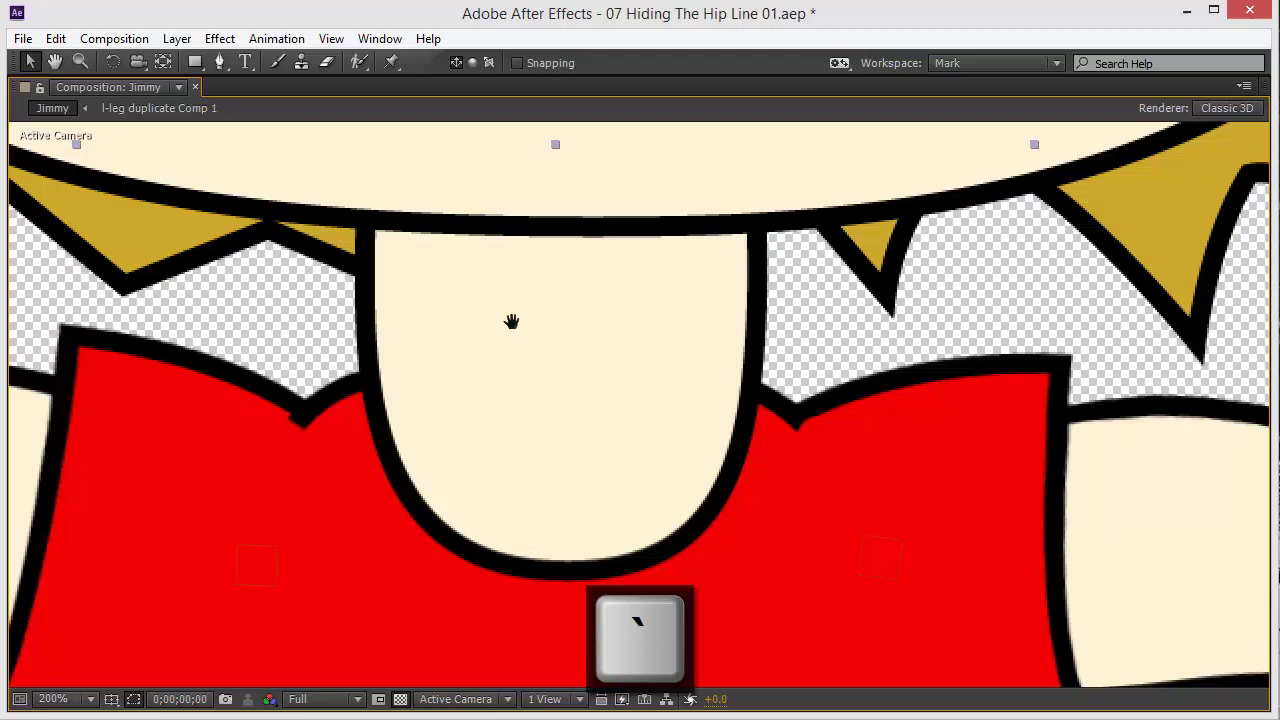
scroll(511, 321, up, 6)
scroll(481, 597, down, 4)
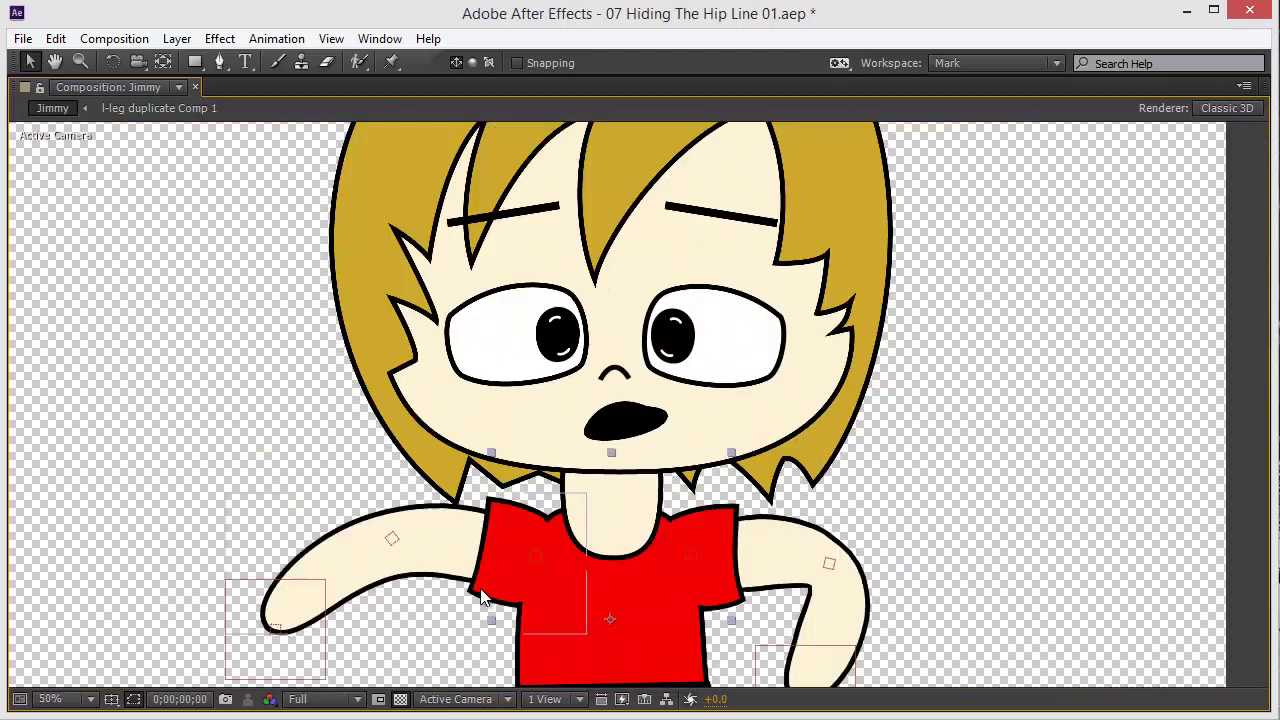
scroll(598, 584, down, 6)
scroll(664, 442, up, 2)
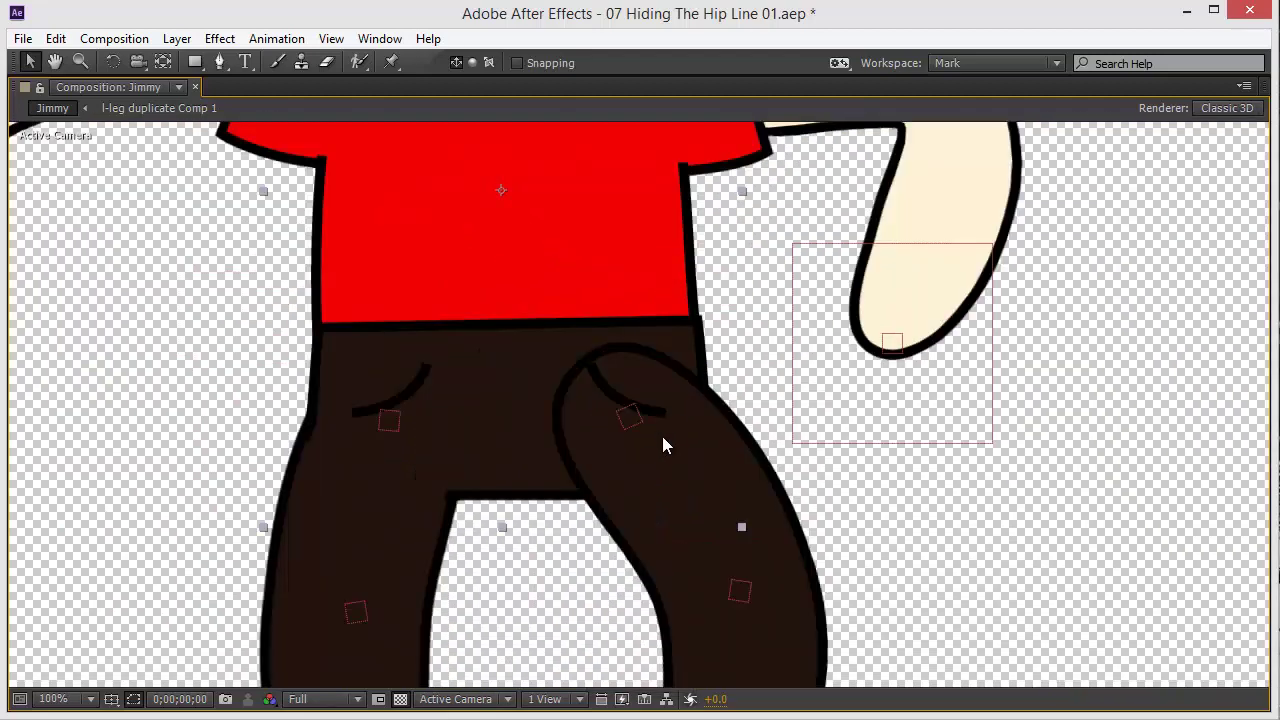
drag(645, 404, 645, 491)
scroll(649, 368, up, 1)
scroll(613, 444, down, 1)
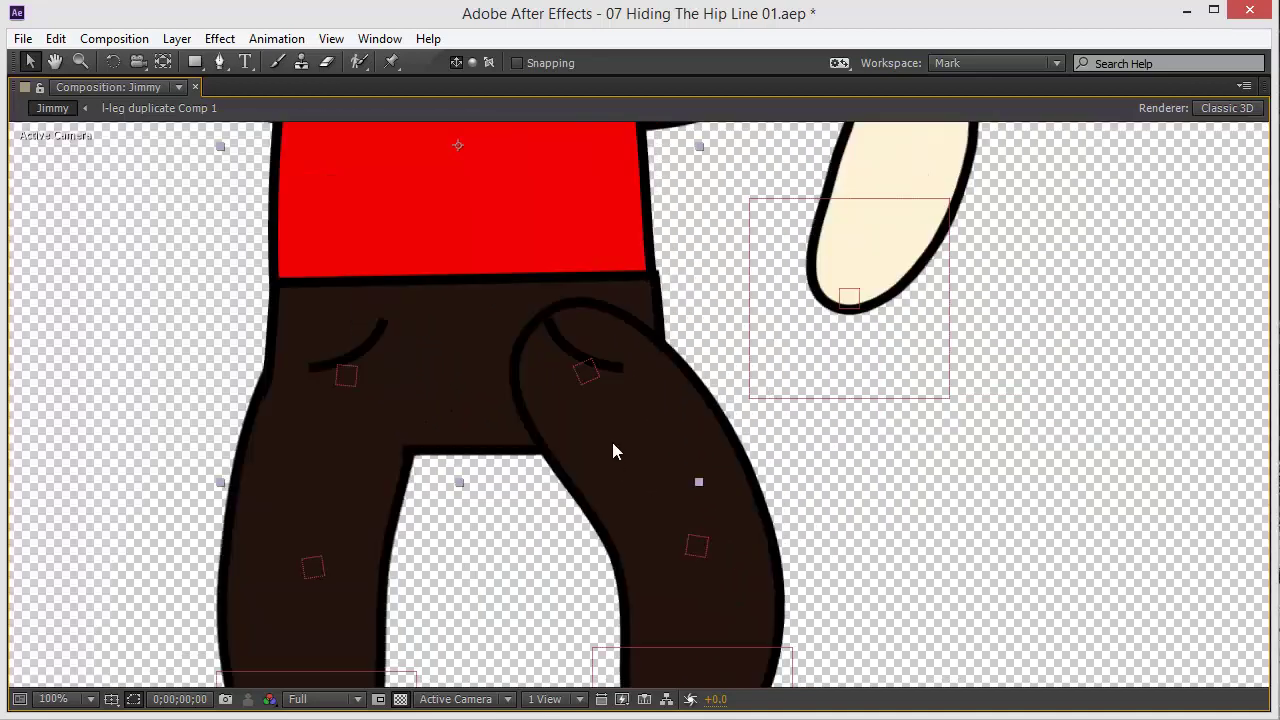
key(grave)
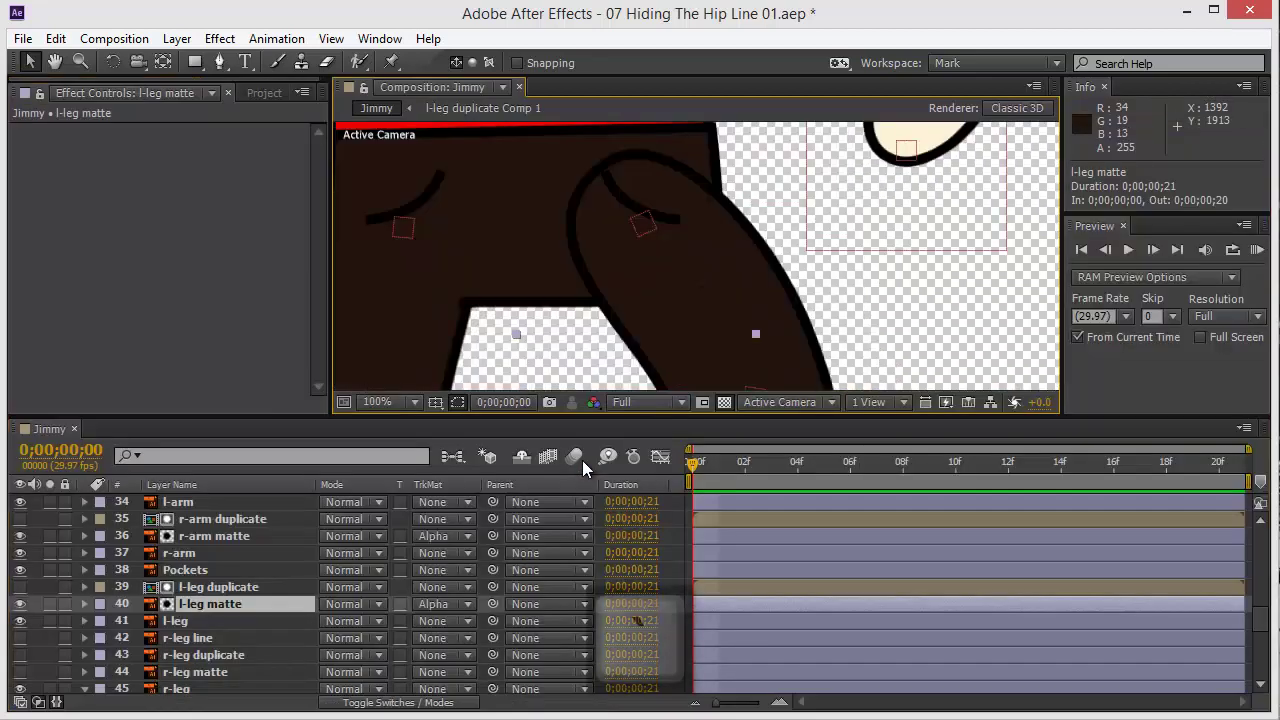
Collapse the r-leg layer's properties and make the r-leg line, r-leg duplicate and r-leg matte layers visible
click(201, 621)
scroll(208, 627, down, 1)
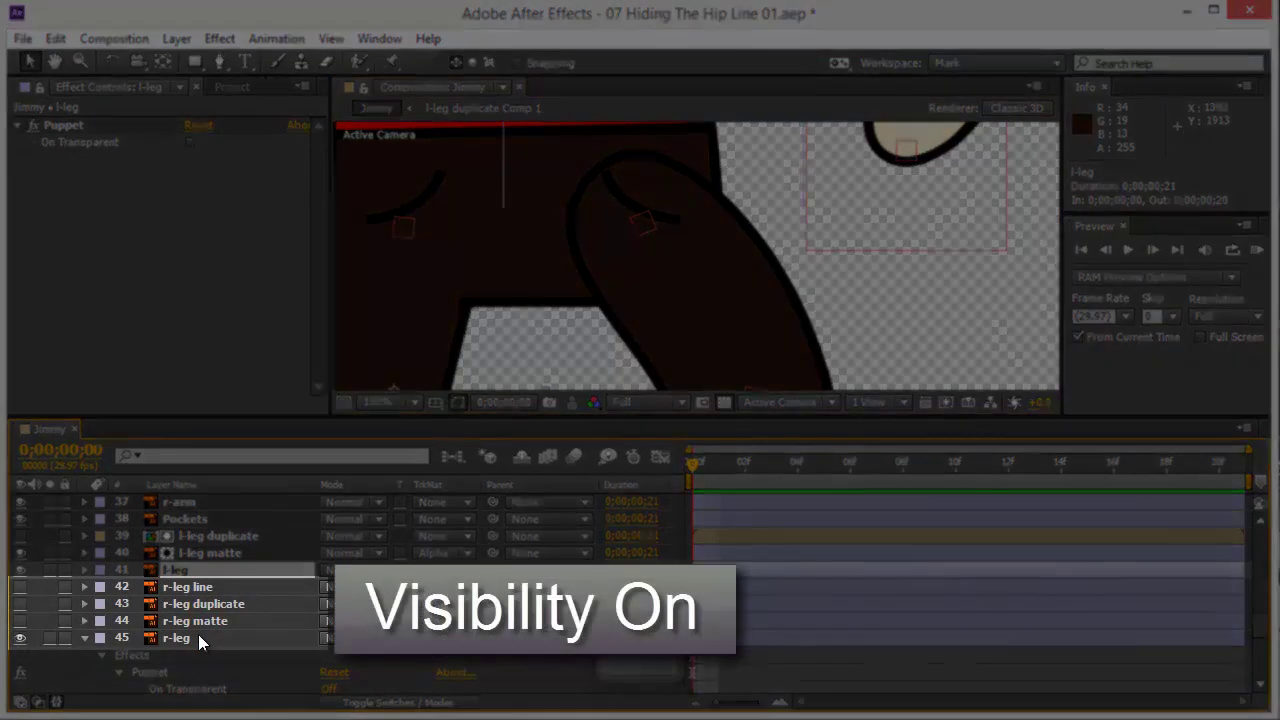
click(198, 637)
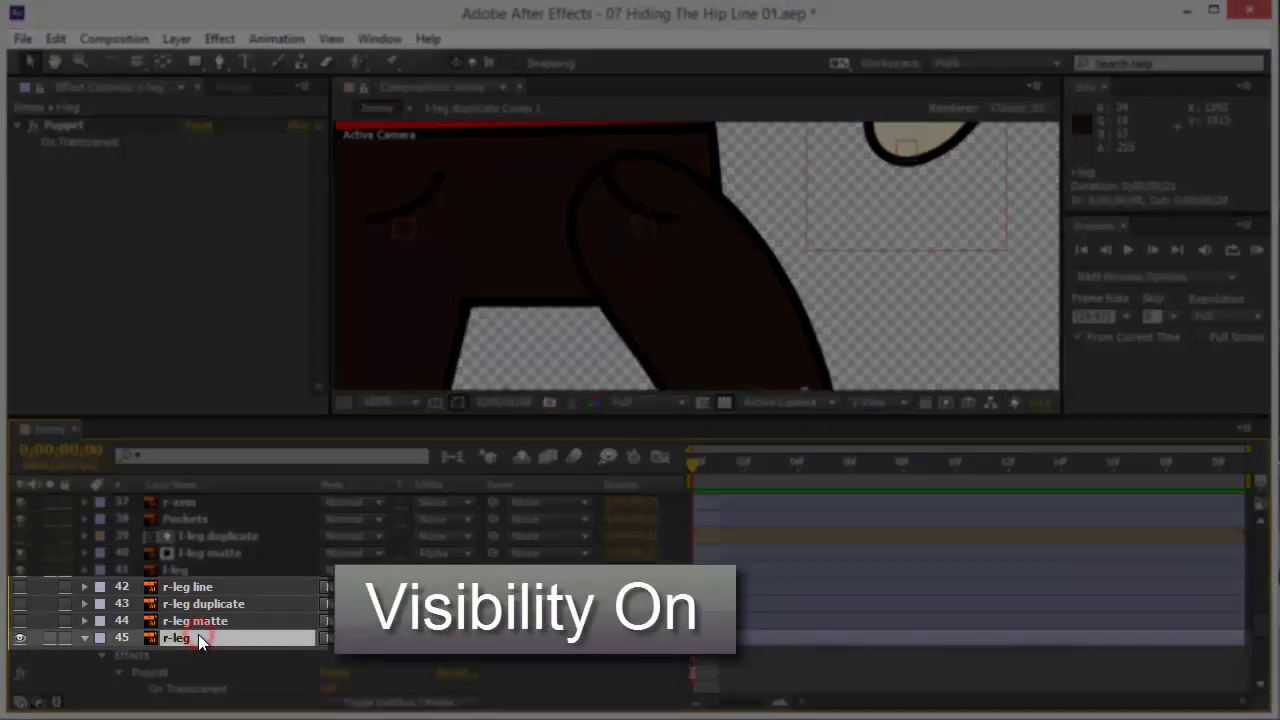
click(86, 637)
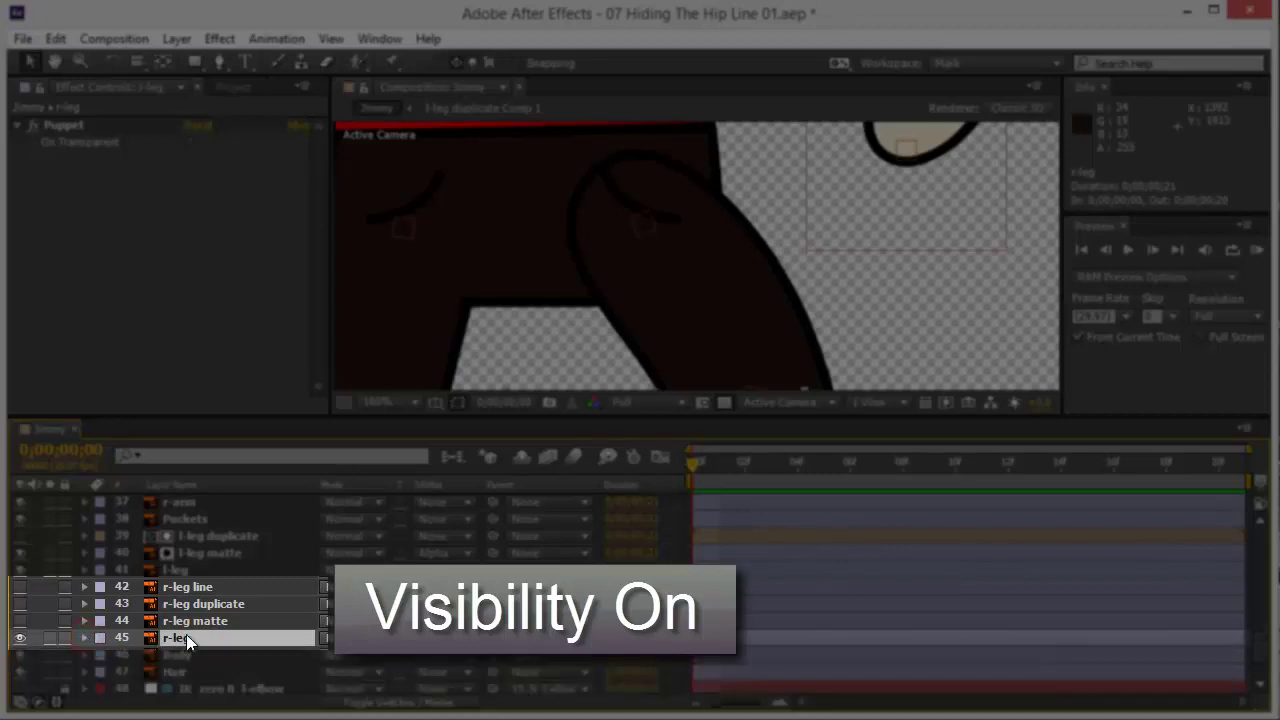
click(198, 603)
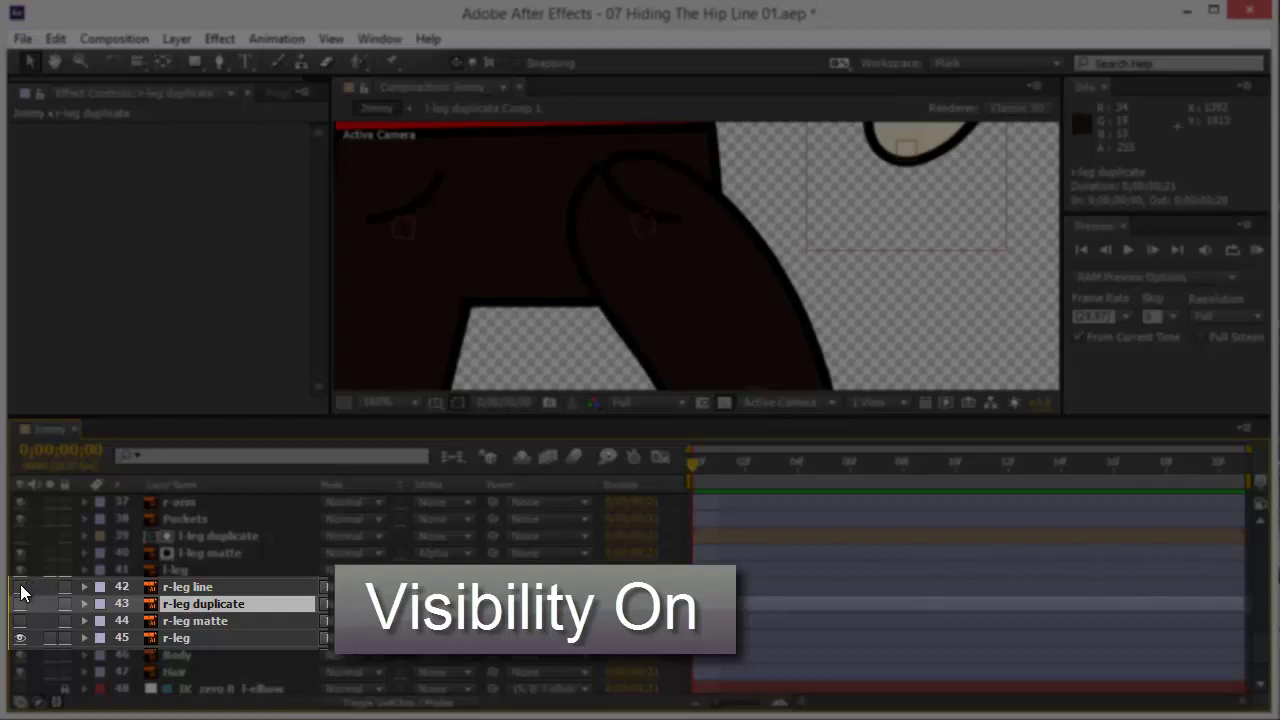
click(193, 622)
shift+click(184, 587)
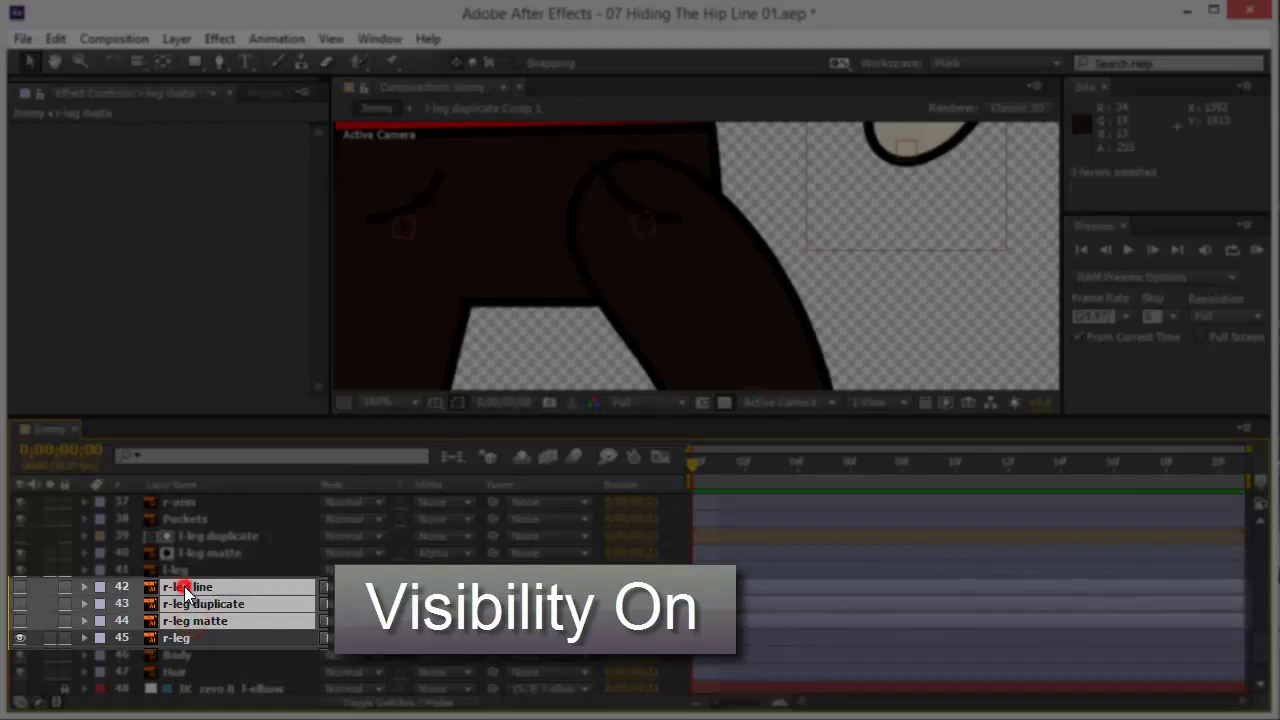
click(18, 586)
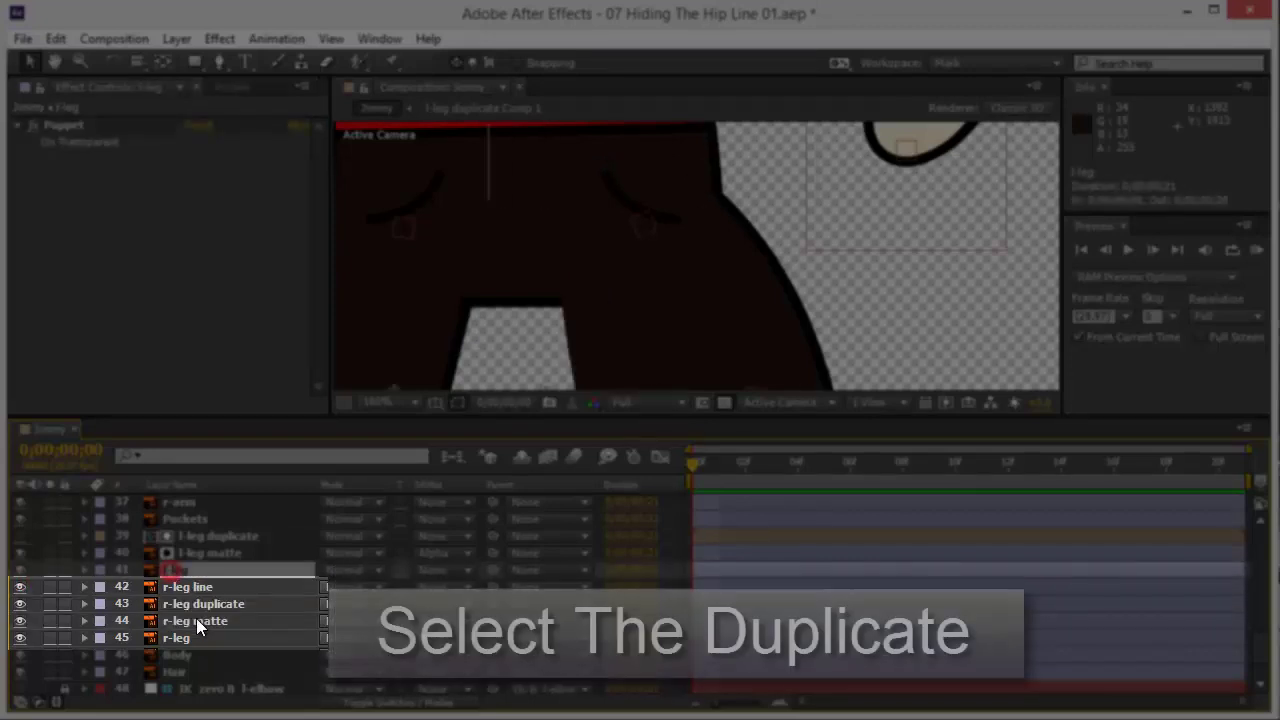
Pre-compose the r-leg duplicate layer as "r-leg duplicate Comp 1", leaving all attributes in Jimmy
click(202, 605)
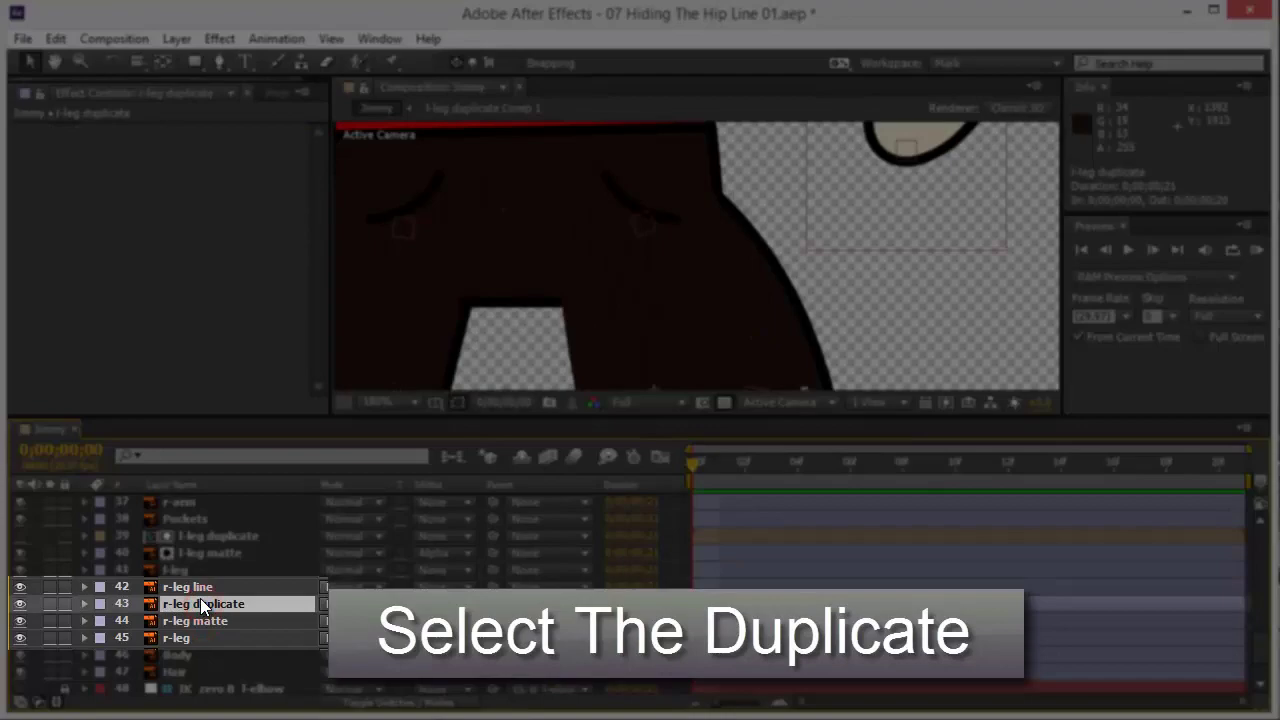
key(ctrl+shift+c)
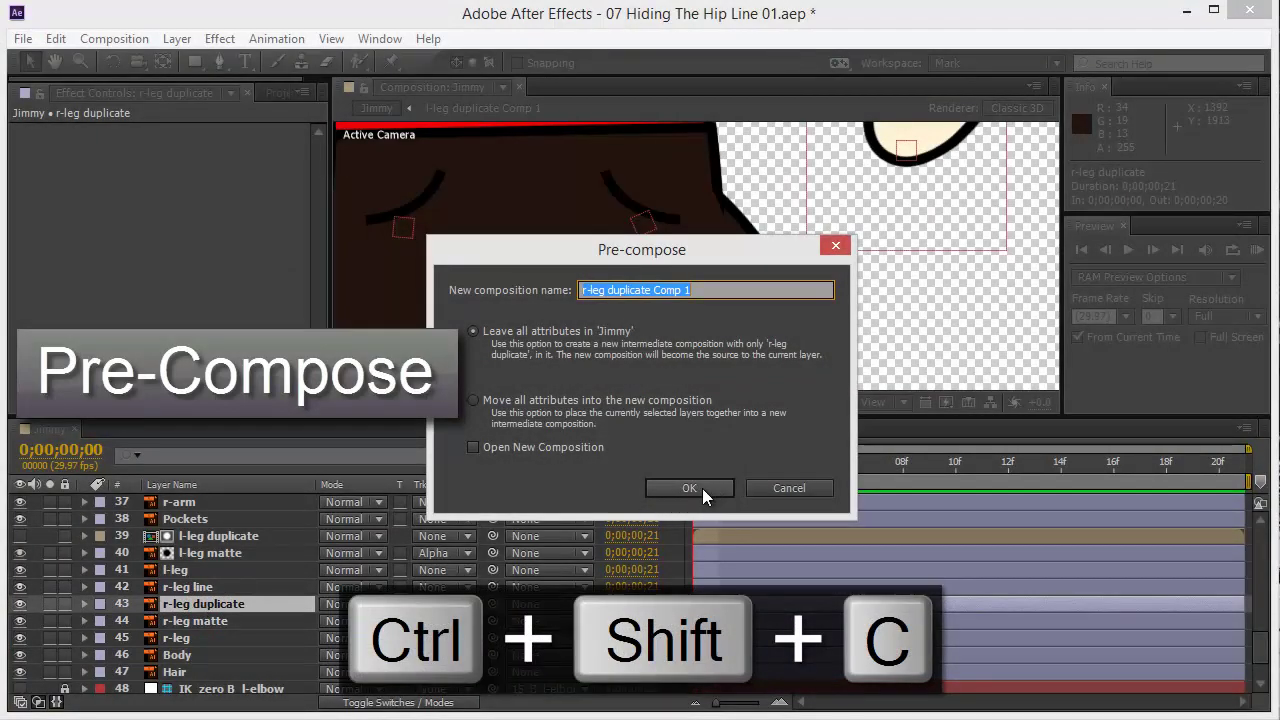
click(689, 488)
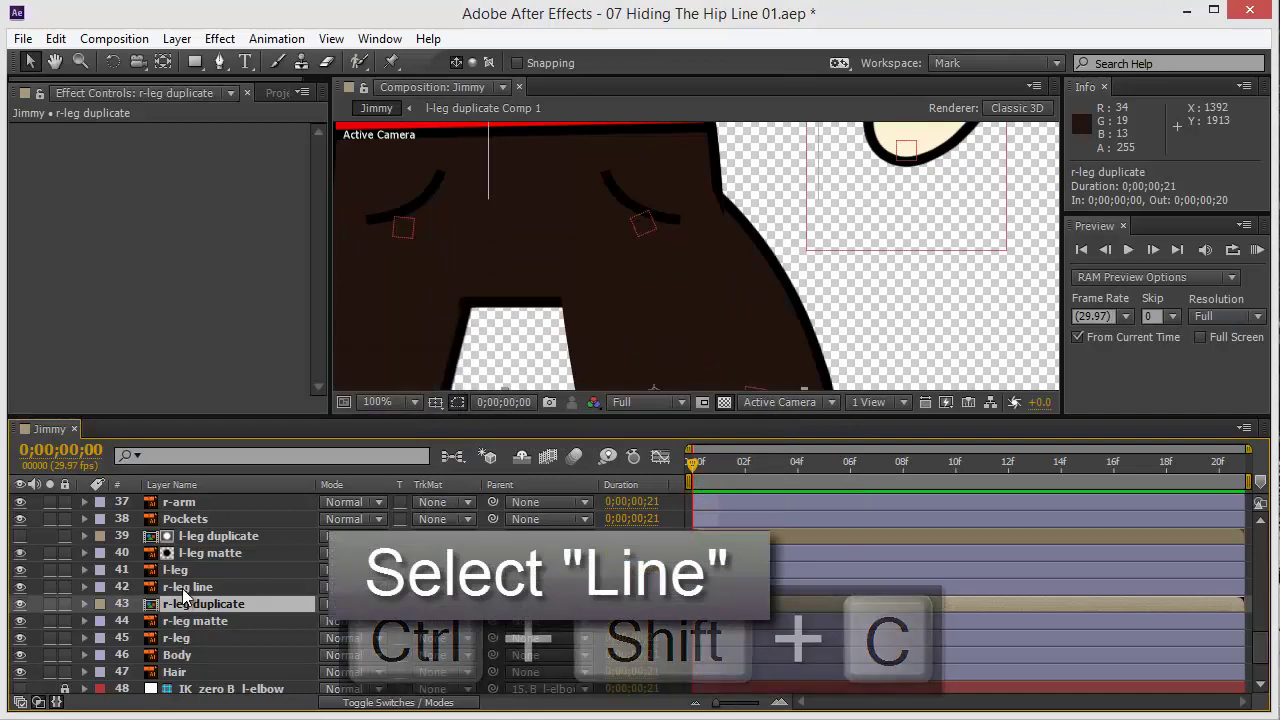
Cut the r-leg line layer from Jimmy and paste it inside the r-leg duplicate pre-composition
click(183, 588)
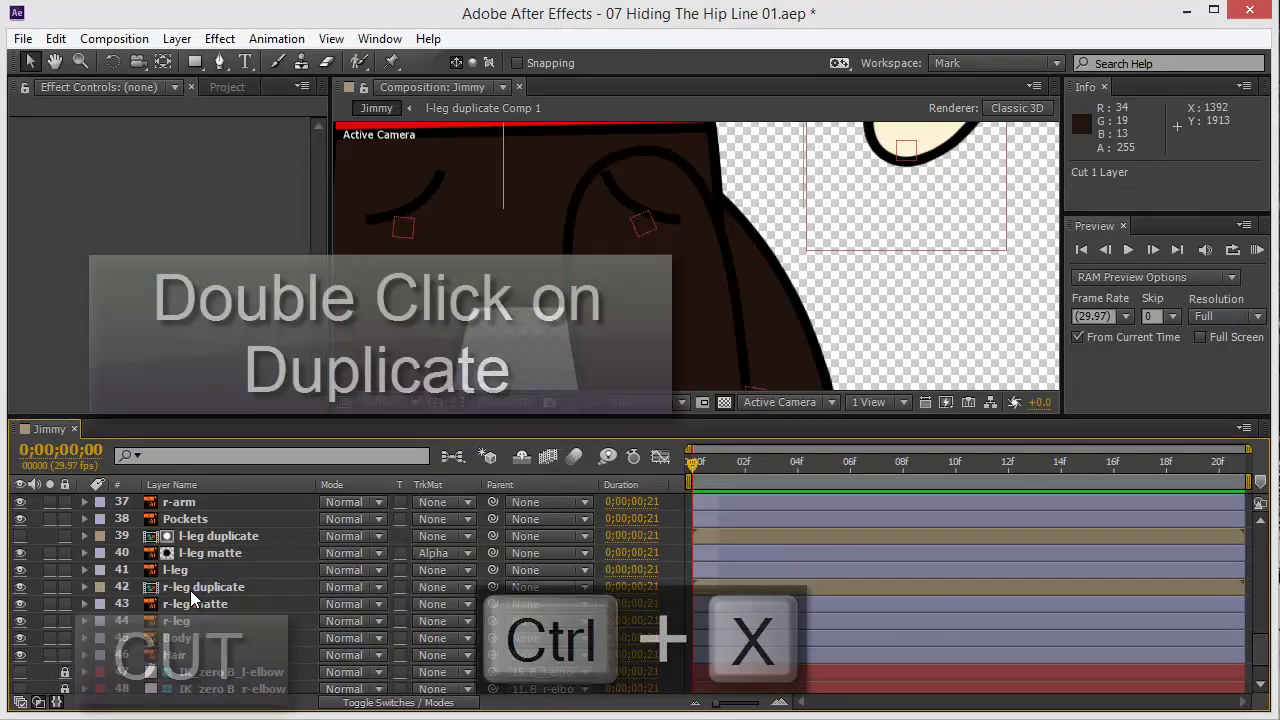
double_click(190, 588)
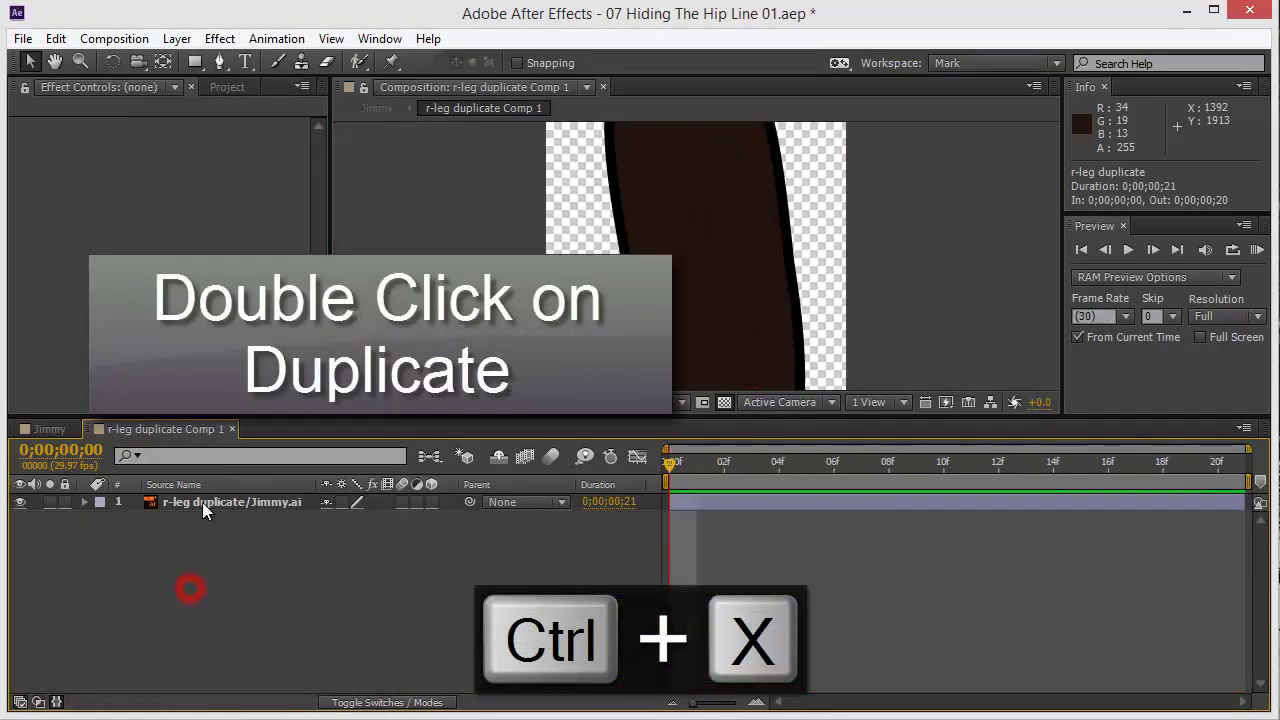
key(ctrl+v)
click(226, 571)
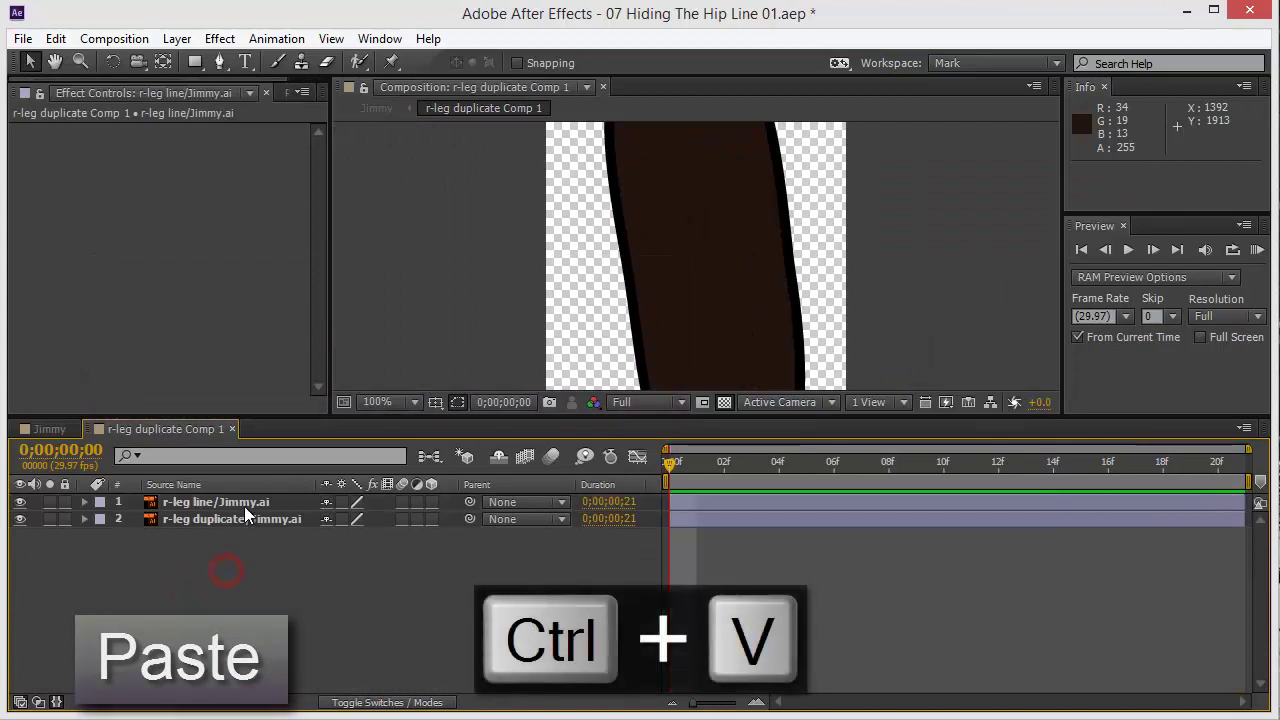
Move the pasted r-leg line layer roughly over the leg artwork, to a position of about 183, 291
scroll(726, 255, down, 3)
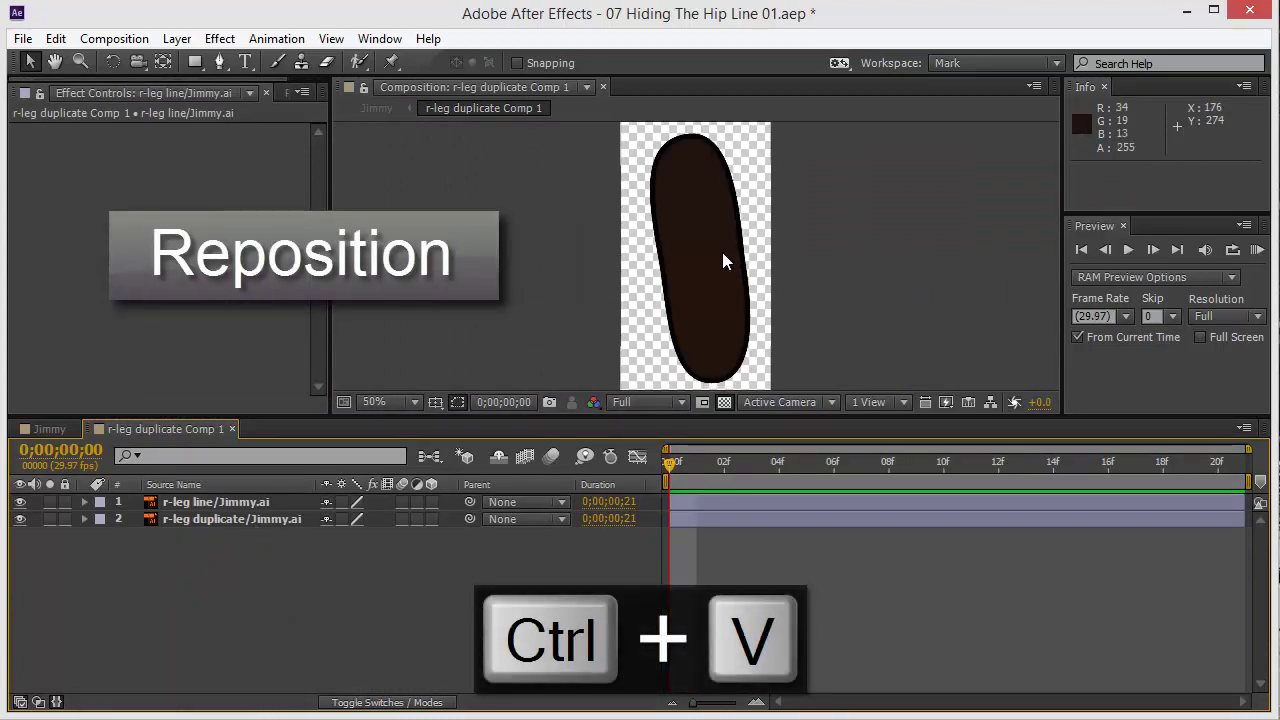
drag(715, 336, 654, 127)
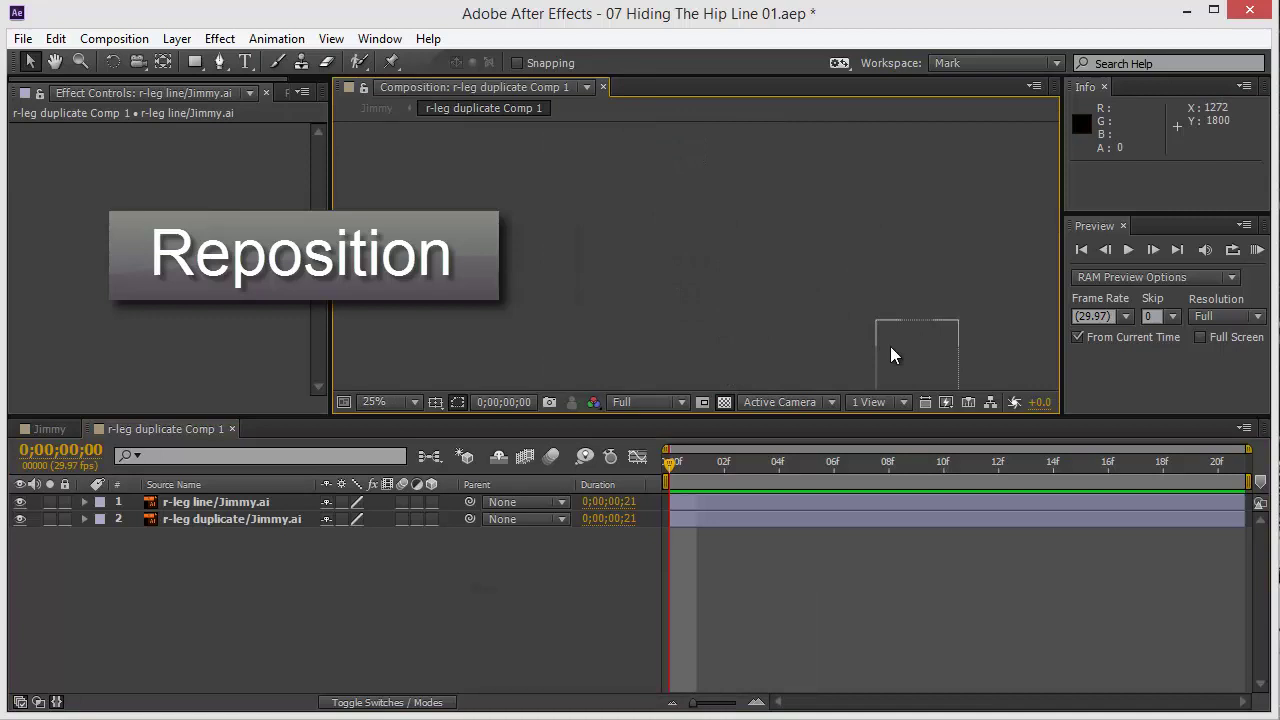
drag(893, 355, 519, 336)
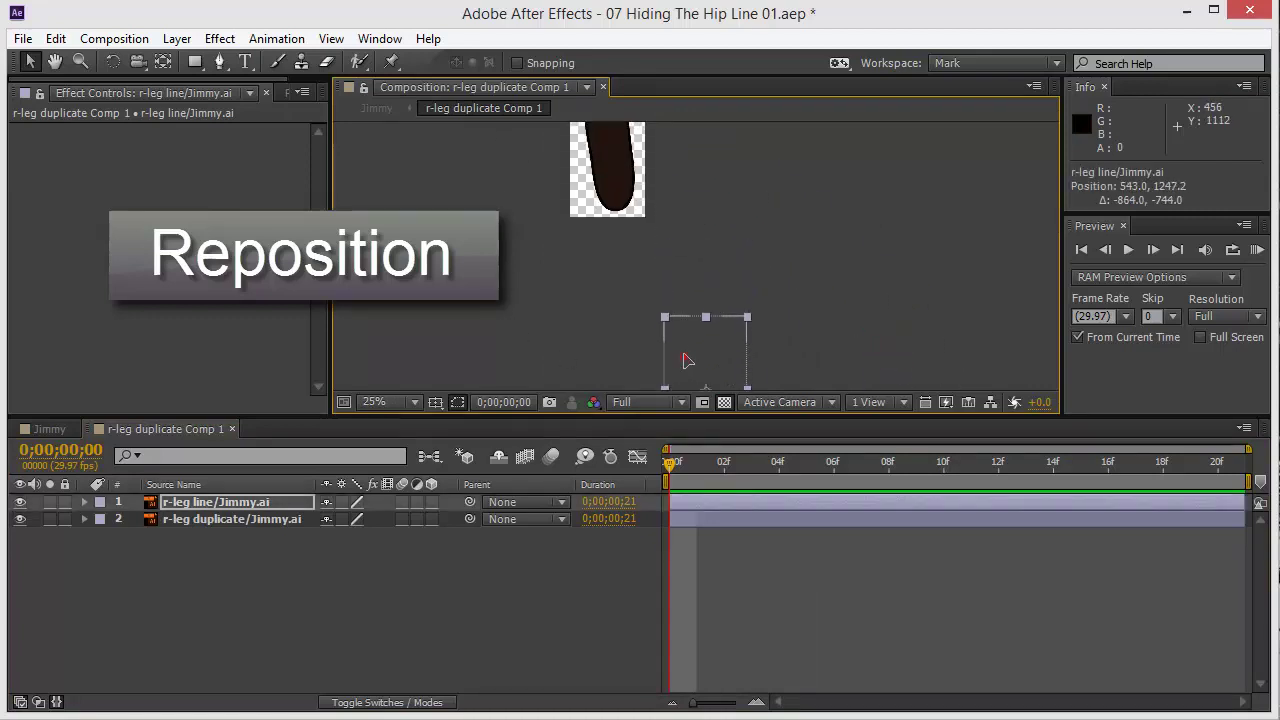
drag(687, 360, 621, 252)
scroll(621, 253, up, 2)
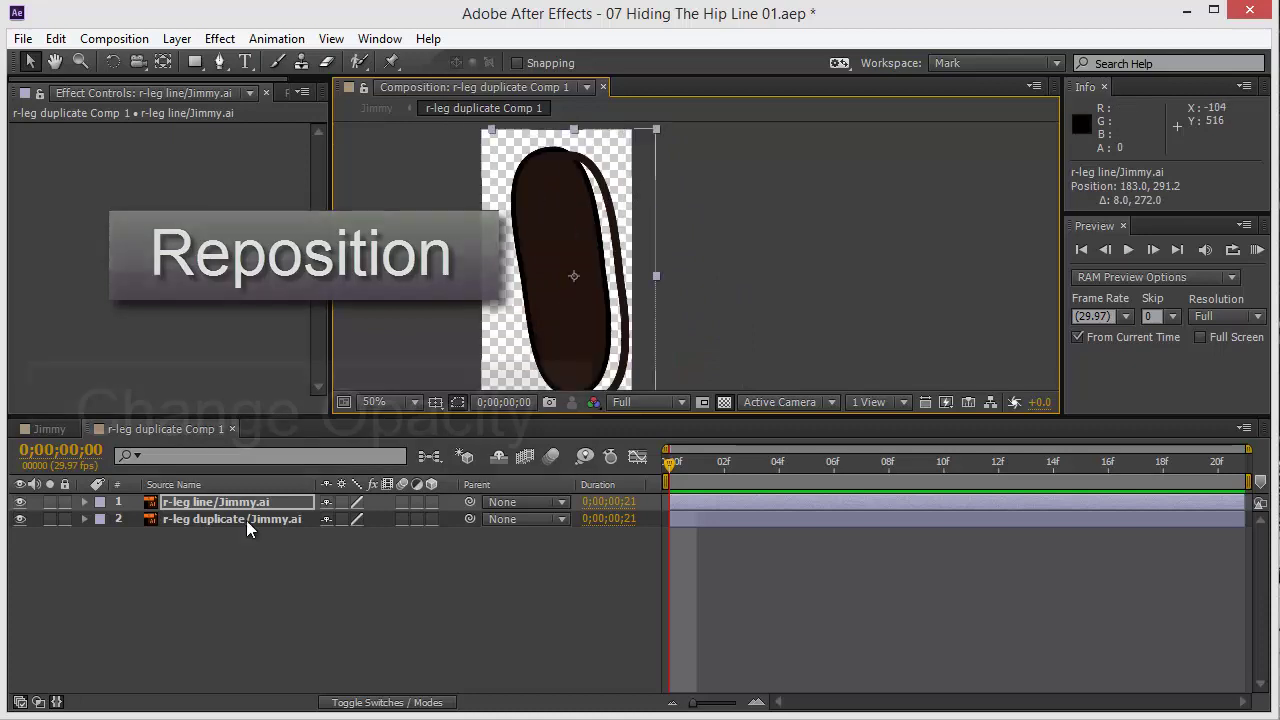
Lower the opacity of both the r-leg line and r-leg duplicate layers to 52%
shift+click(247, 522)
key(t)
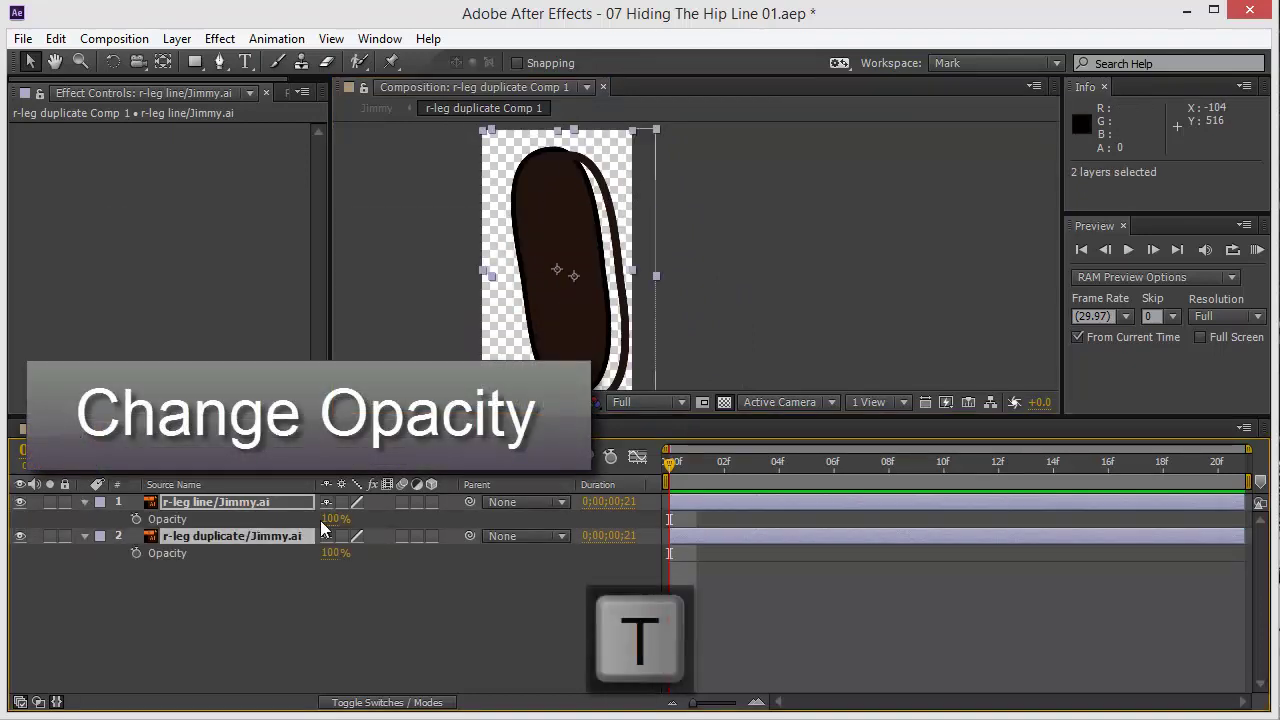
drag(331, 519, 289, 521)
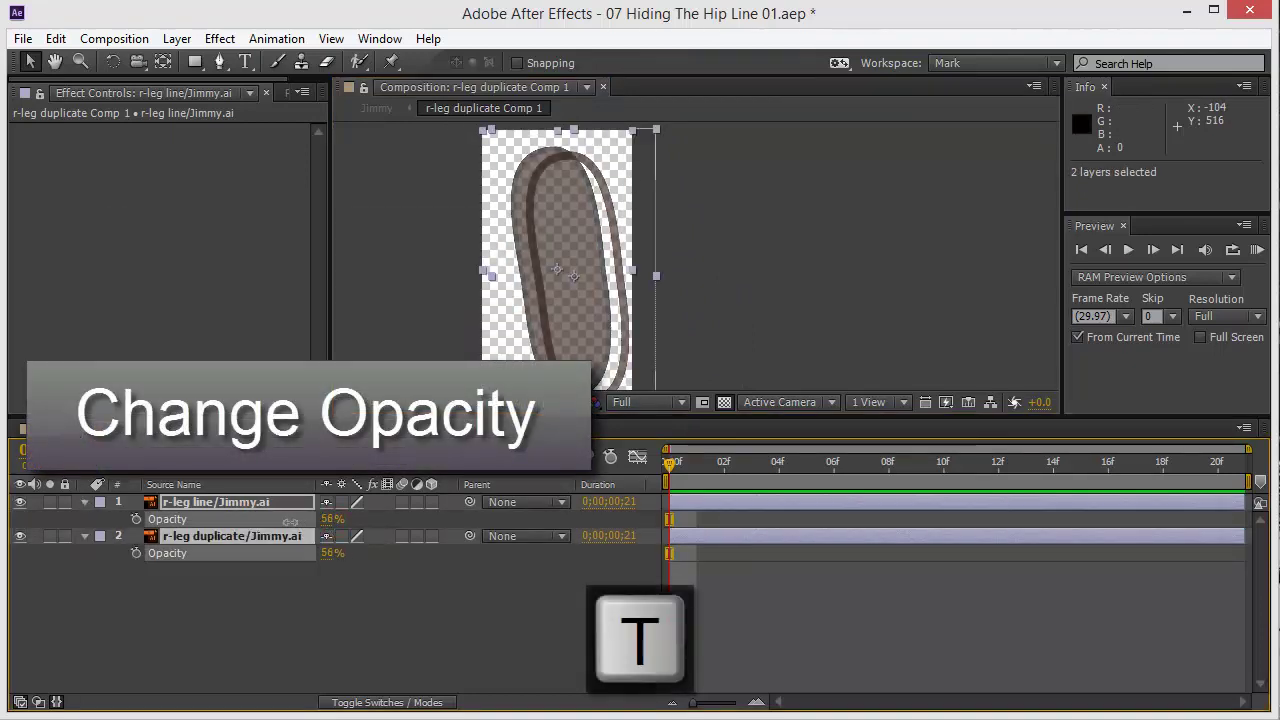
Move the r-leg line layer closer over the r-leg duplicate artwork, to a position of about 147, 271
click(731, 226)
drag(617, 230, 596, 212)
scroll(594, 212, up, 2)
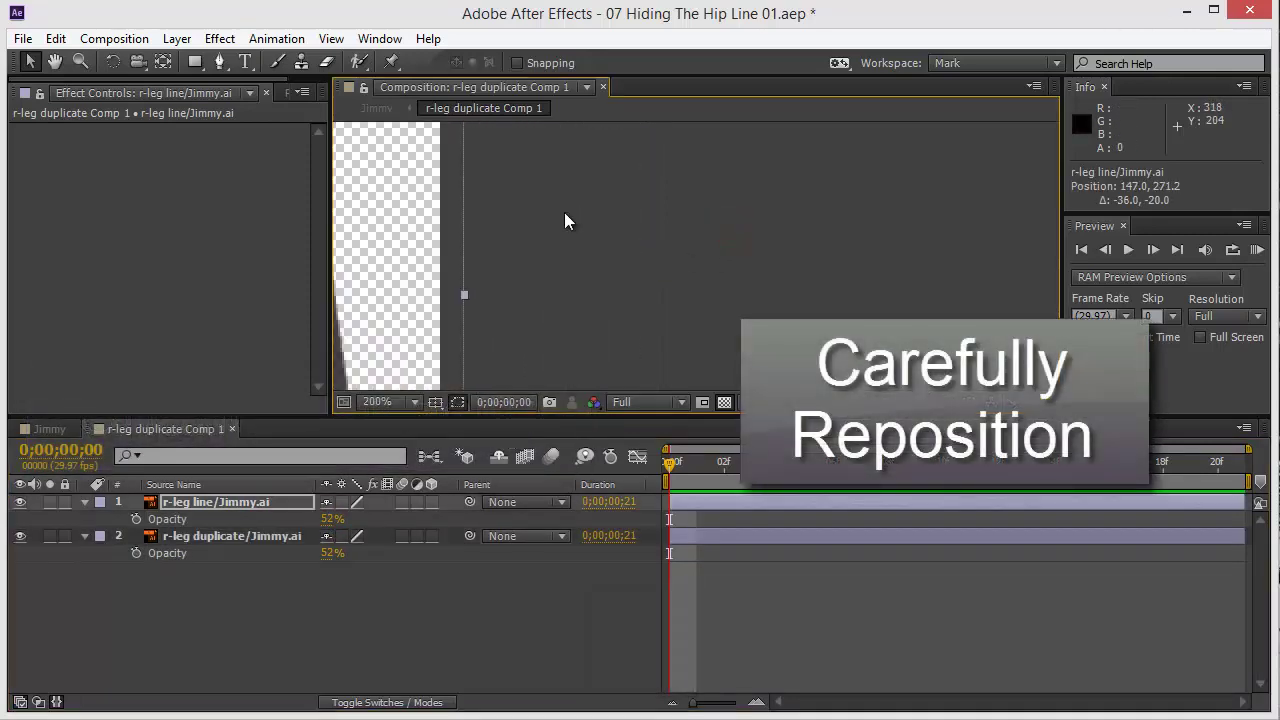
drag(408, 231, 666, 294)
key(grave)
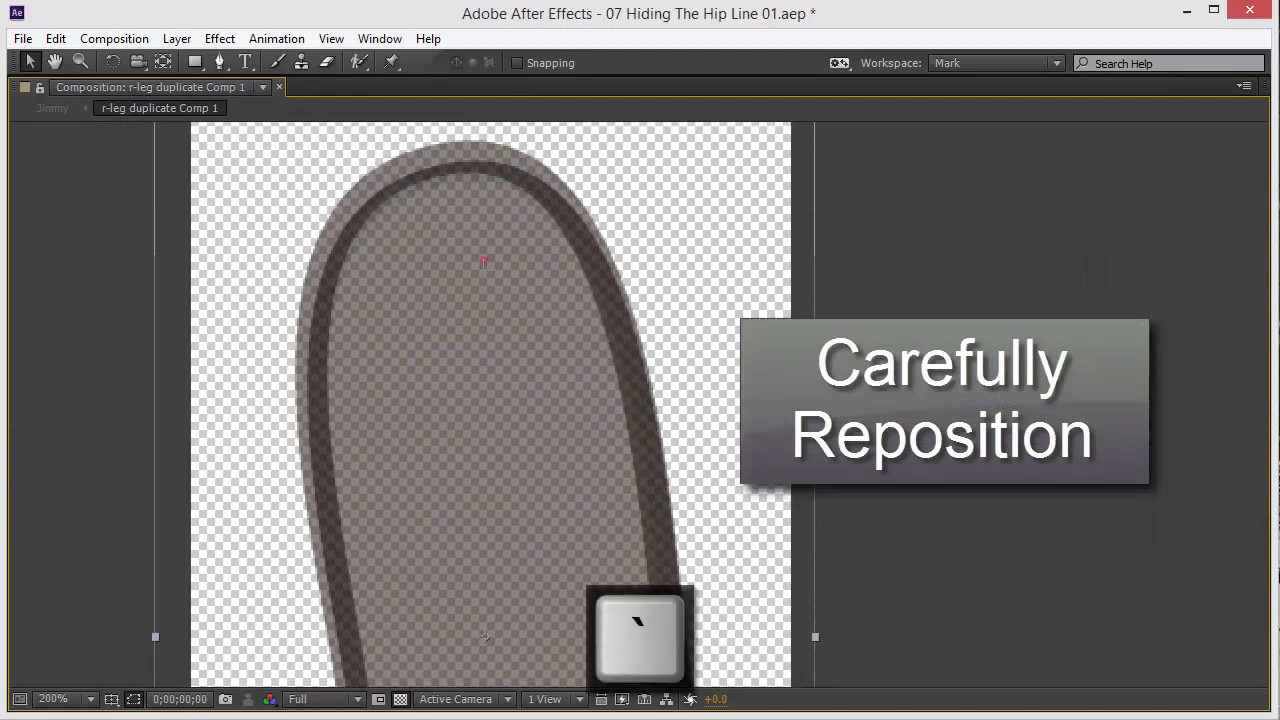
Fine-tune the r-leg line layer's position until its outline matches the edge of the r-leg duplicate from end to end
drag(484, 262, 488, 273)
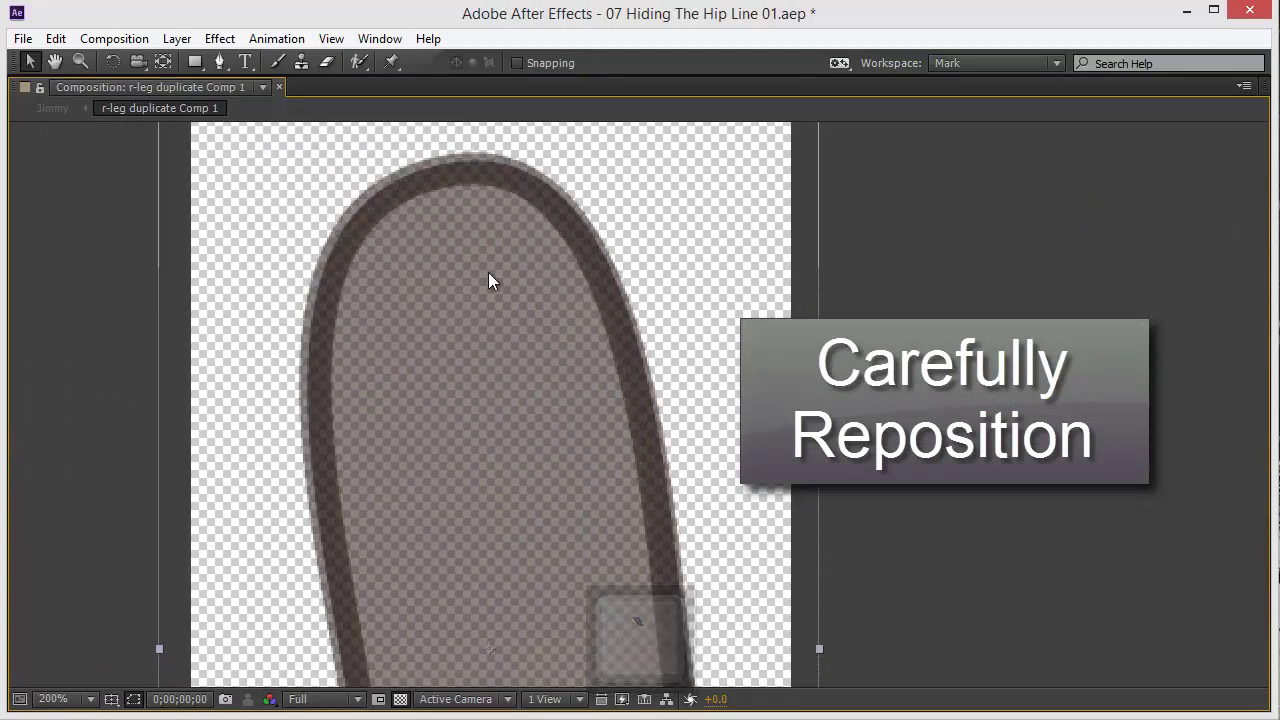
key(Down)
key(Right)
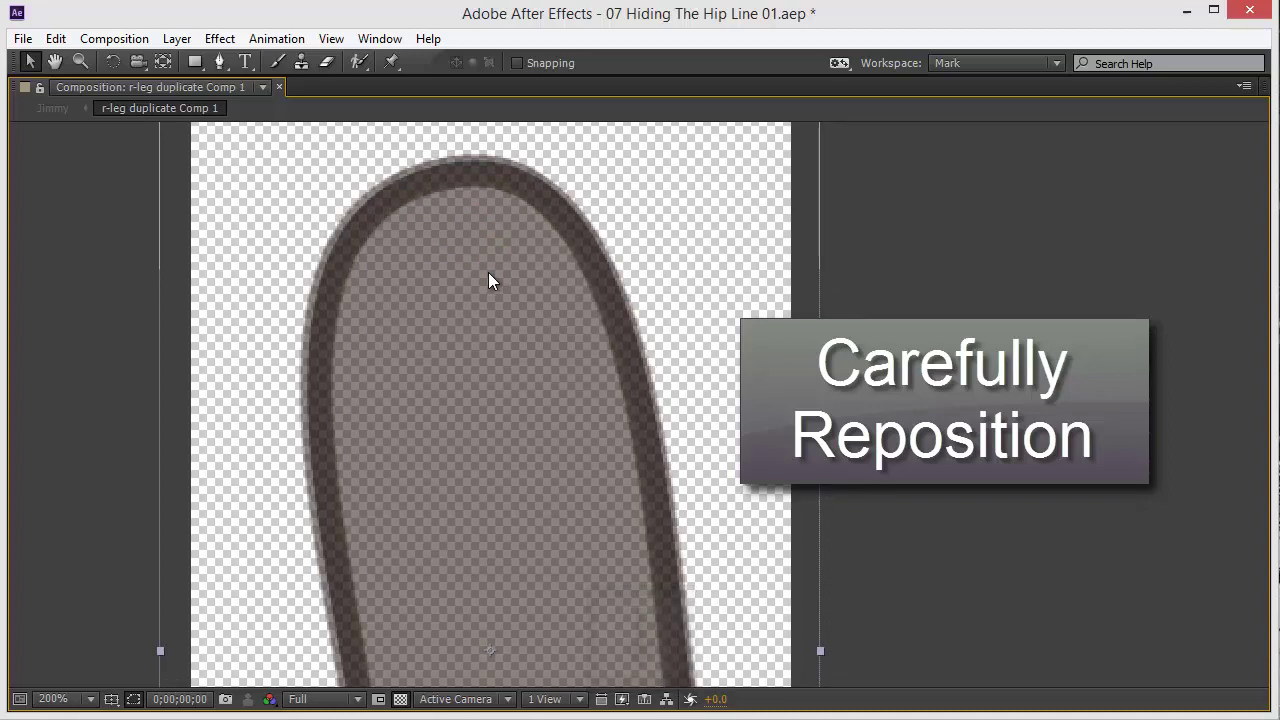
key(Down)
drag(584, 622, 496, 155)
drag(456, 474, 464, 403)
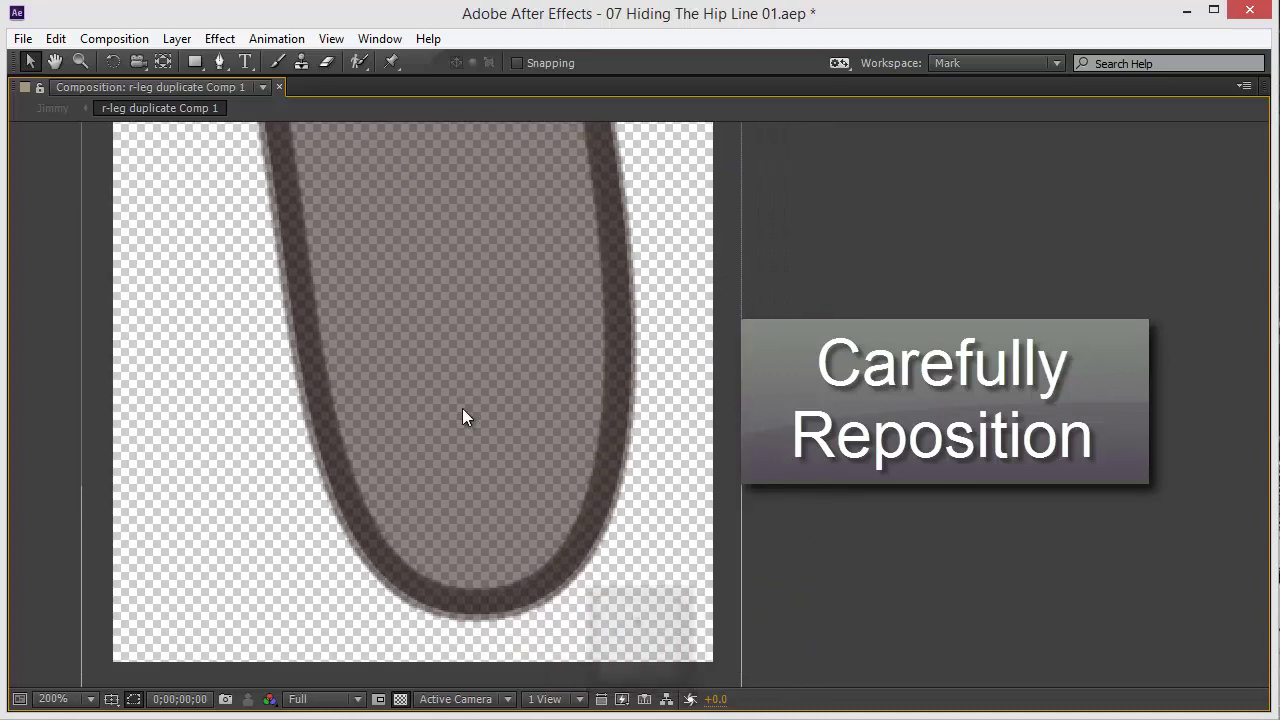
key(grave)
Delete the r-leg duplicate layer from the pre-composition and raise the r-leg line layer's opacity to 98%
click(255, 538)
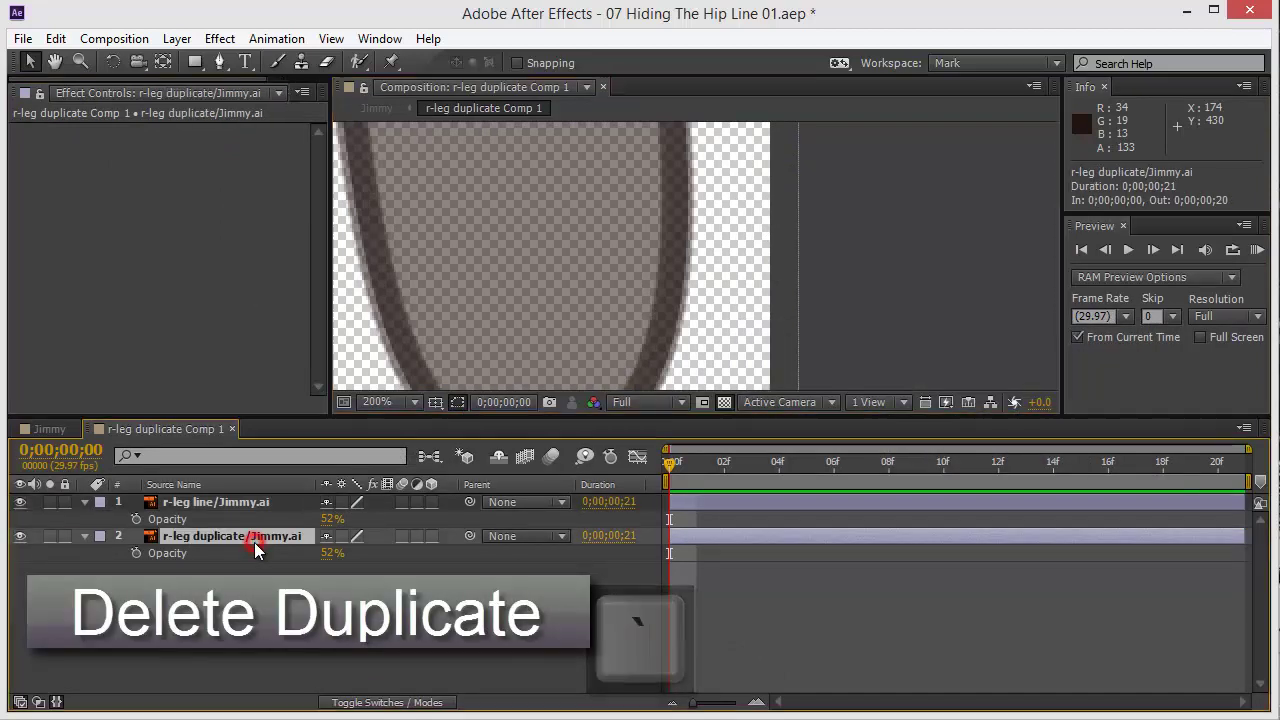
key(Delete)
drag(327, 521, 486, 530)
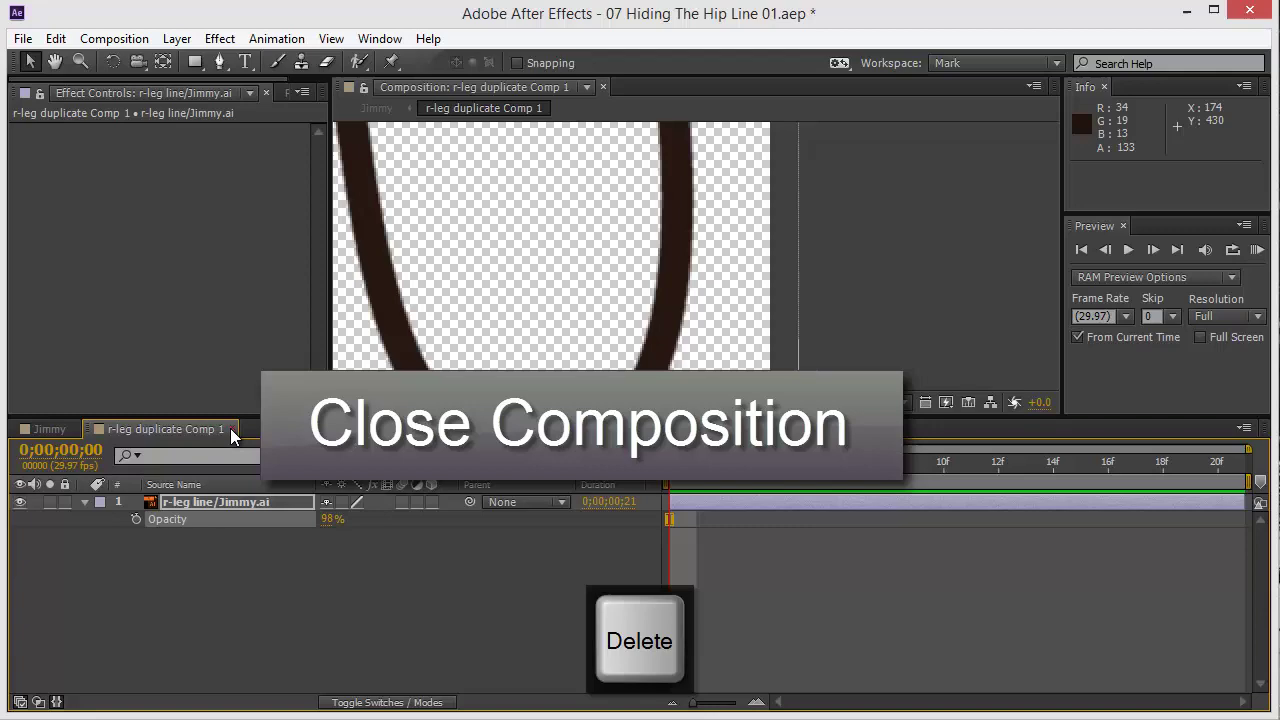
Close the pre-composition and copy the Puppet effect from the r-leg layer onto the r-leg duplicate layer in Jimmy
click(232, 428)
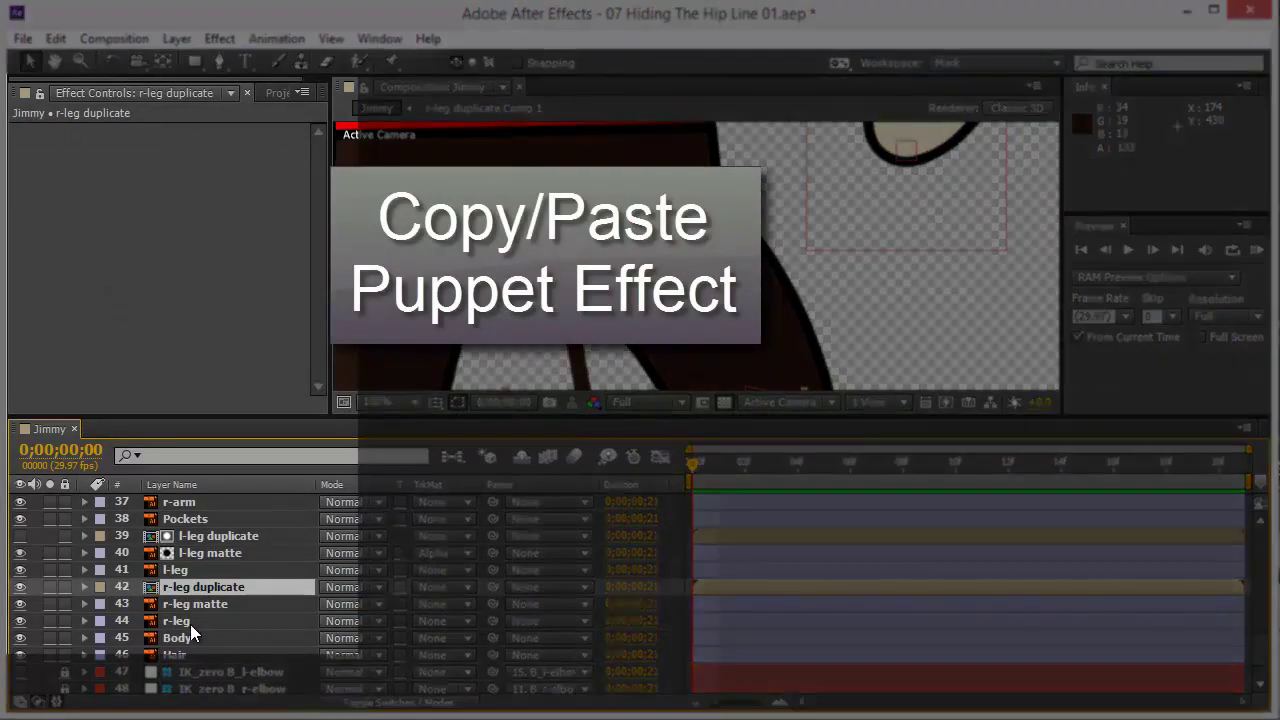
click(188, 620)
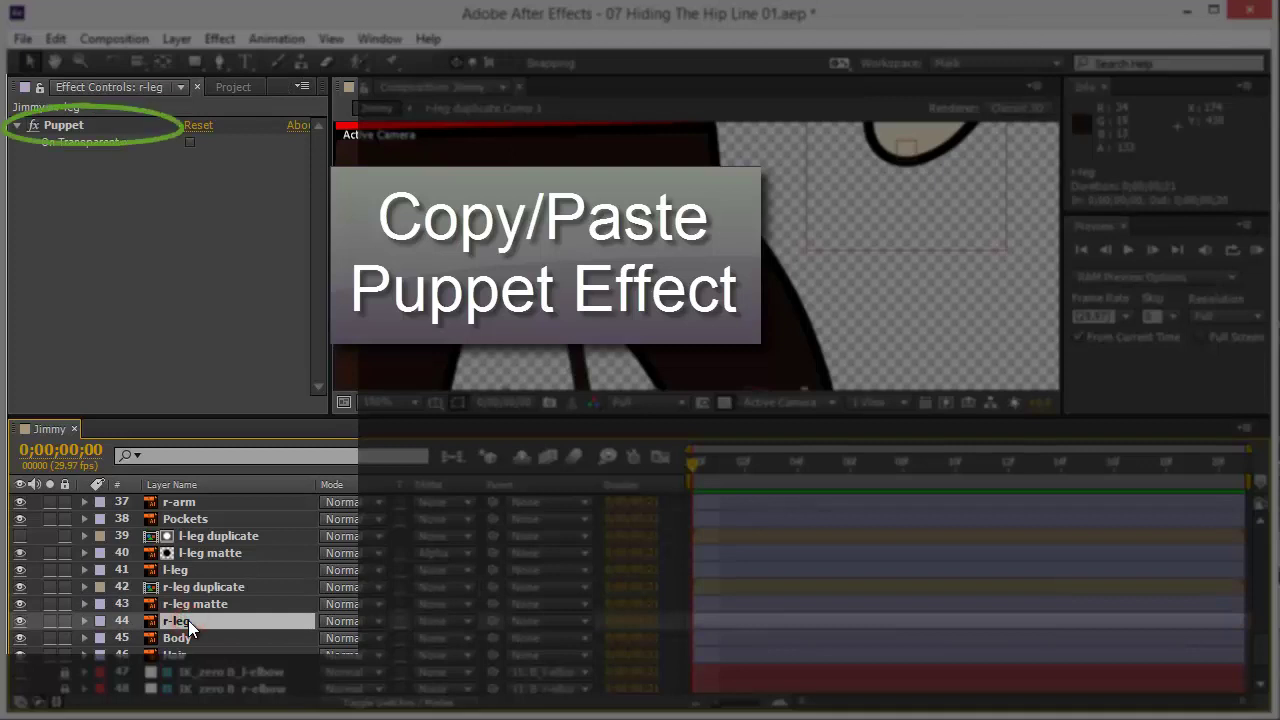
click(56, 128)
key(ctrl+c)
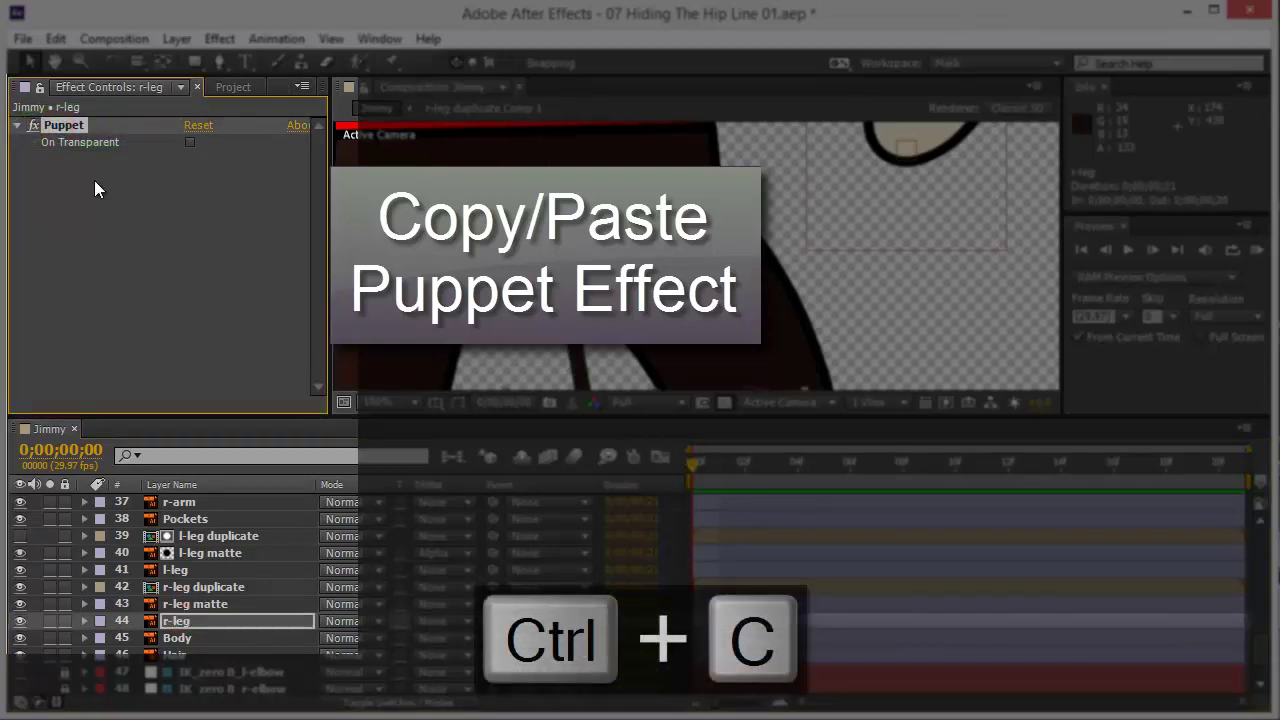
click(188, 588)
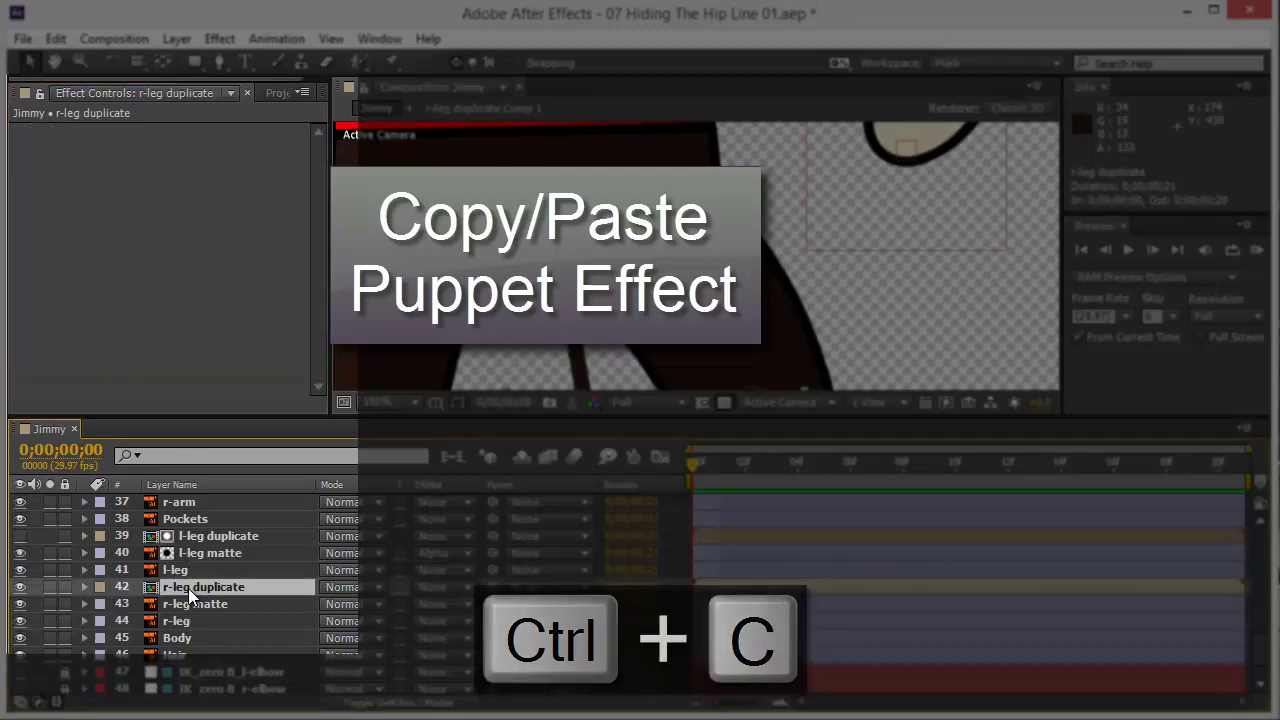
key(ctrl+v)
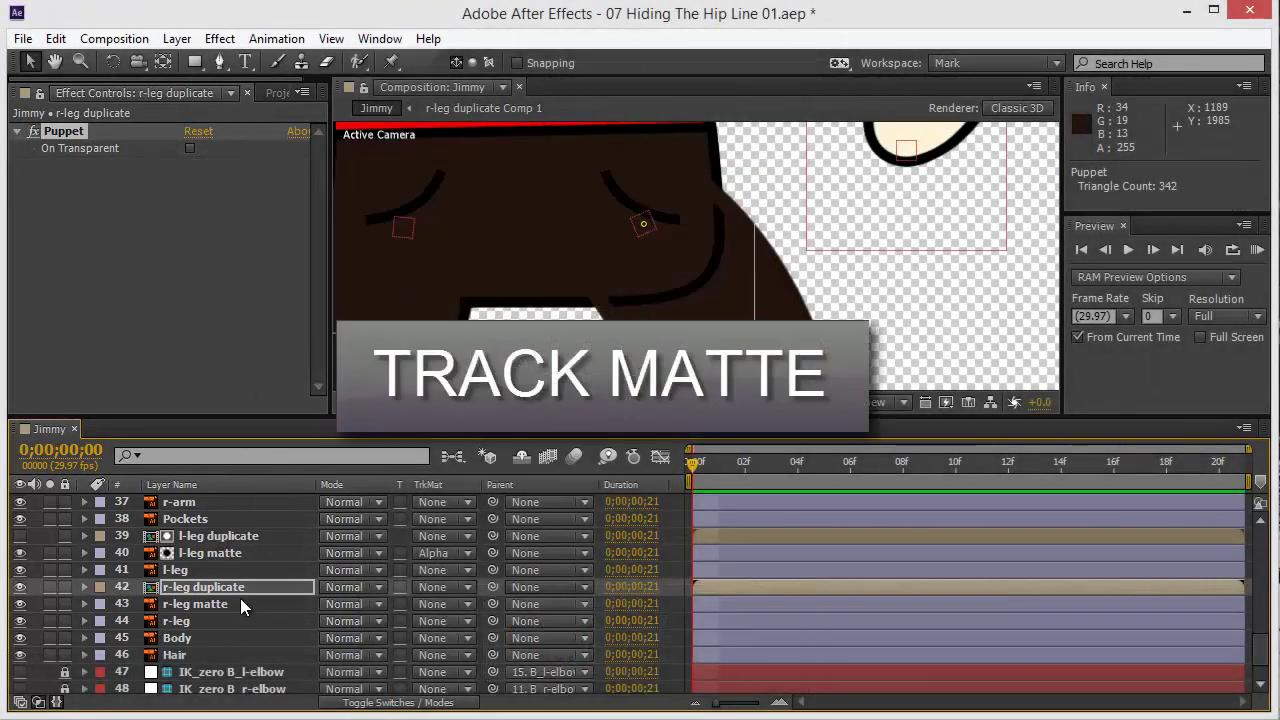
Set the r-leg matte layer's track matte to Alpha Matte "r-leg duplicate"
click(238, 602)
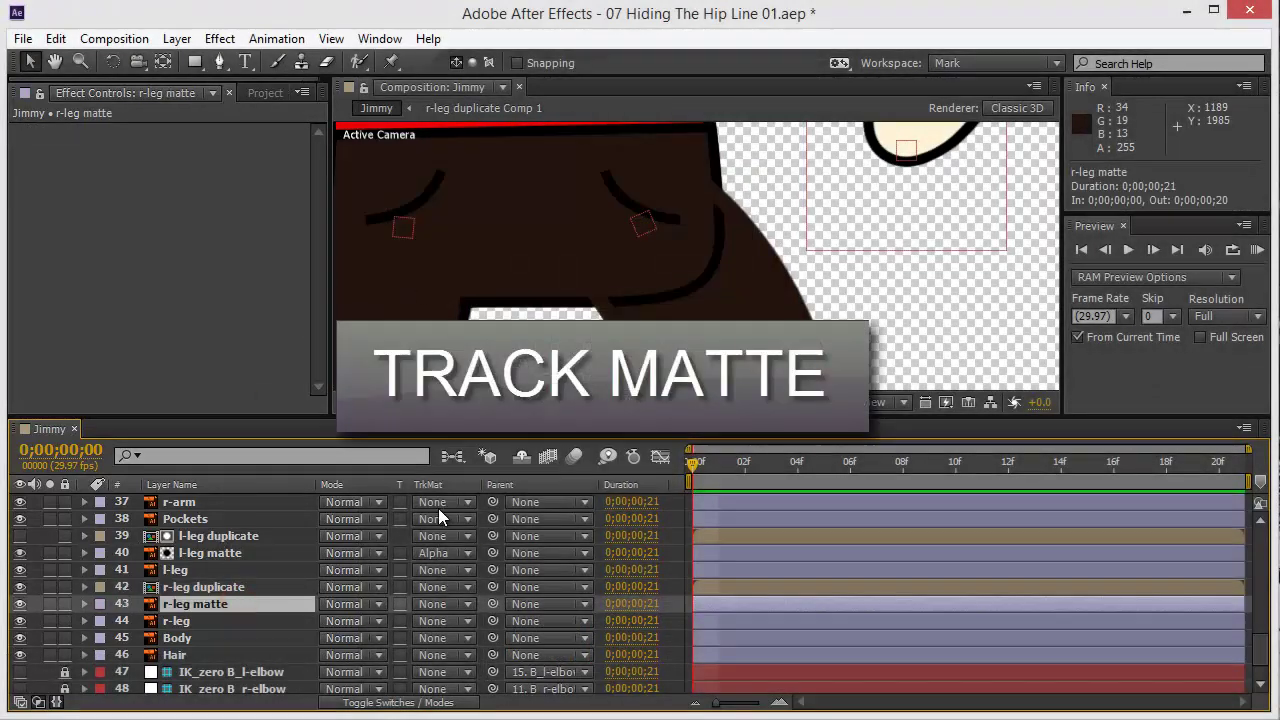
click(436, 604)
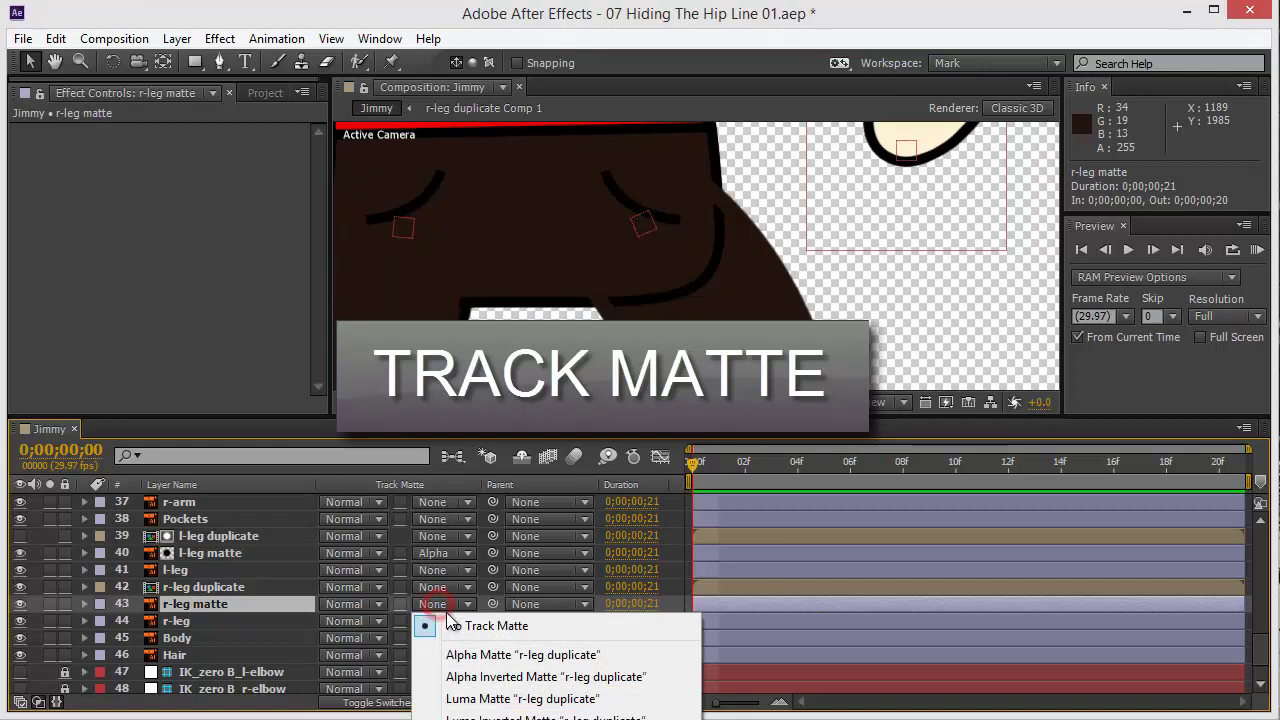
click(483, 656)
mouse_move(683, 224)
mouse_down()
mouse_move(746, 214)
mouse_move(800, 165)
mouse_up()
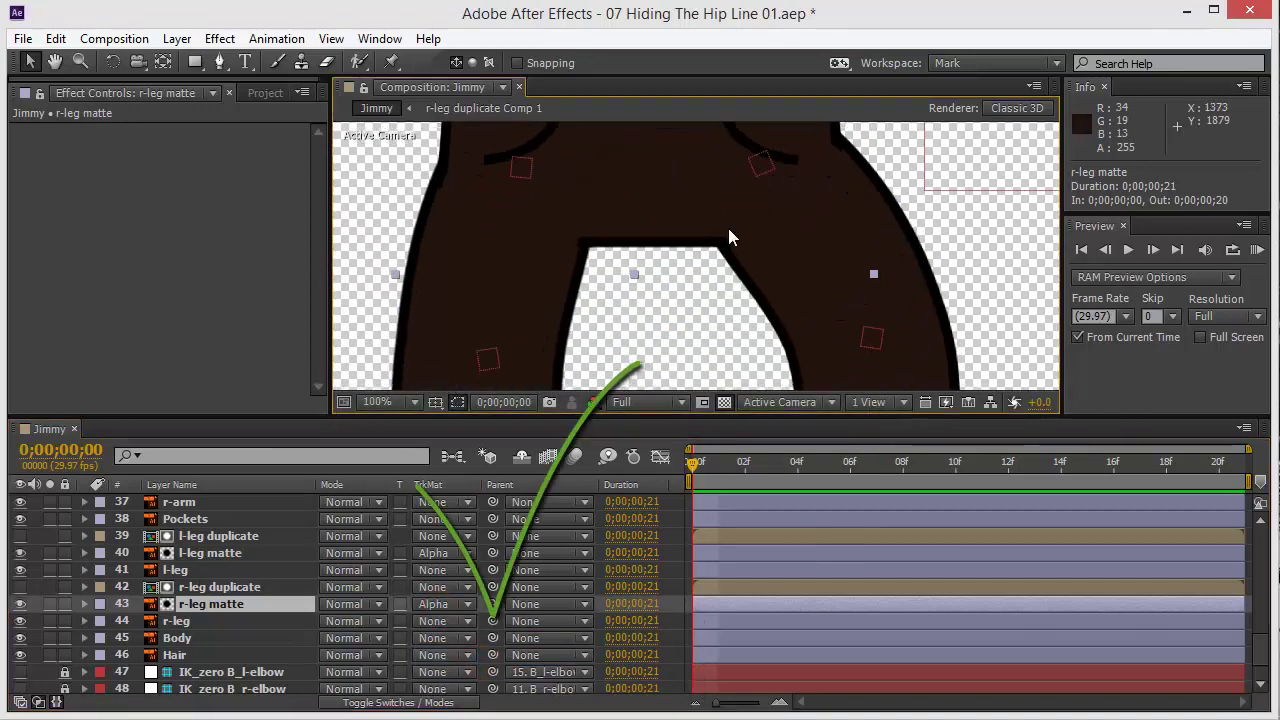
drag(764, 293, 726, 161)
scroll(748, 291, down, 2)
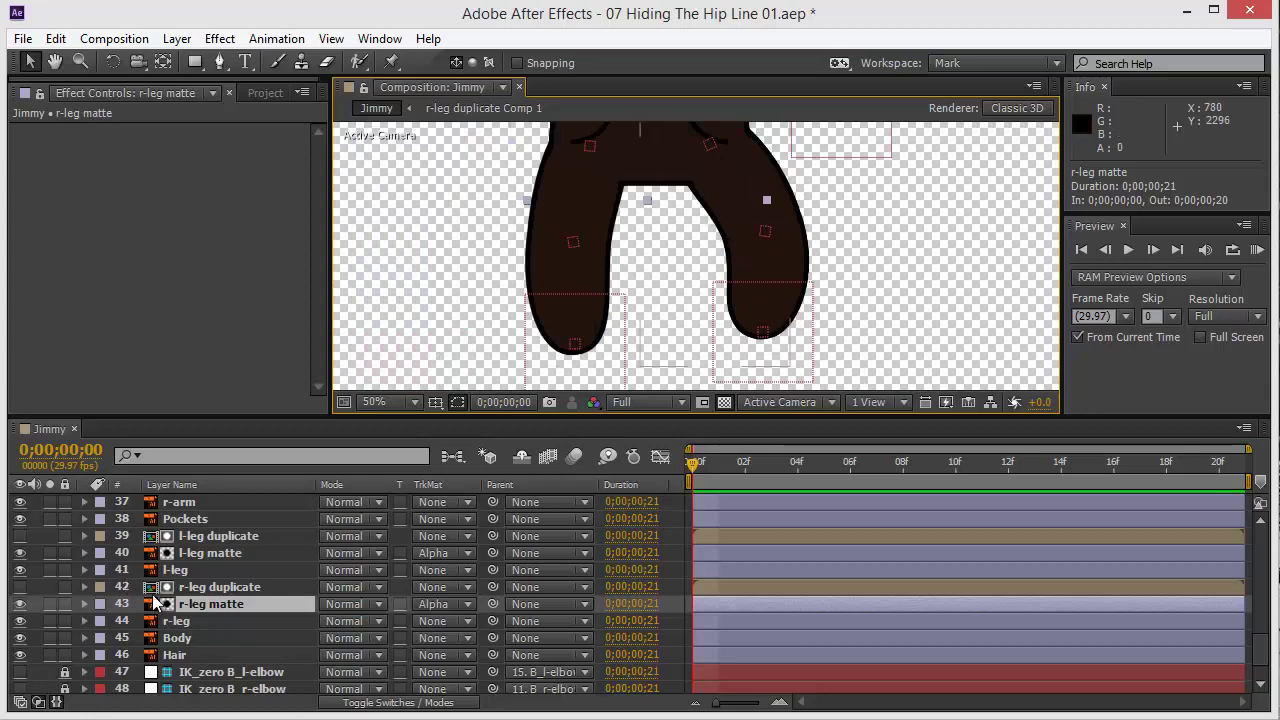
Hide the mouth open 2, mouth open 1 and mouth closed 2 layers, leaving Mouth closed 1 visible
scroll(152, 603, up, 6)
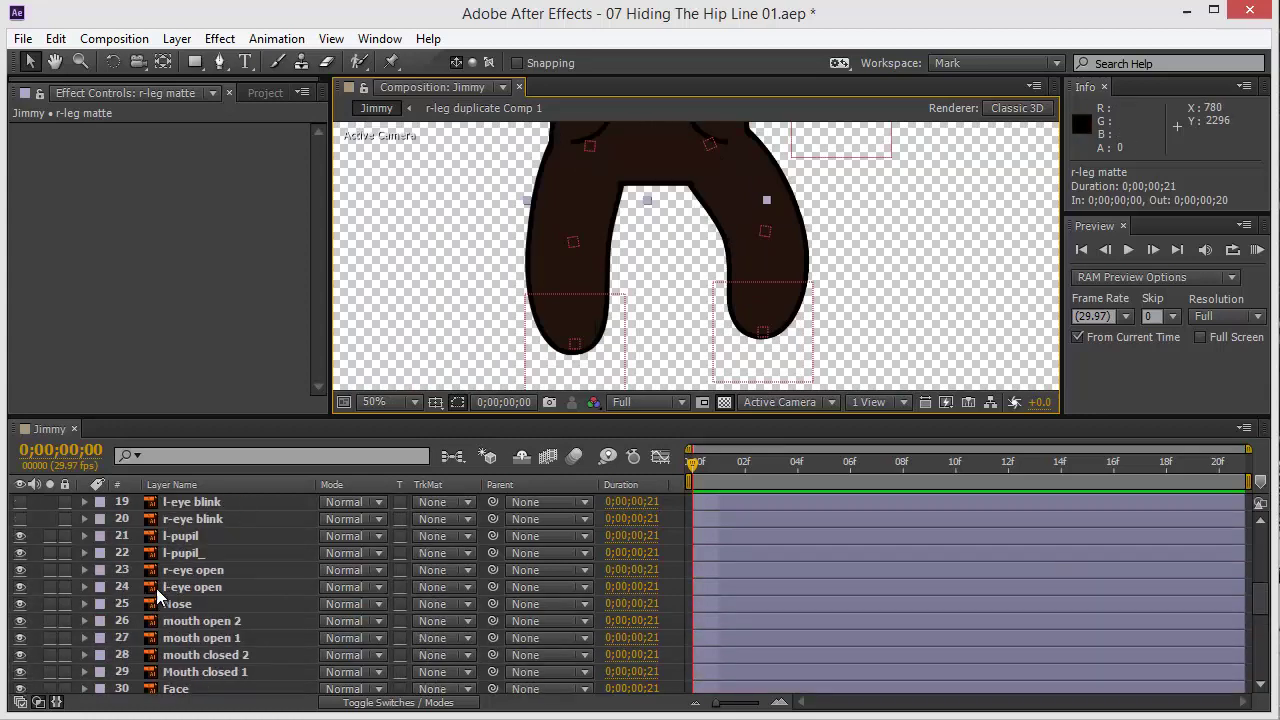
scroll(160, 592, up, 1)
scroll(208, 558, up, 3)
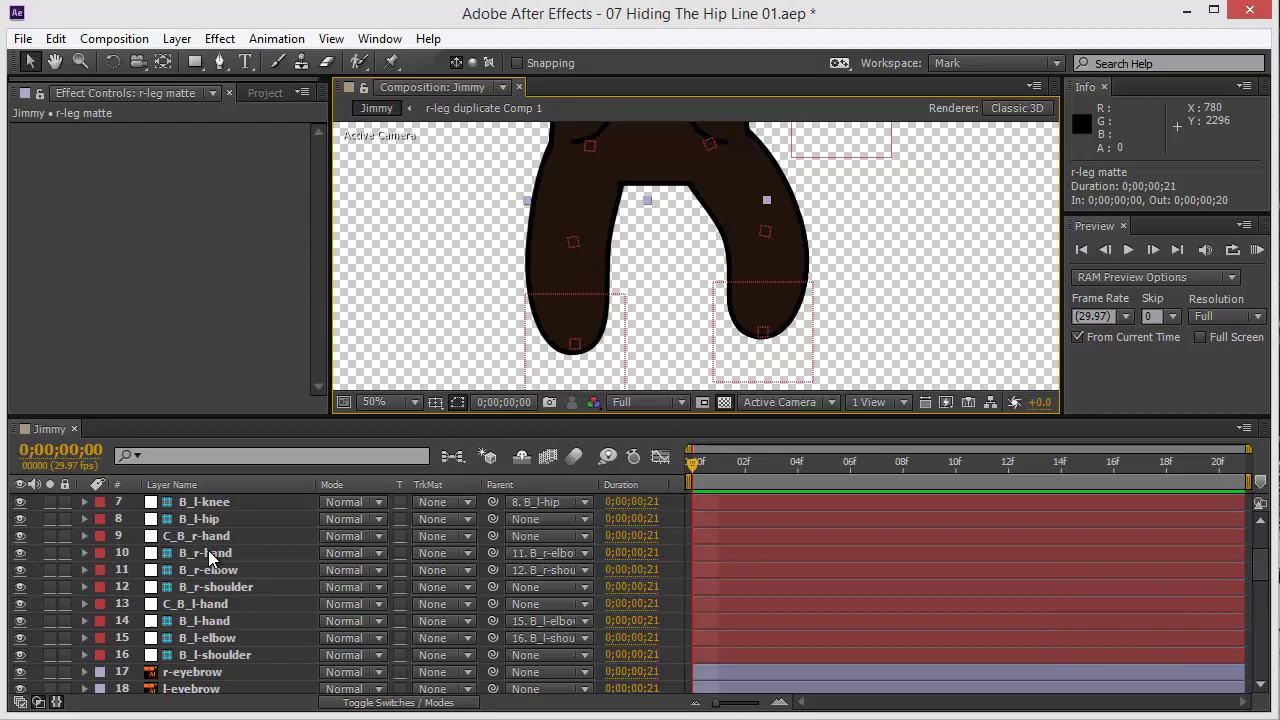
scroll(208, 558, down, 3)
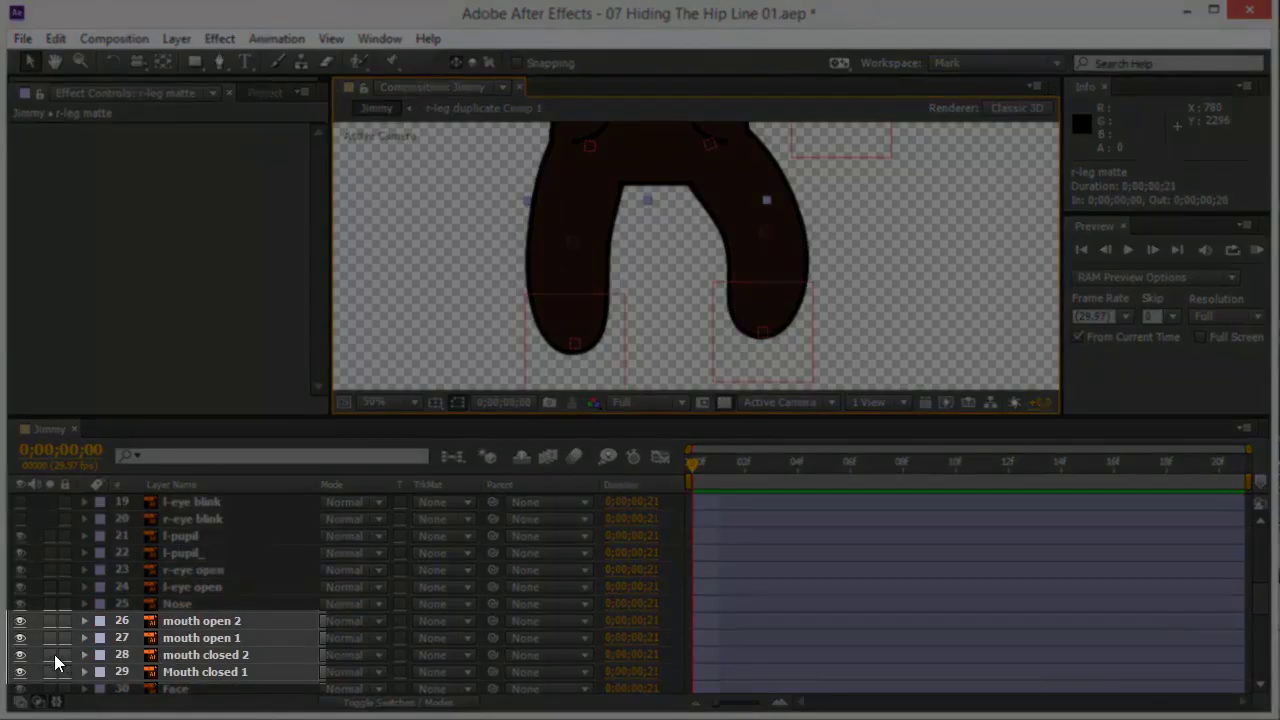
click(20, 622)
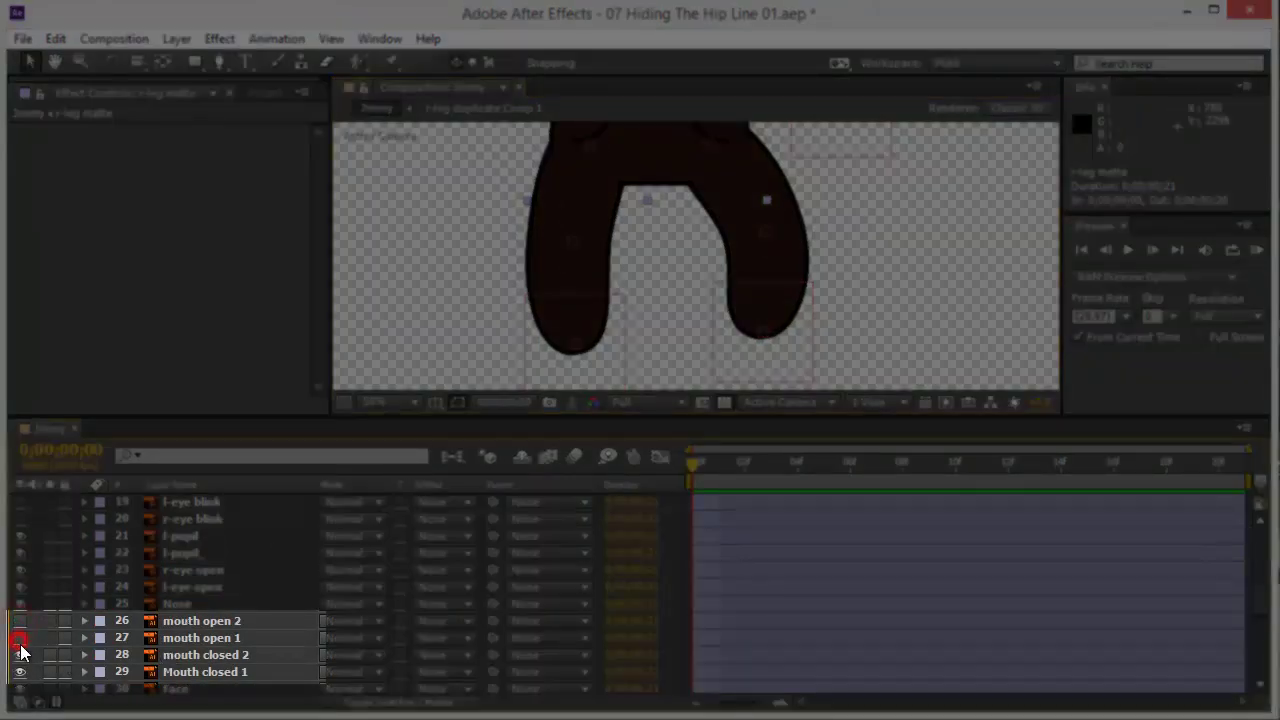
click(408, 310)
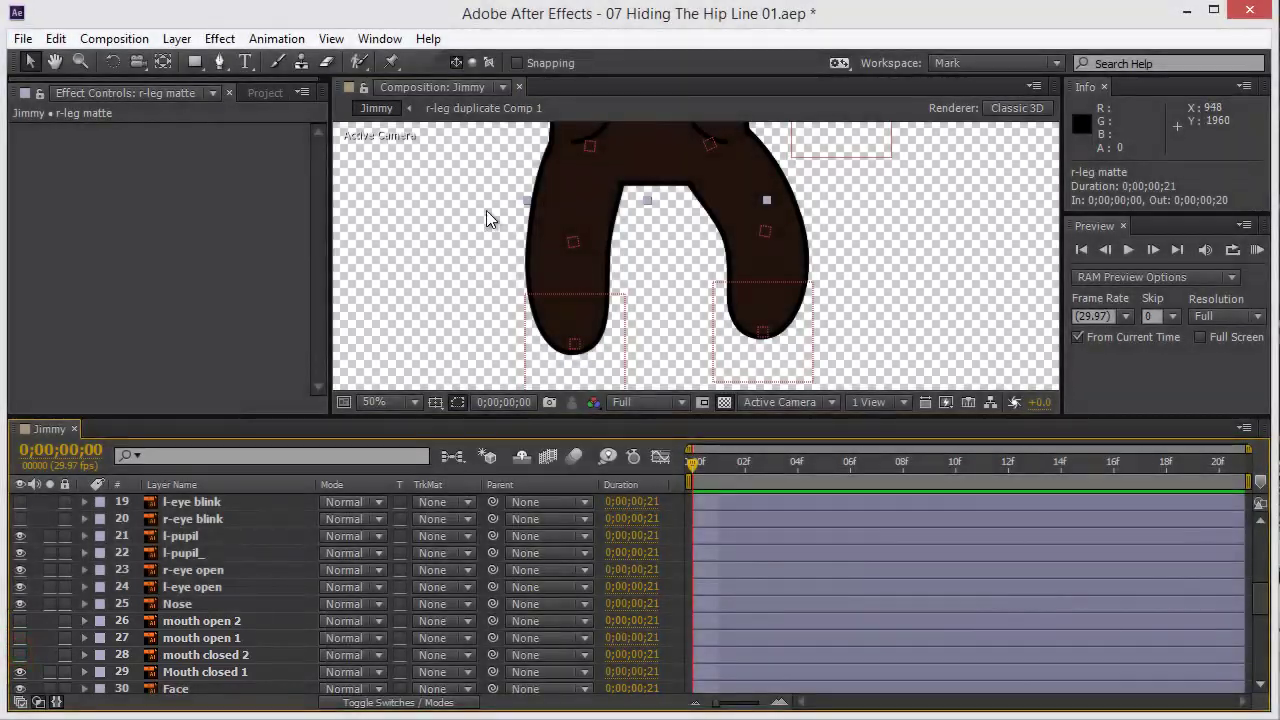
Examine Jimmy's face, arms and legs in an enlarged composition view, both close up and as a whole figure
scroll(486, 220, up, 5)
scroll(590, 245, down, 3)
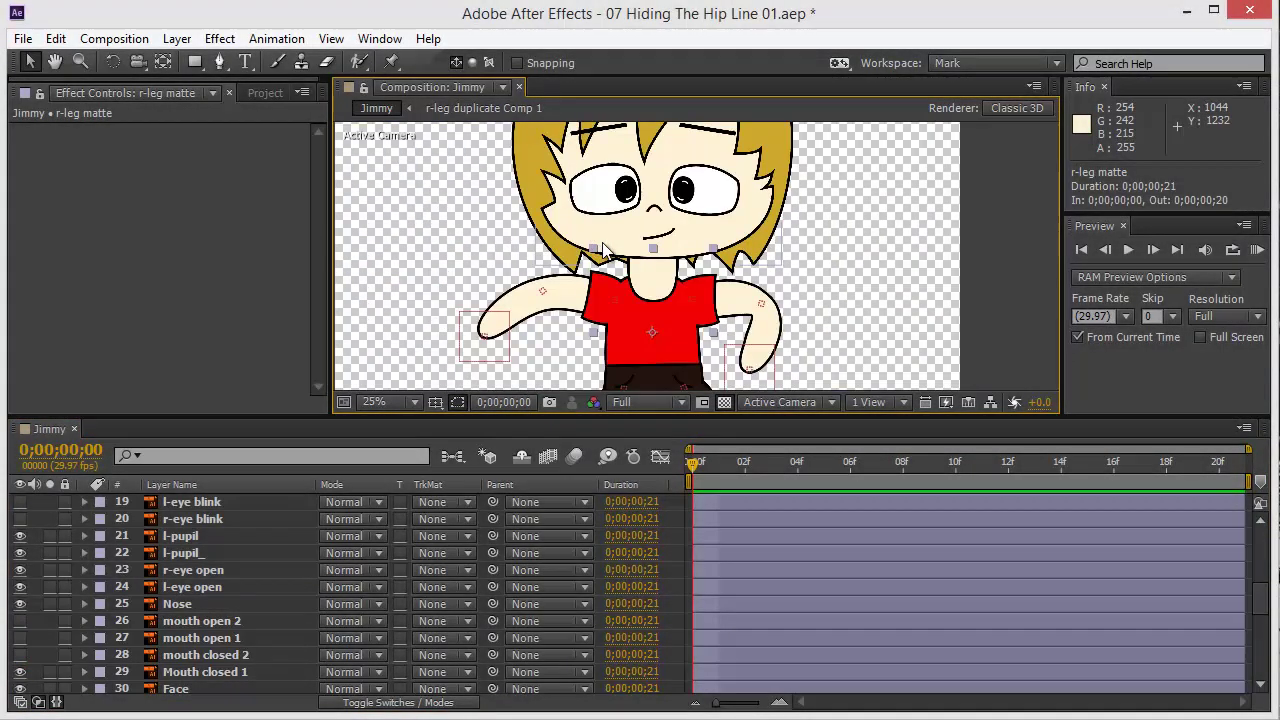
key(grave)
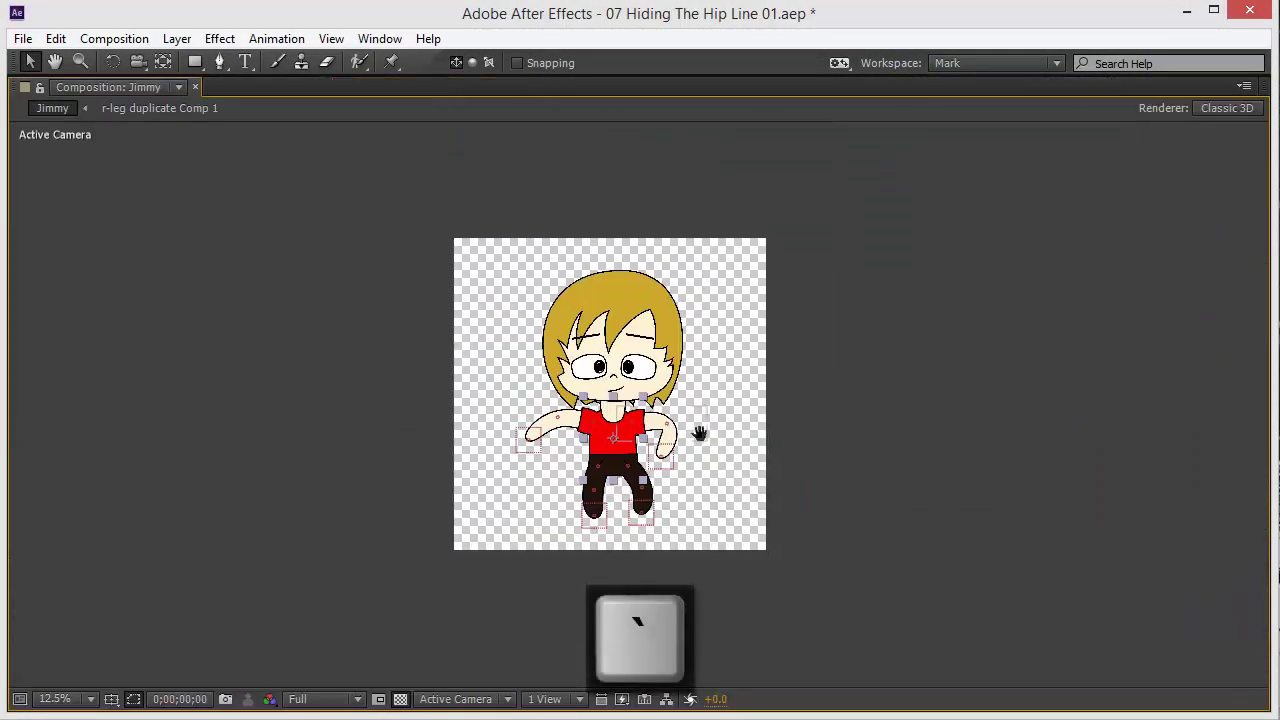
scroll(640, 368, up, 2)
scroll(640, 368, up, 1)
scroll(537, 337, up, 5)
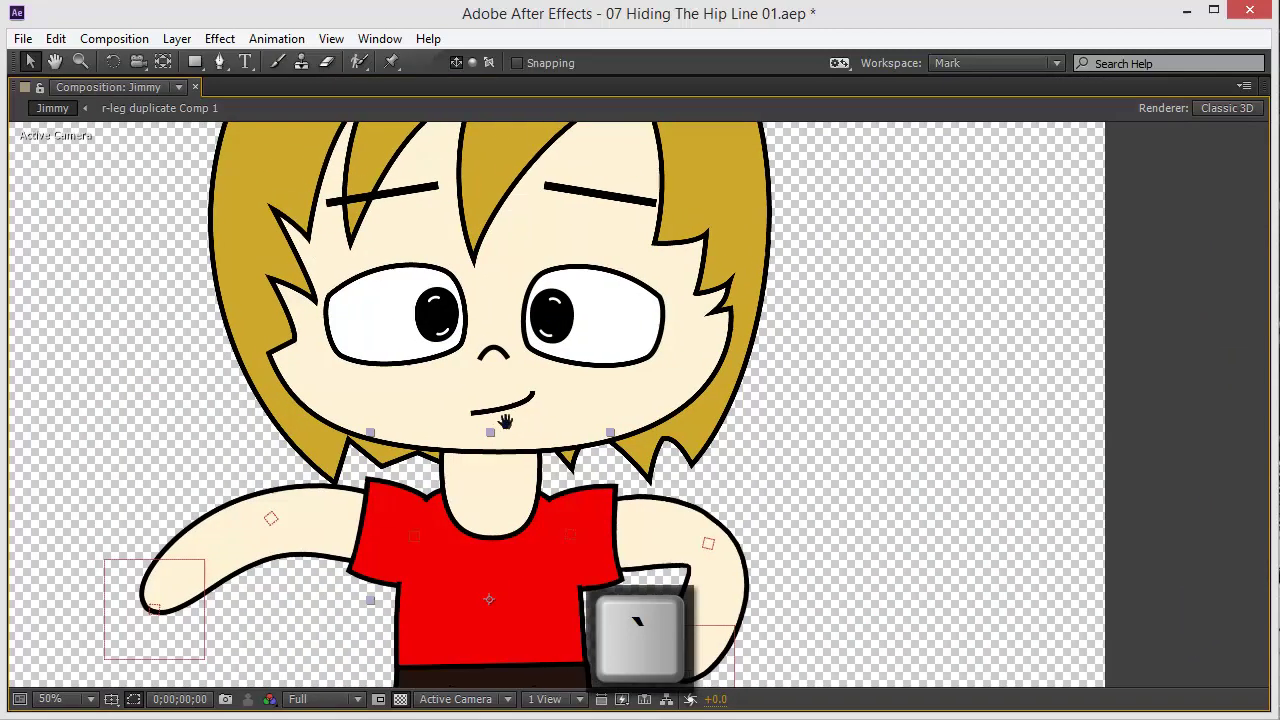
drag(505, 422, 527, 533)
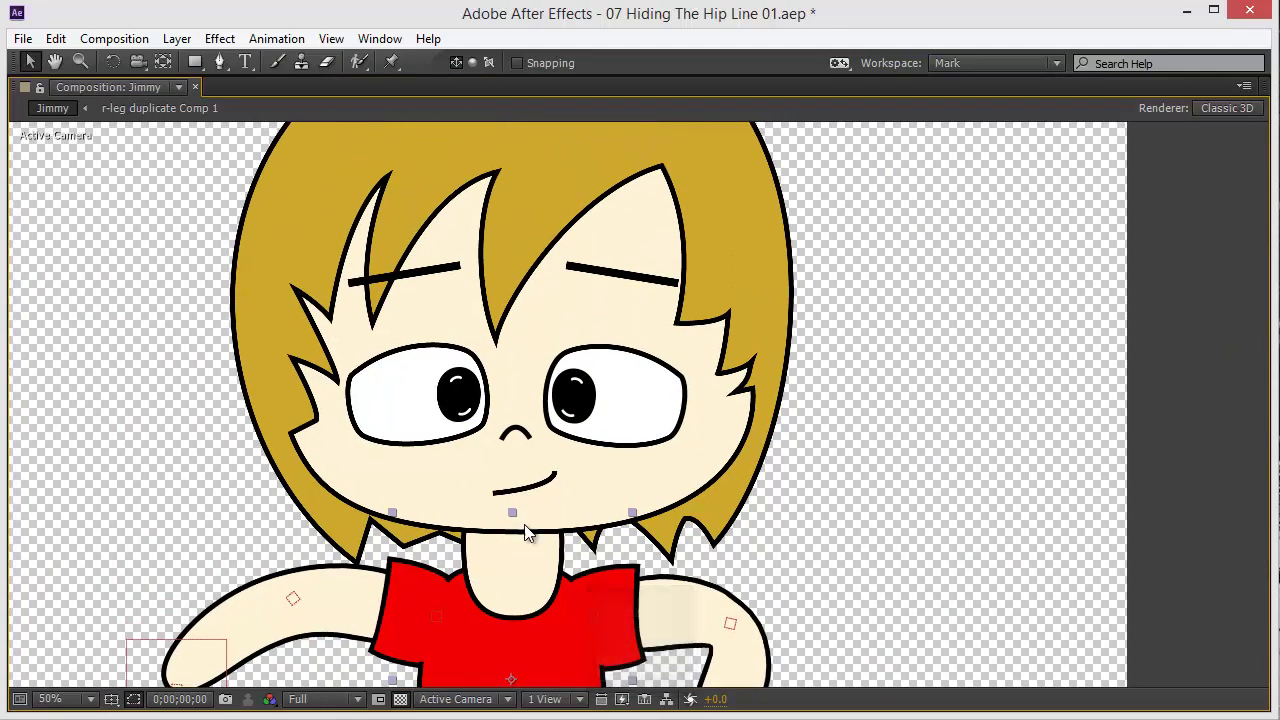
drag(529, 578, 506, 485)
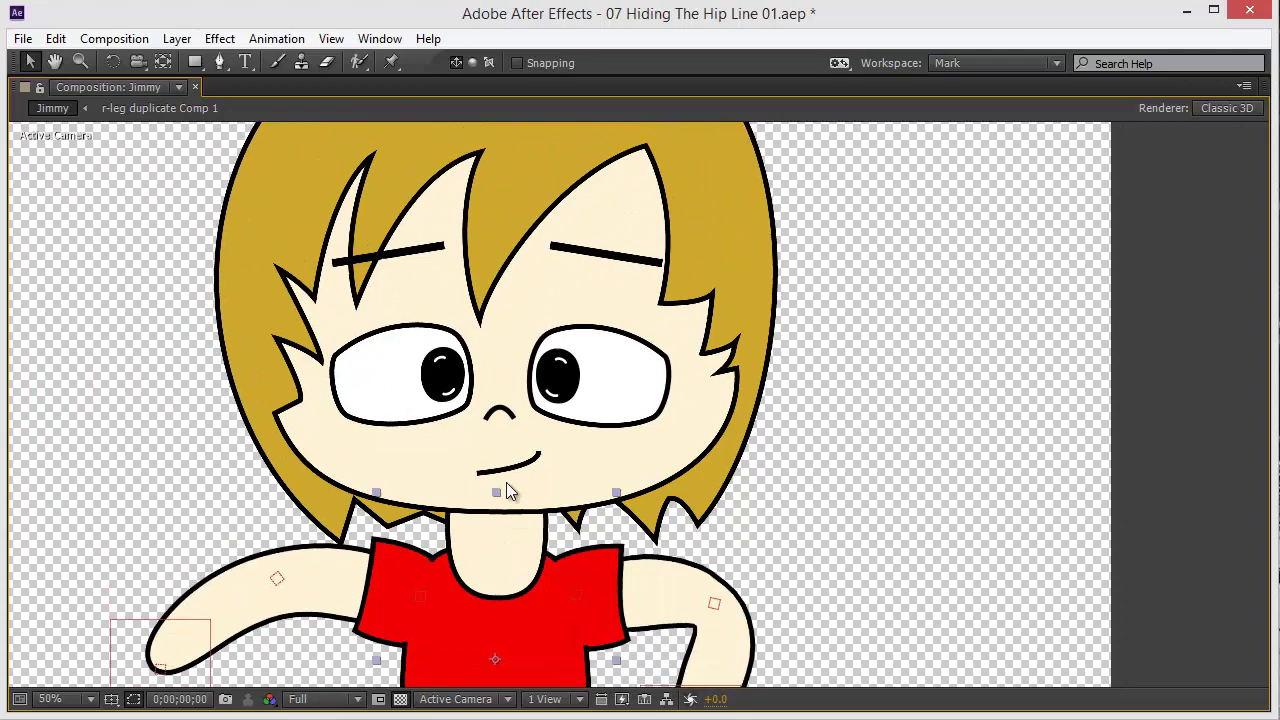
scroll(506, 485, up, 1)
drag(450, 440, 659, 433)
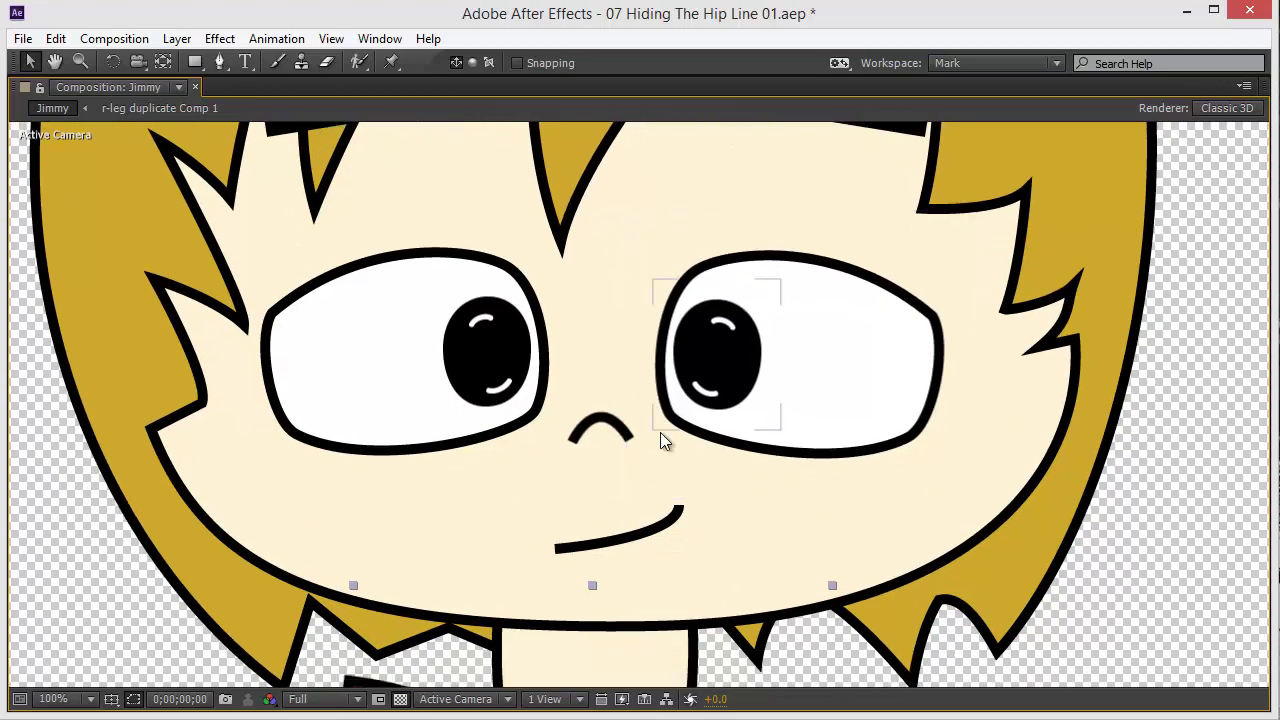
scroll(660, 433, down, 1)
scroll(657, 442, down, 1)
drag(634, 534, 642, 495)
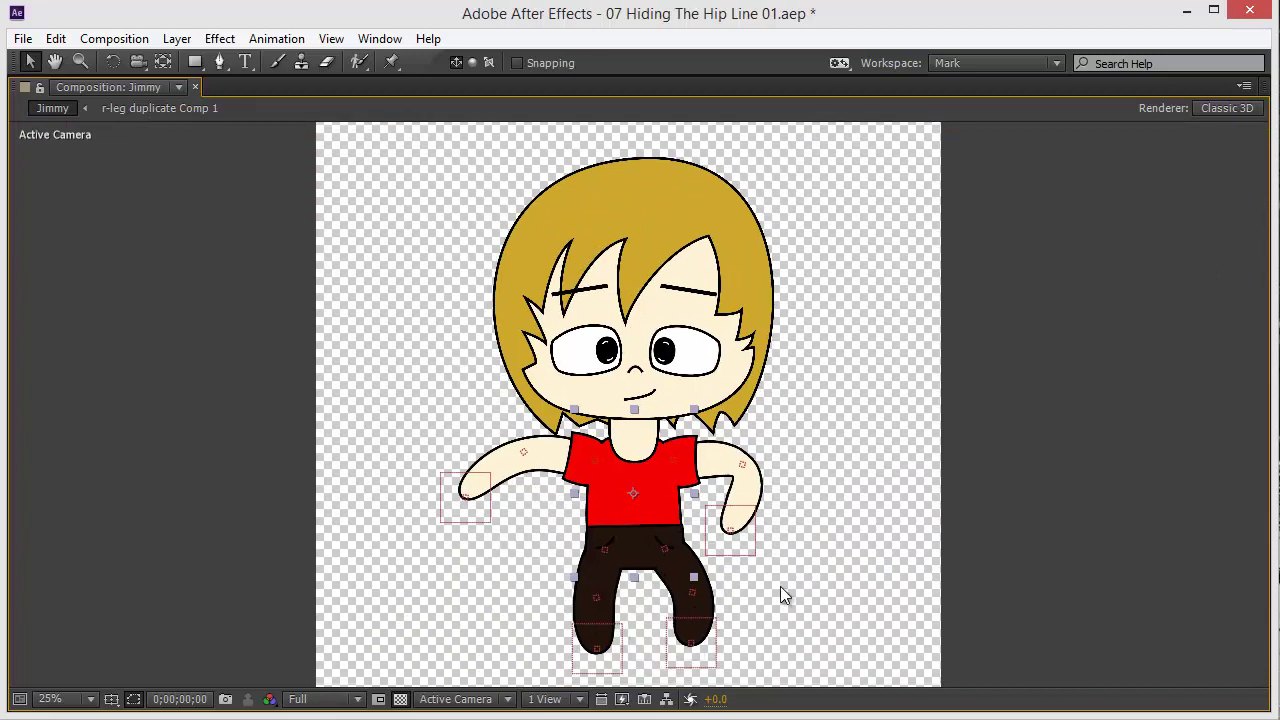
Reposition both foot and both hand controllers so the knees bow outward and the forearms hang down
mouse_move(703, 660)
mouse_down()
mouse_move(682, 668)
mouse_move(727, 628)
mouse_move(696, 620)
mouse_move(700, 662)
mouse_up()
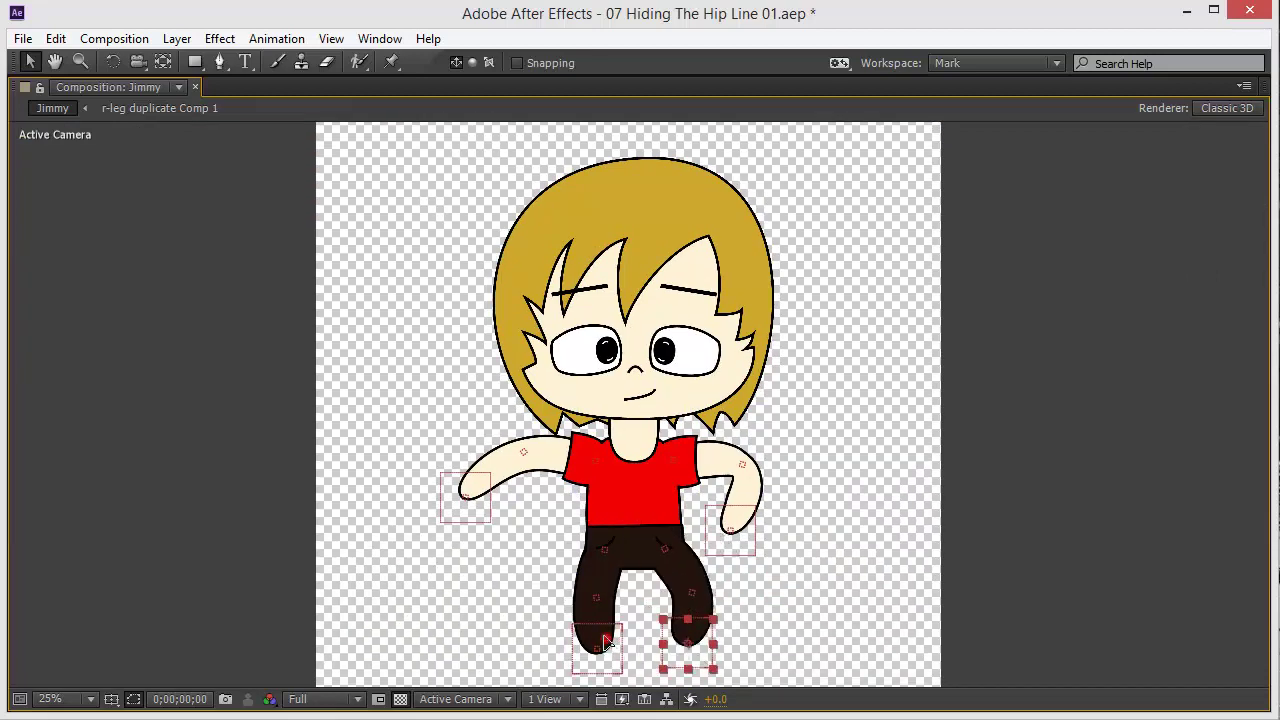
drag(605, 641, 595, 636)
drag(732, 540, 762, 525)
drag(466, 518, 498, 524)
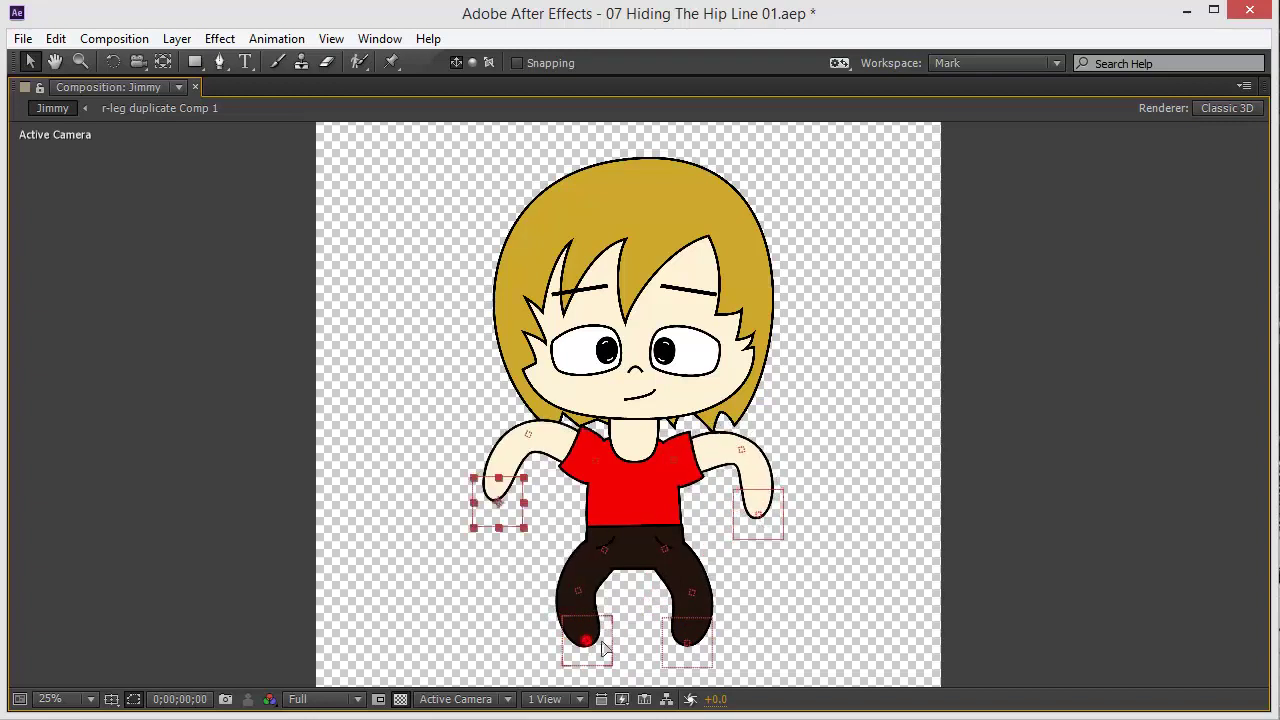
Pose Jimmy with the foot and hand controllers so his legs are straight and both arms hang down beside his body
drag(586, 641, 603, 655)
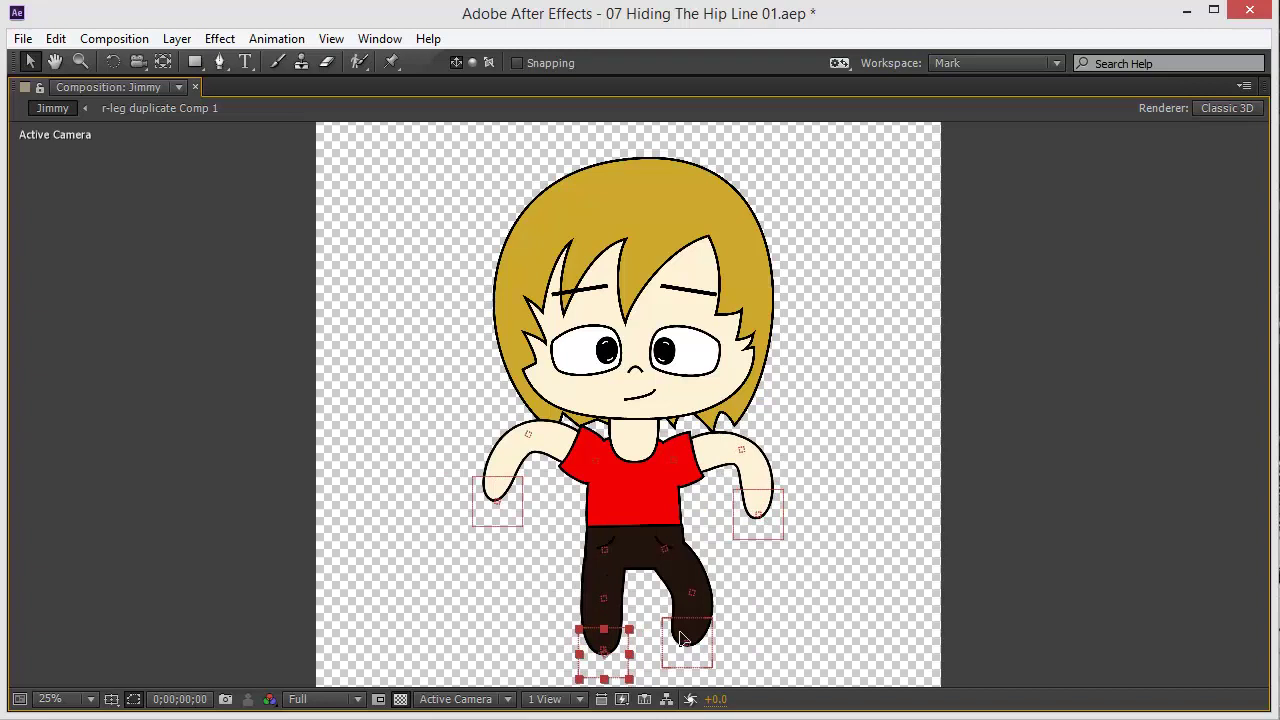
drag(682, 638, 689, 661)
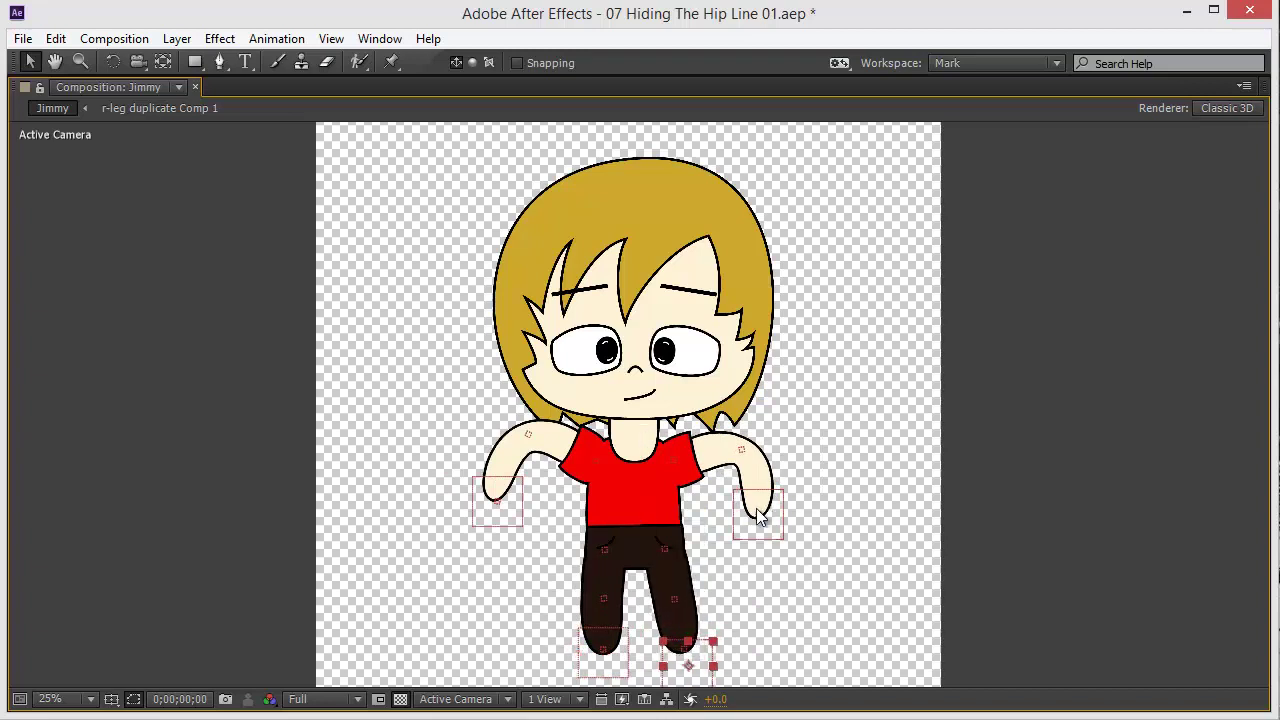
drag(758, 516, 738, 558)
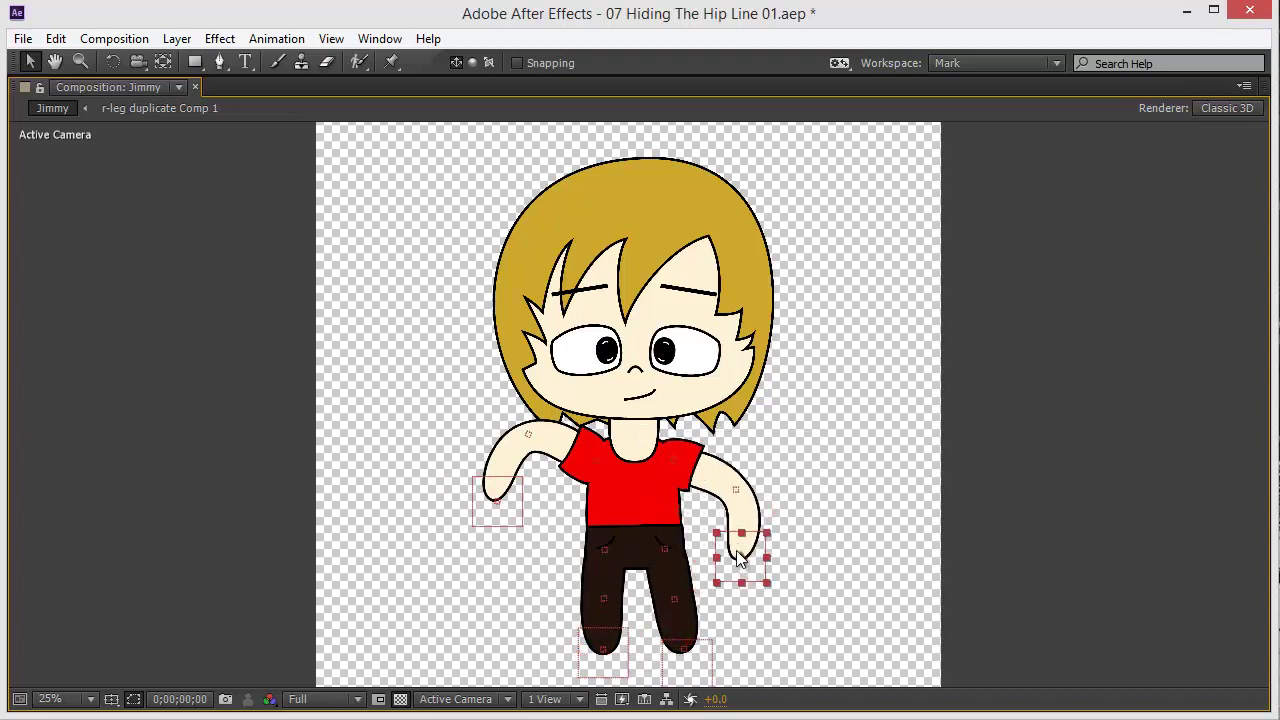
drag(490, 502, 598, 580)
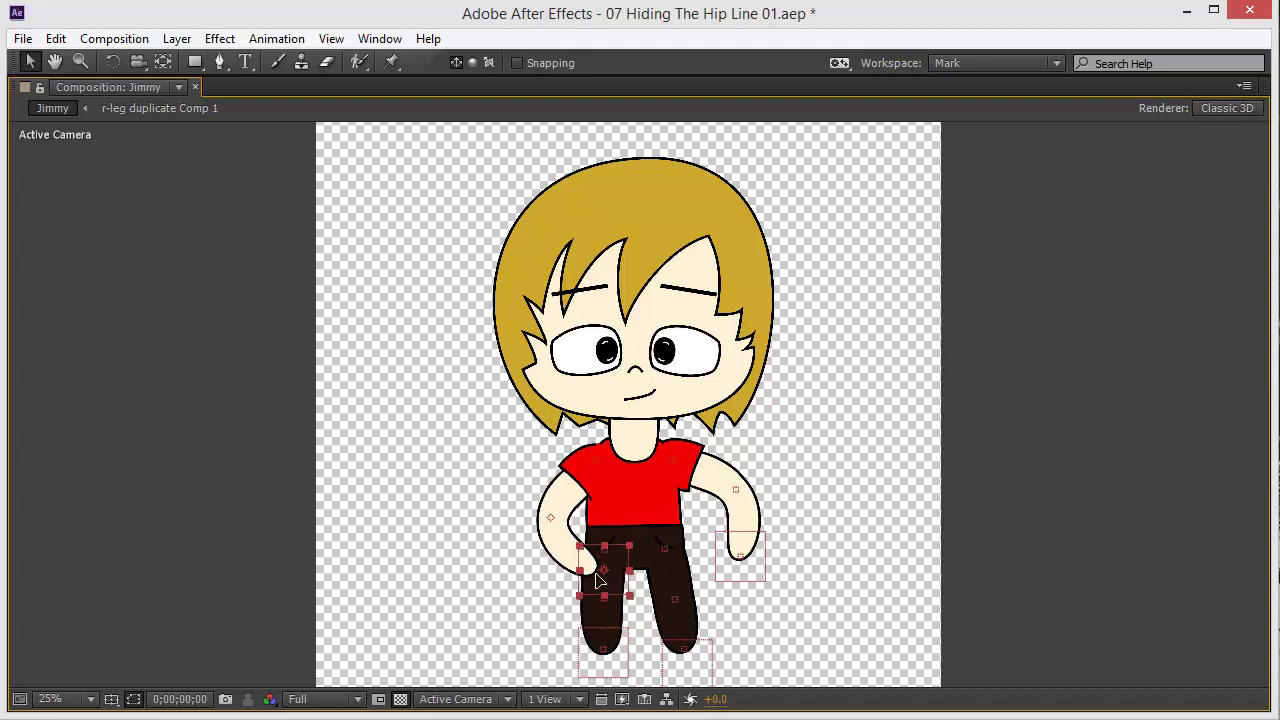
drag(736, 577, 706, 632)
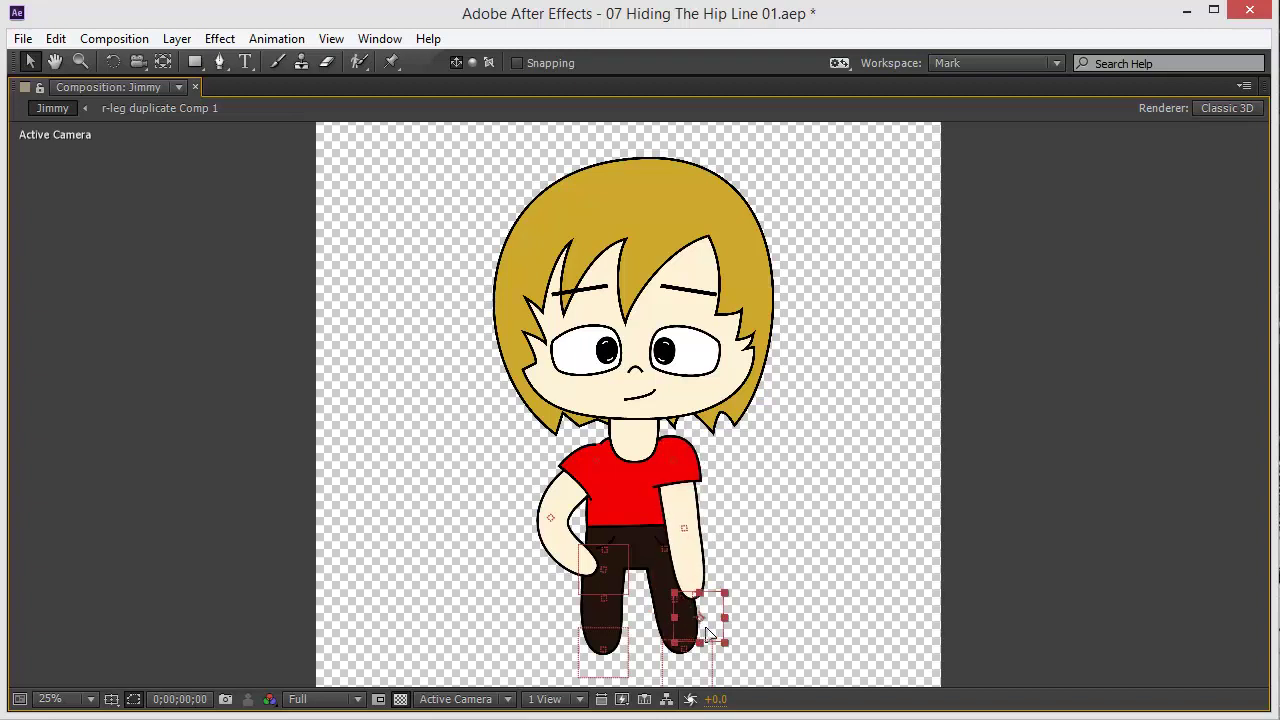
drag(598, 604, 579, 627)
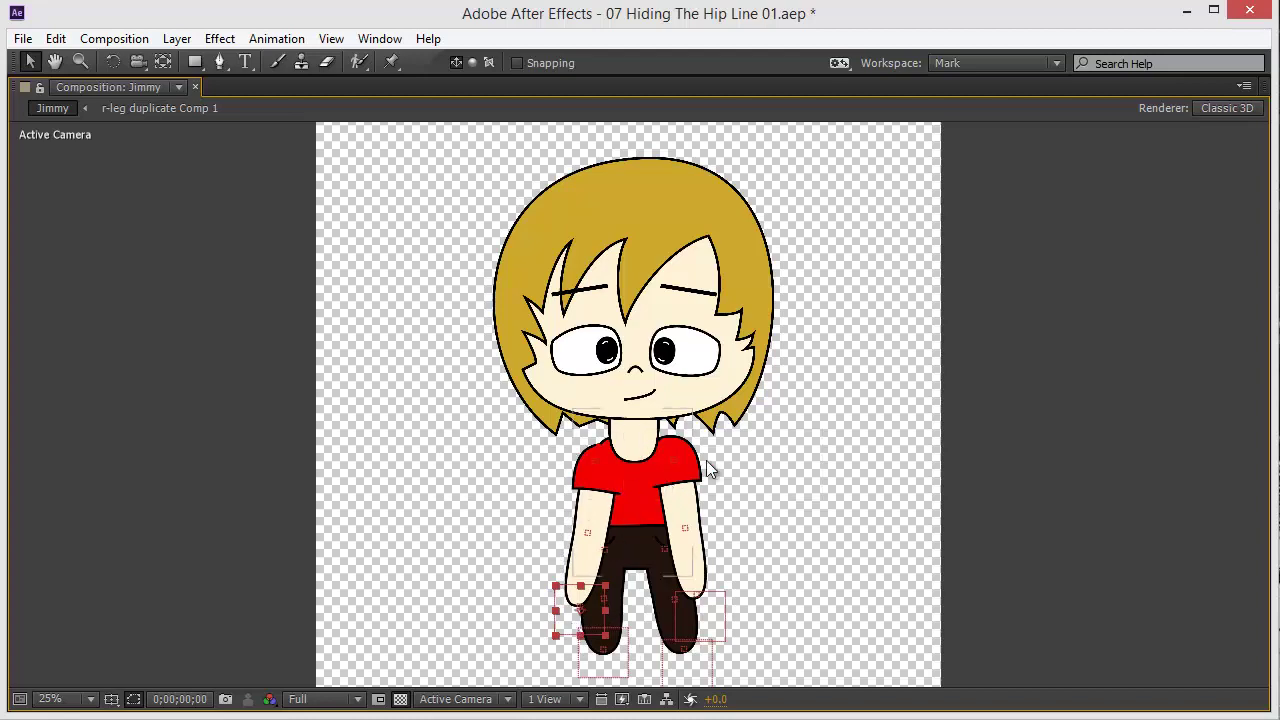
key(space)
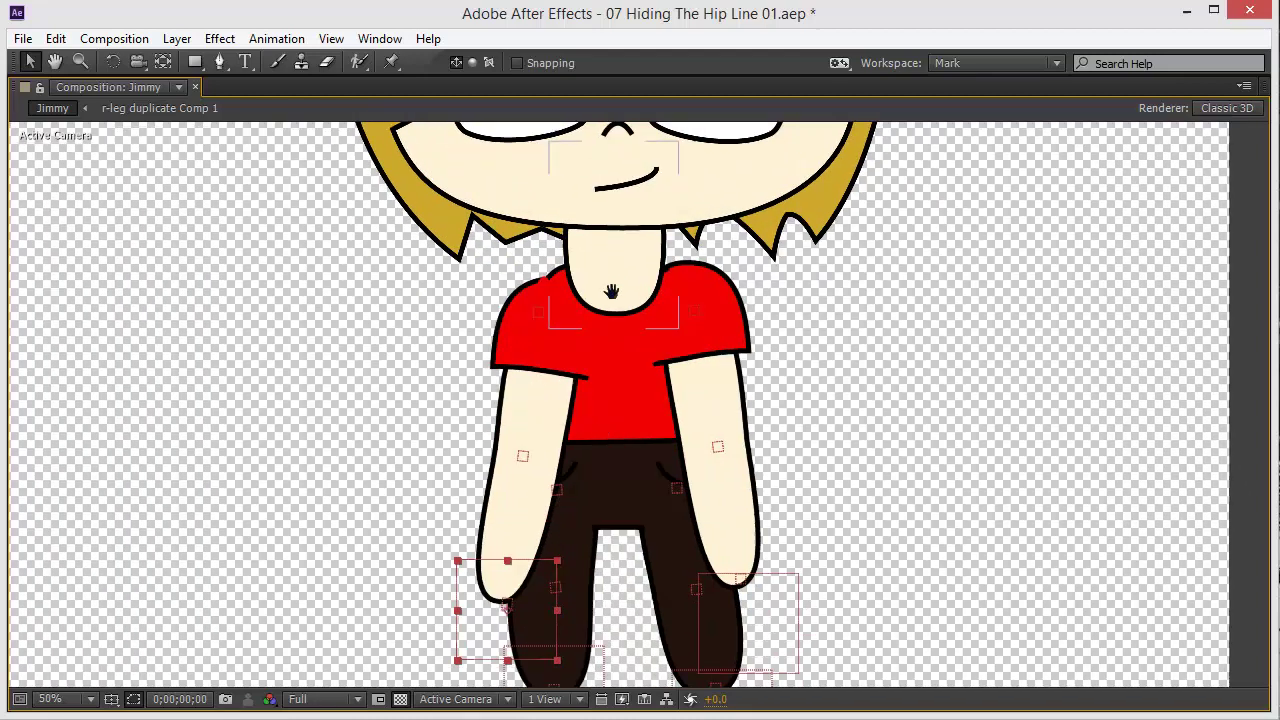